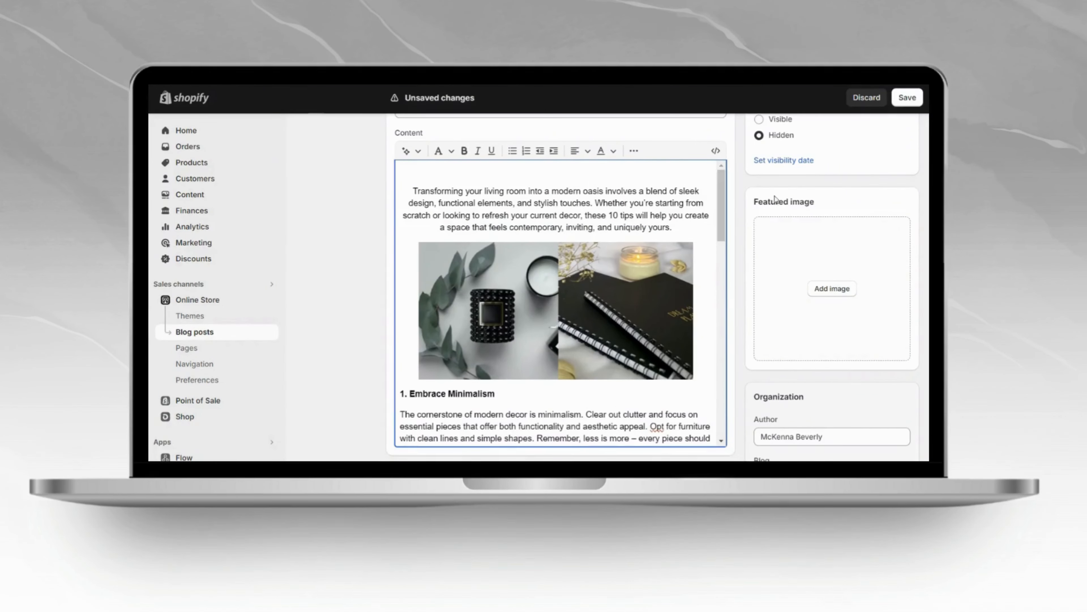
pyautogui.scroll(3, 775, 200)
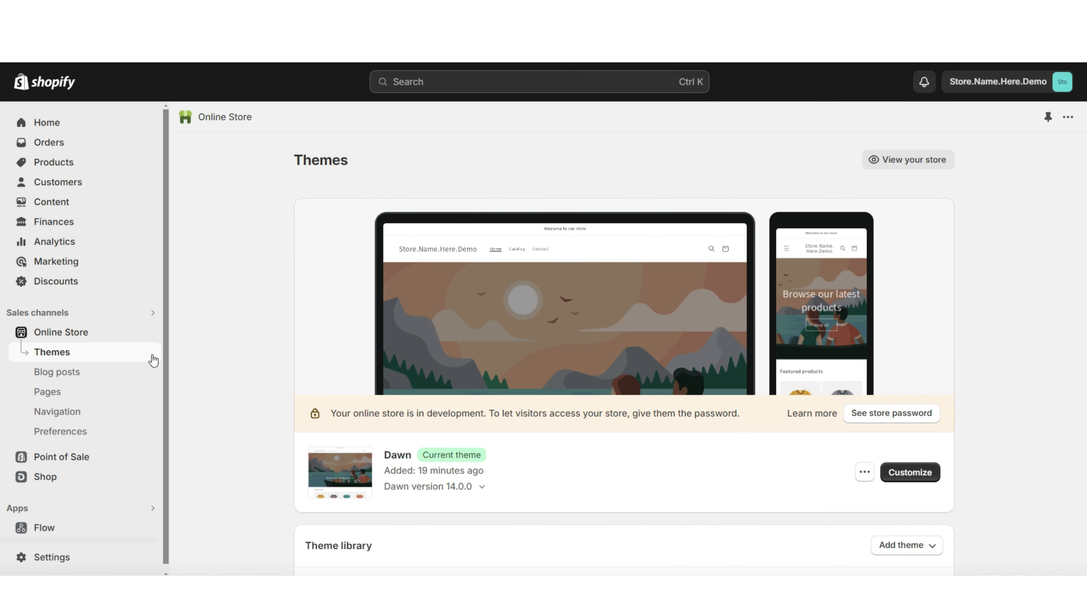
# Step: Add the free Spotlight theme to the theme library and open it for customization
pyautogui.scroll(-10, 242, 321)
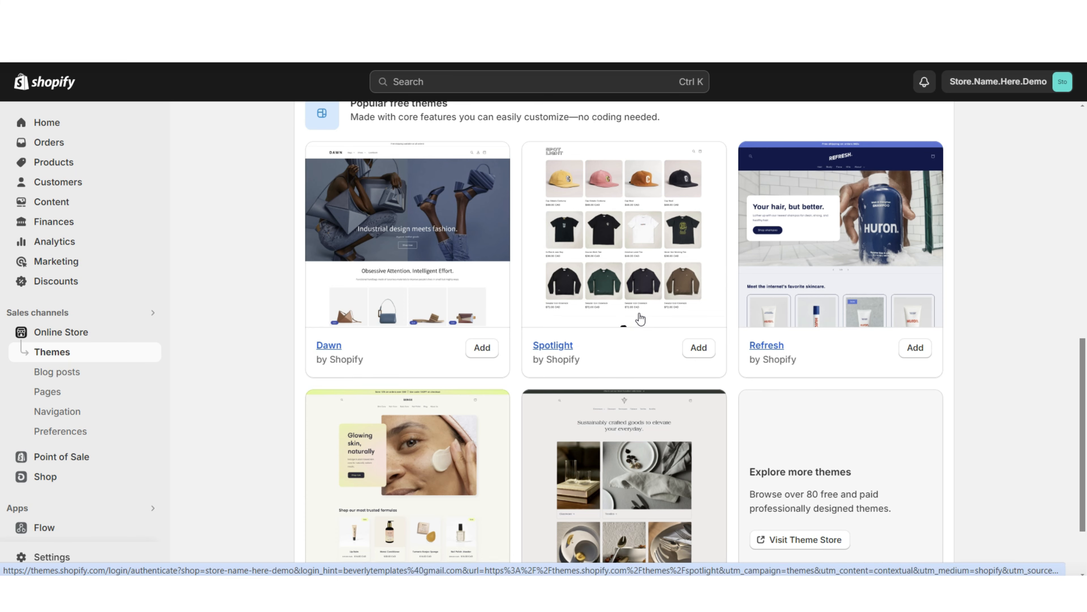
pyautogui.click(698, 347)
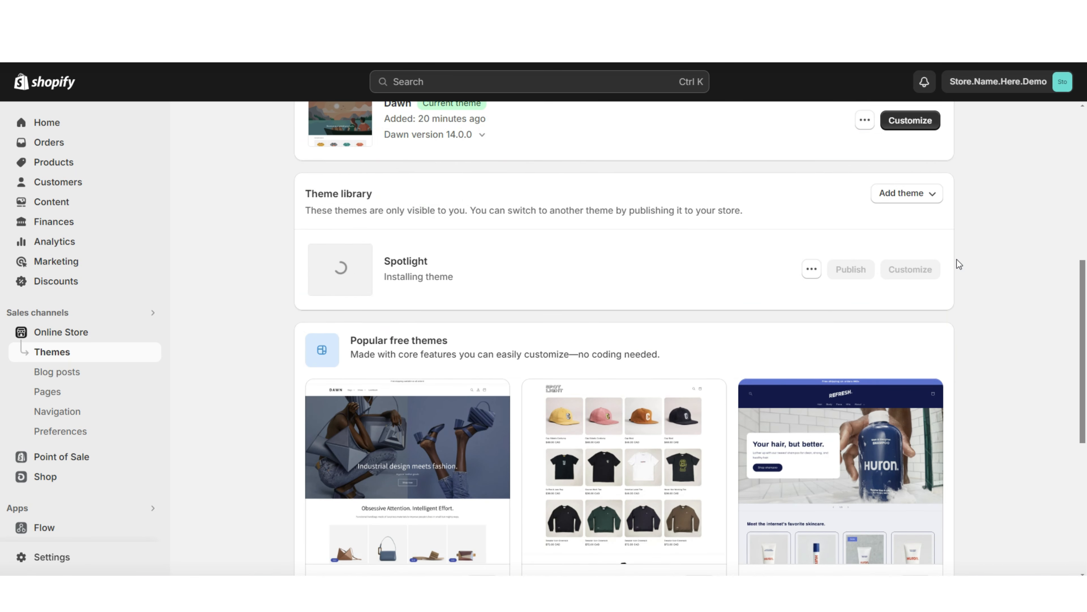
pyautogui.click(910, 270)
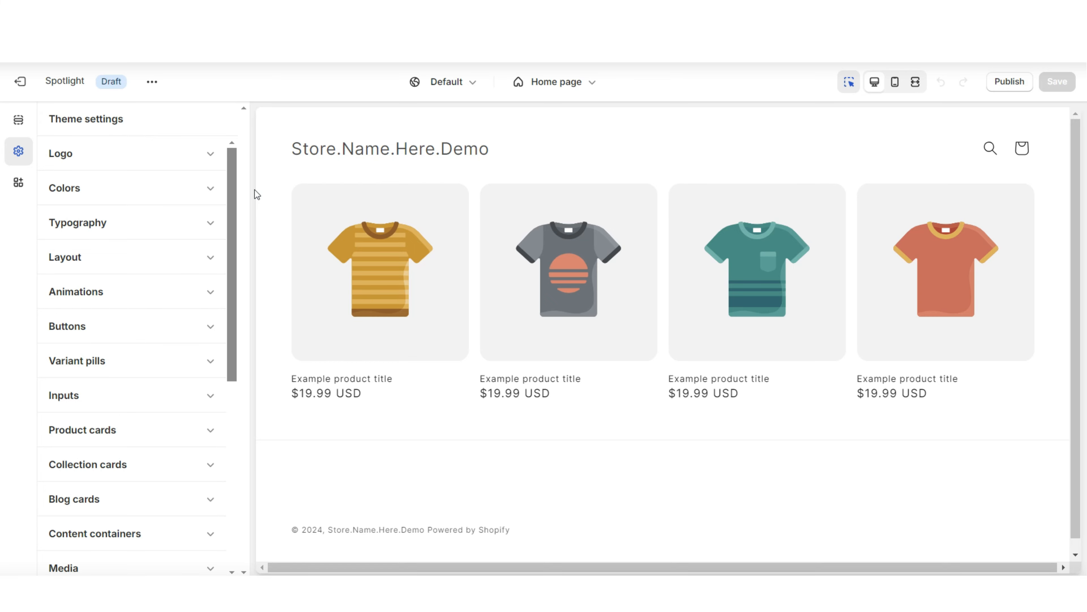
# Step: Set the header's desktop logo position to Top center
pyautogui.click(573, 139)
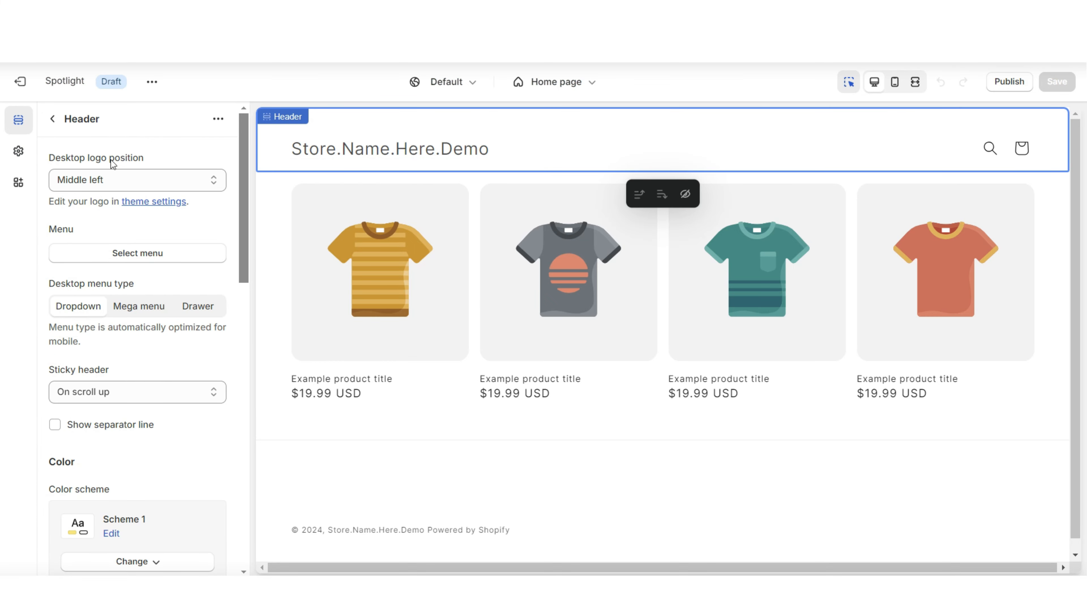
pyautogui.click(103, 177)
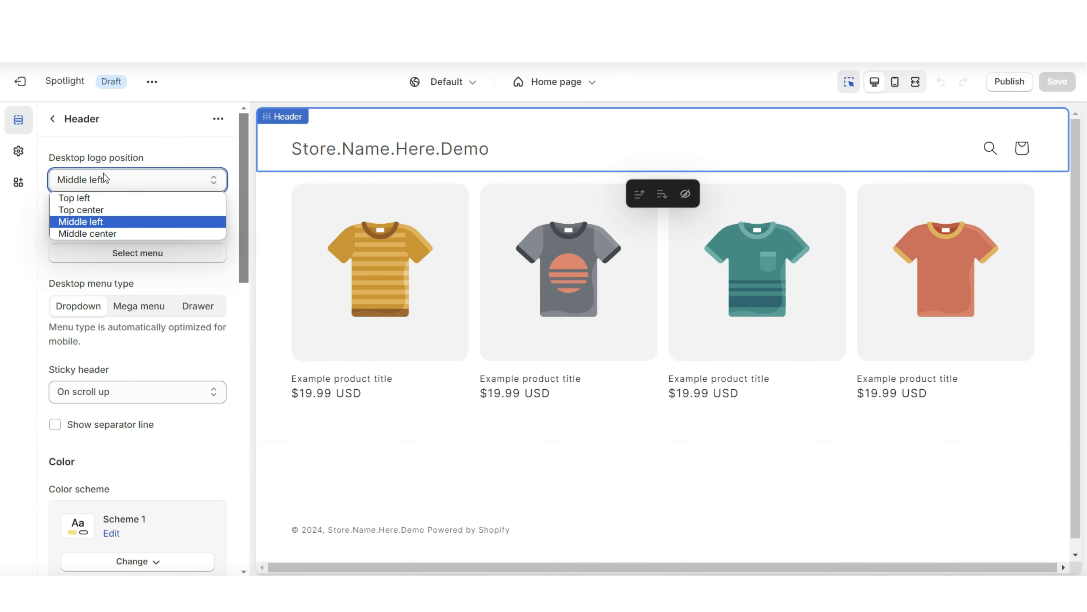
pyautogui.click(135, 209)
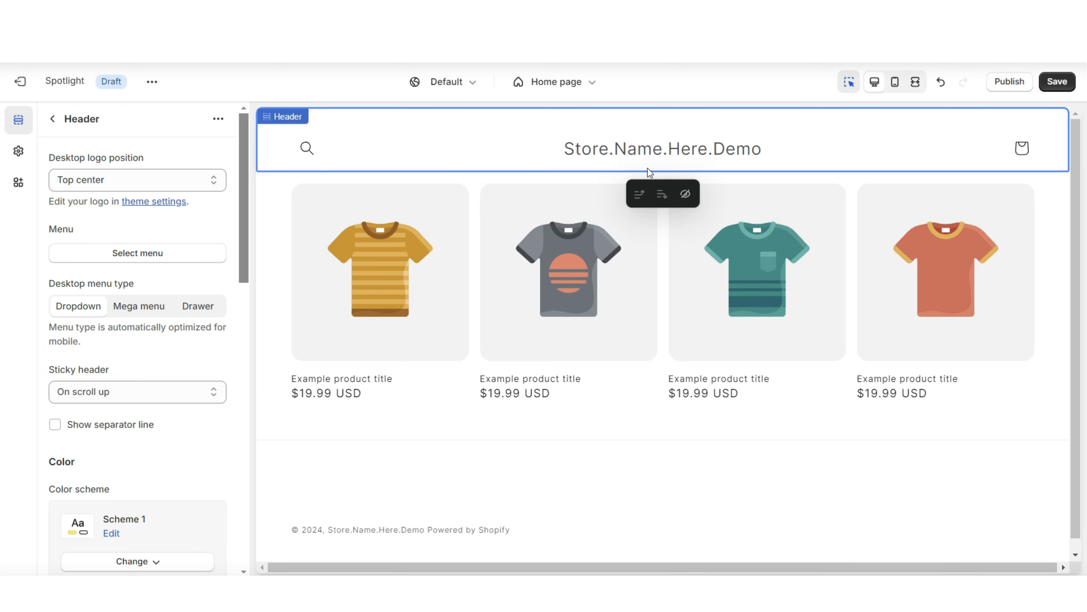
# Step: Check the home page in the mobile preview and return to the desktop preview
pyautogui.click(894, 83)
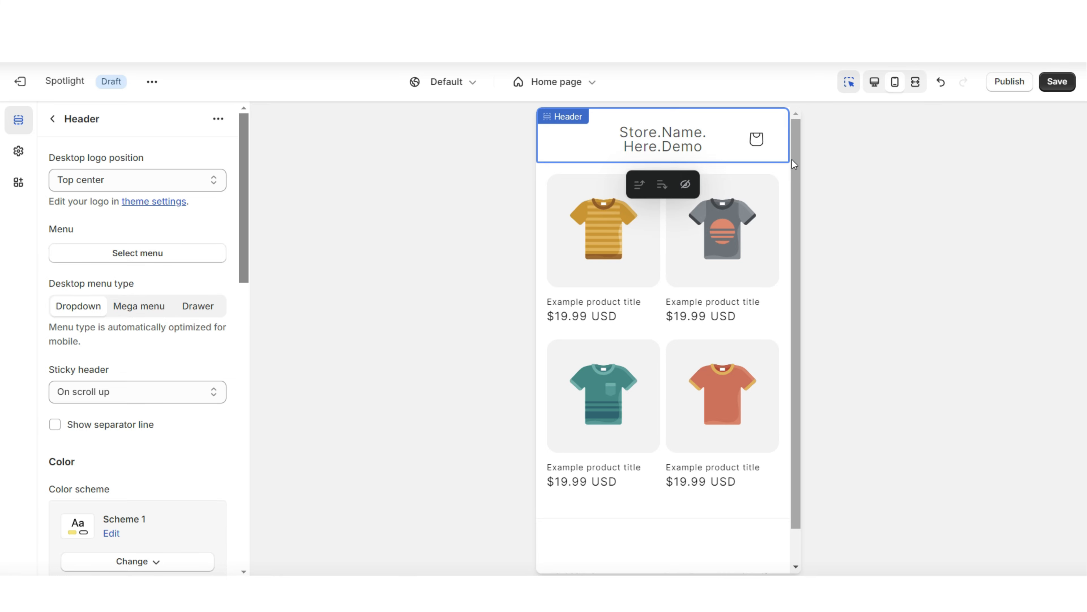
pyautogui.scroll(-2, 792, 160)
pyautogui.scroll(2, 792, 160)
pyautogui.click(874, 82)
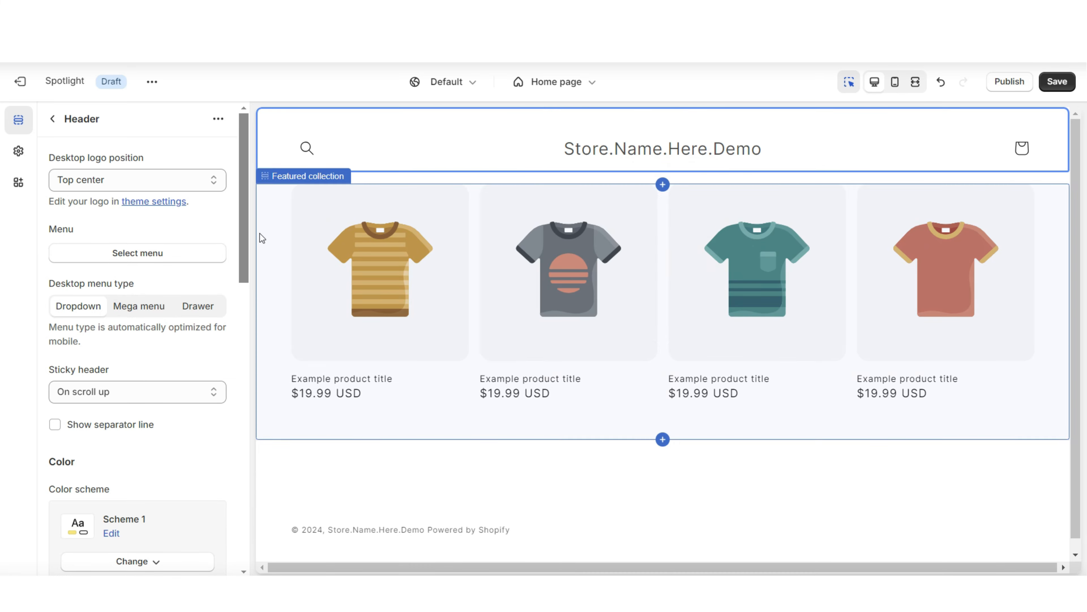
# Step: Assign the Main menu to the header
pyautogui.click(141, 253)
pyautogui.click(224, 274)
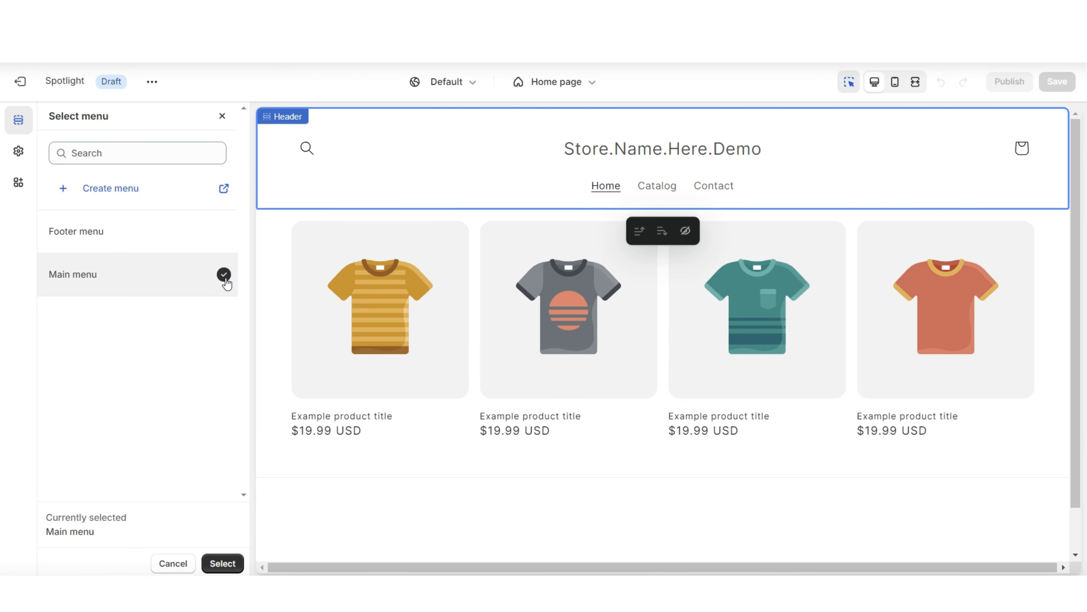
pyautogui.click(222, 563)
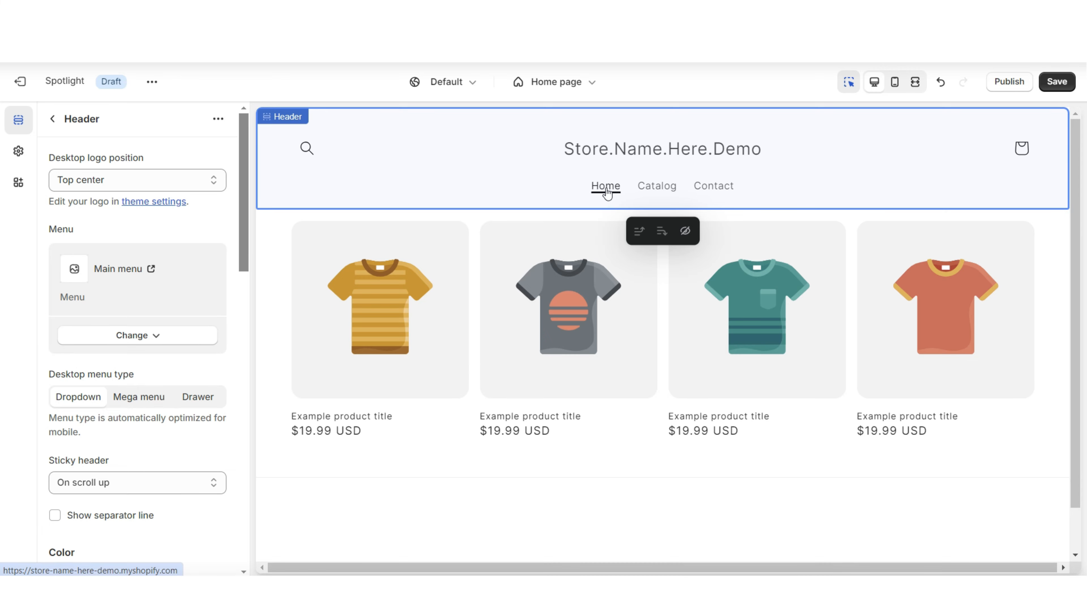
# Step: Preview the Catalog and Contact pages through the header links and save the theme changes
pyautogui.click(653, 188)
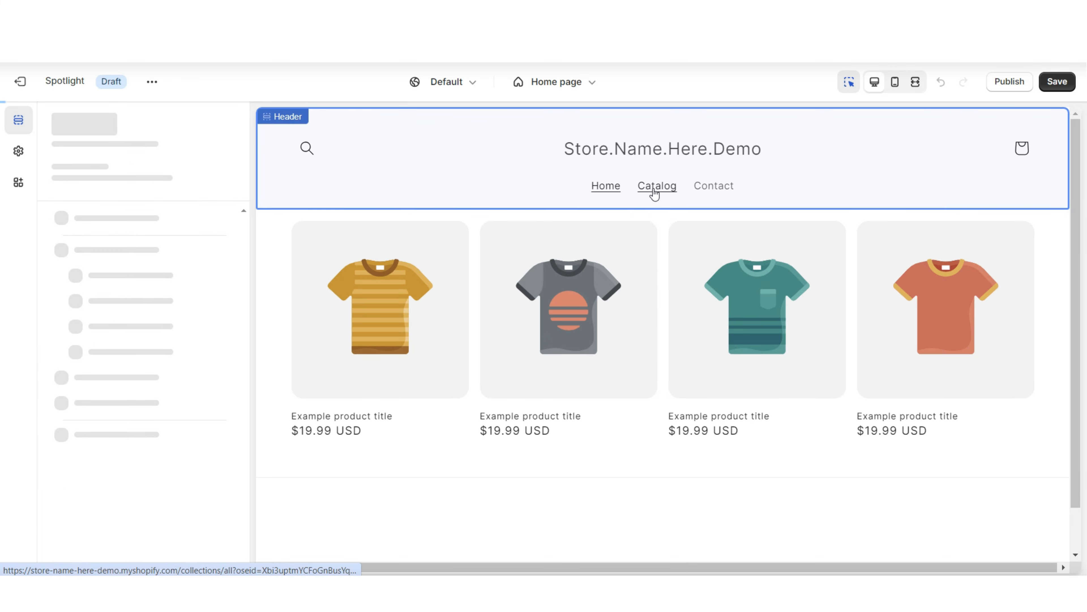
pyautogui.scroll(-3, 999, 265)
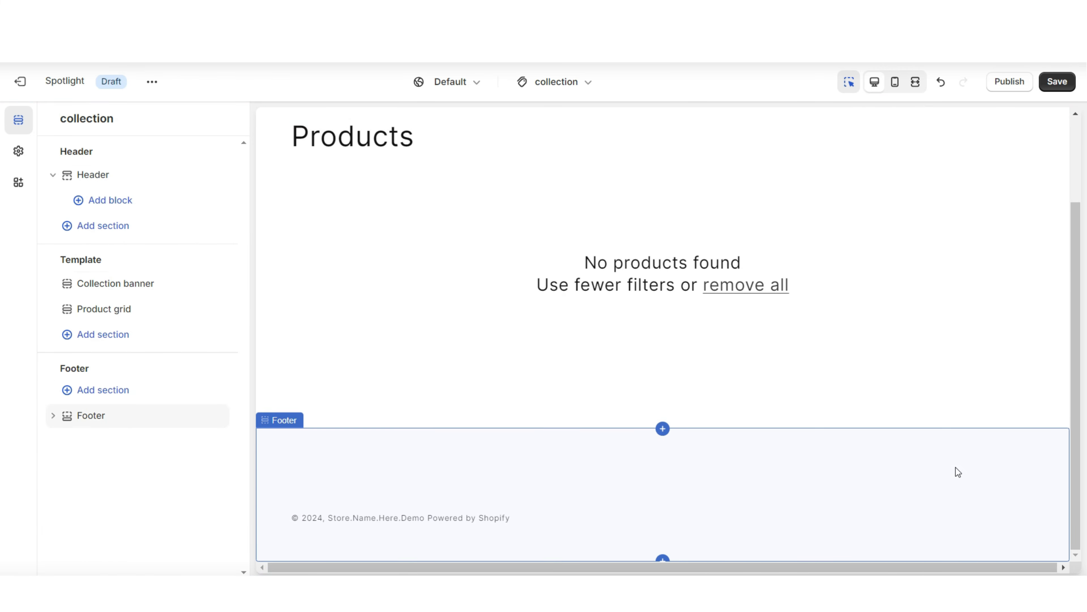
pyautogui.click(725, 191)
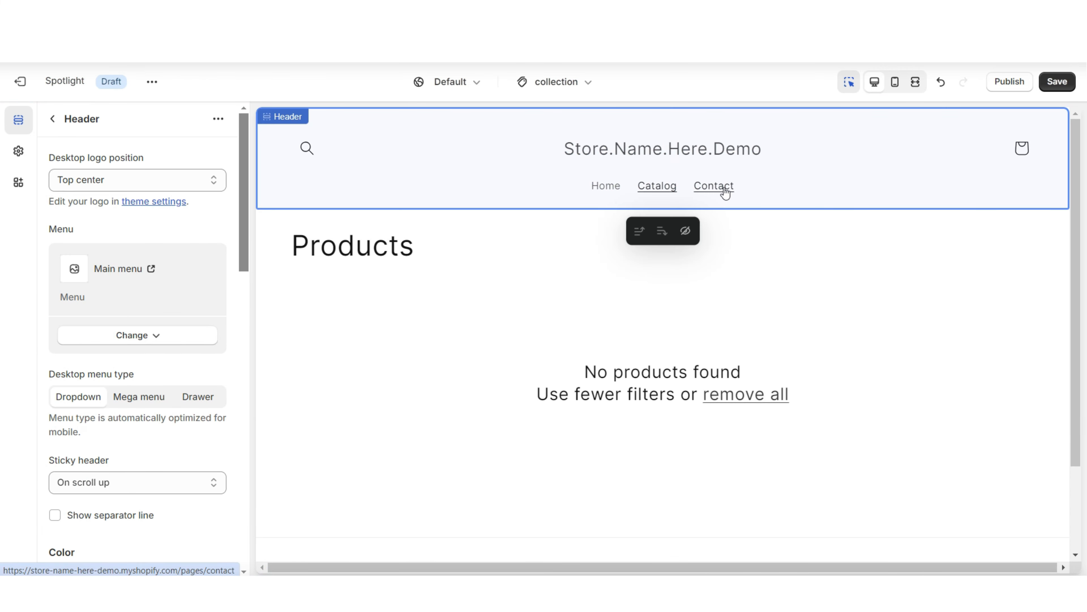
pyautogui.click(724, 191)
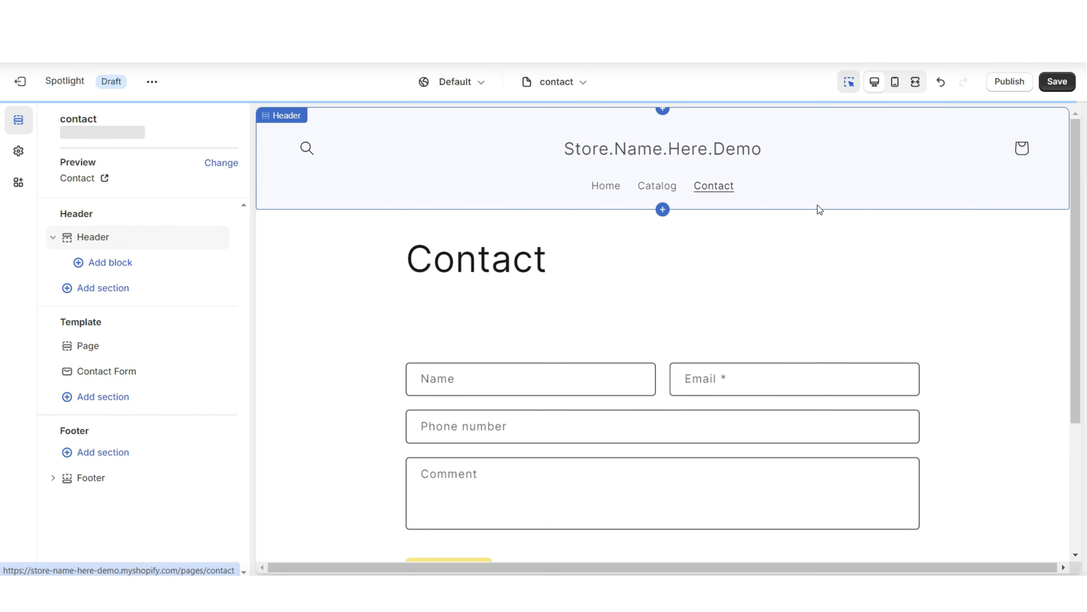
pyautogui.scroll(-5, 1077, 296)
pyautogui.scroll(5, 1077, 297)
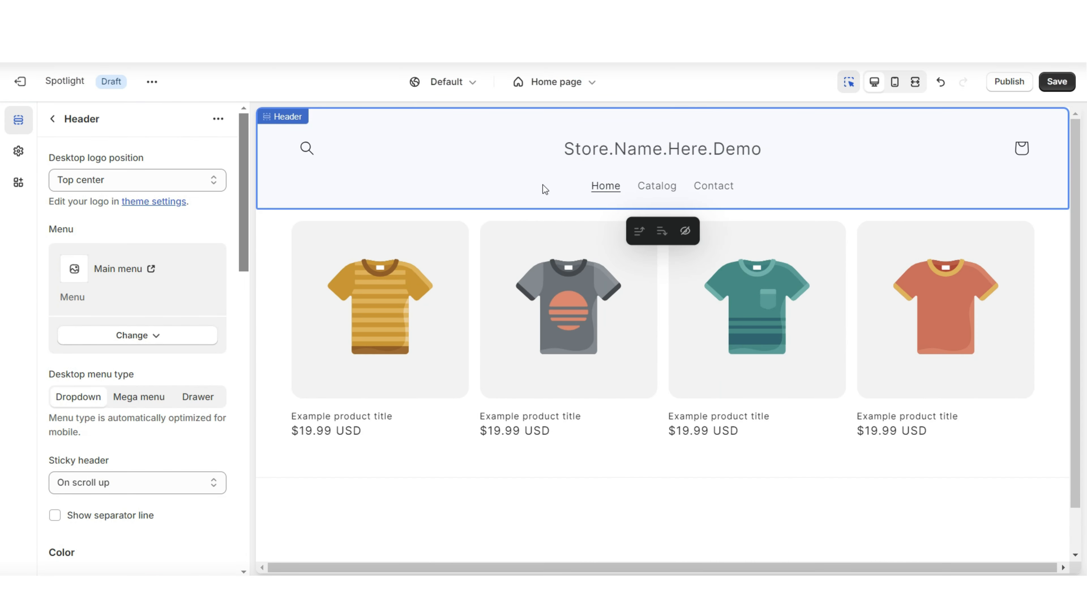
pyautogui.hotkey('ctrl', 's')
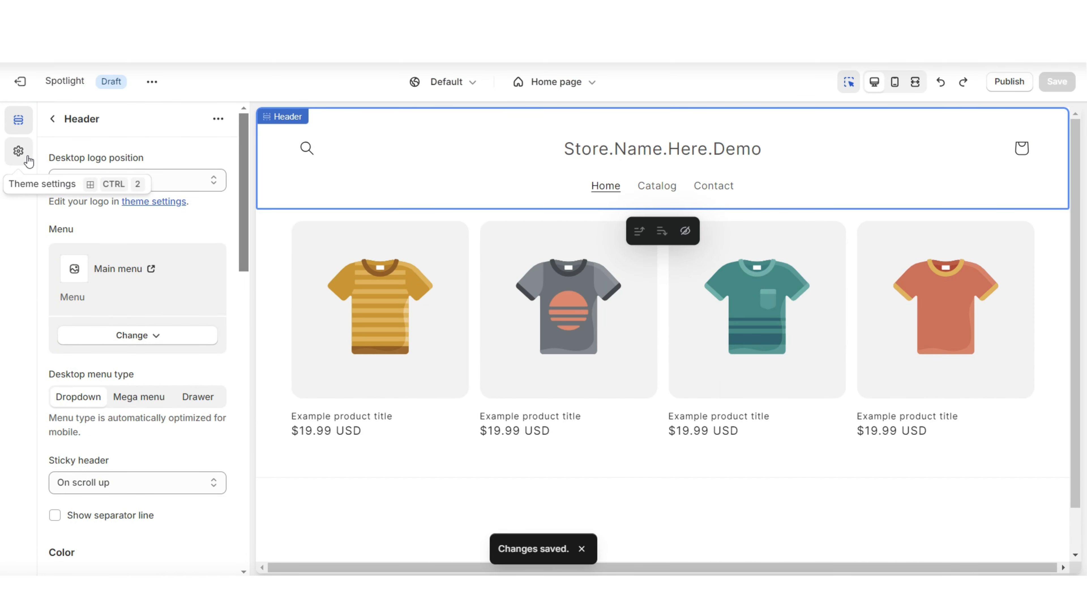
# Step: Set the background of color Scheme 1 to #000000 in the theme settings
pyautogui.click(19, 154)
pyautogui.click(84, 188)
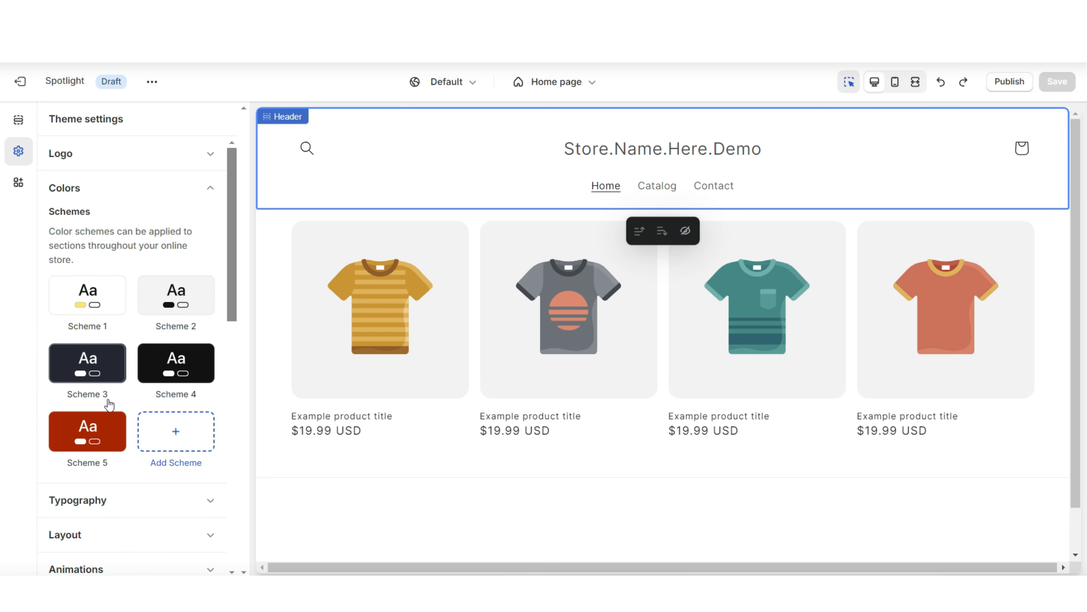
pyautogui.click(102, 283)
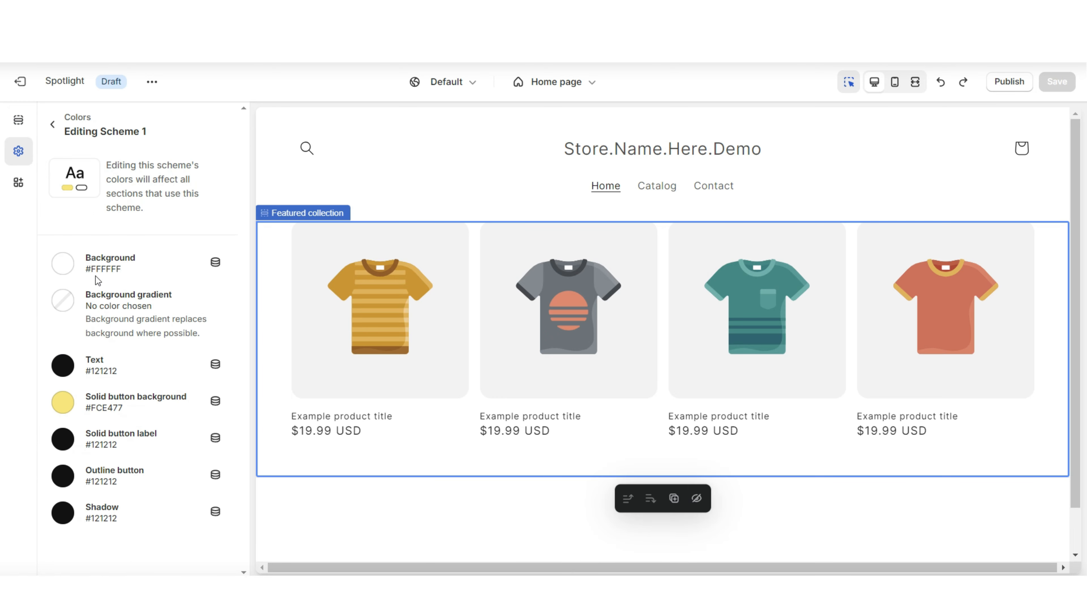
pyautogui.click(67, 271)
pyautogui.moveTo(69, 379); pyautogui.dragTo(34, 420)
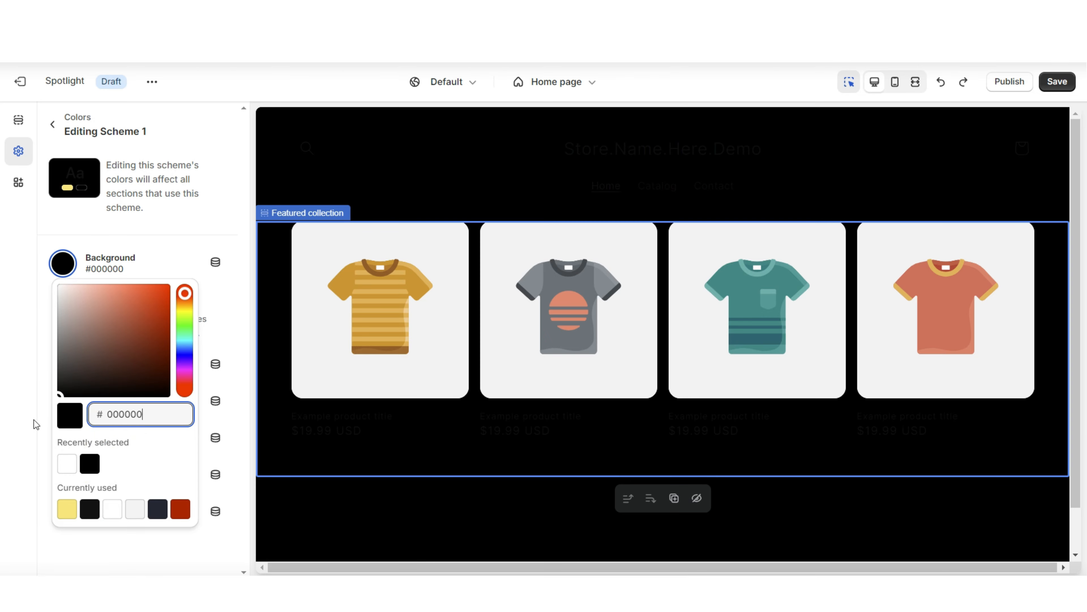
pyautogui.click(33, 423)
# Step: Set Scheme 1's text color to #FFFFFF and its solid button background to #000000
pyautogui.click(62, 375)
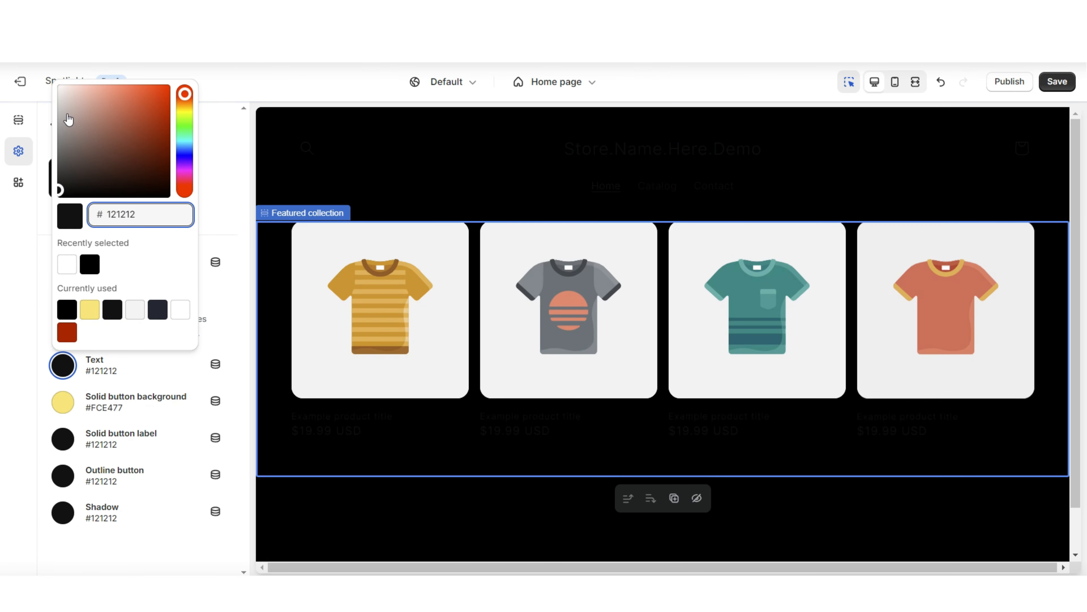
pyautogui.click(68, 263)
pyautogui.click(62, 403)
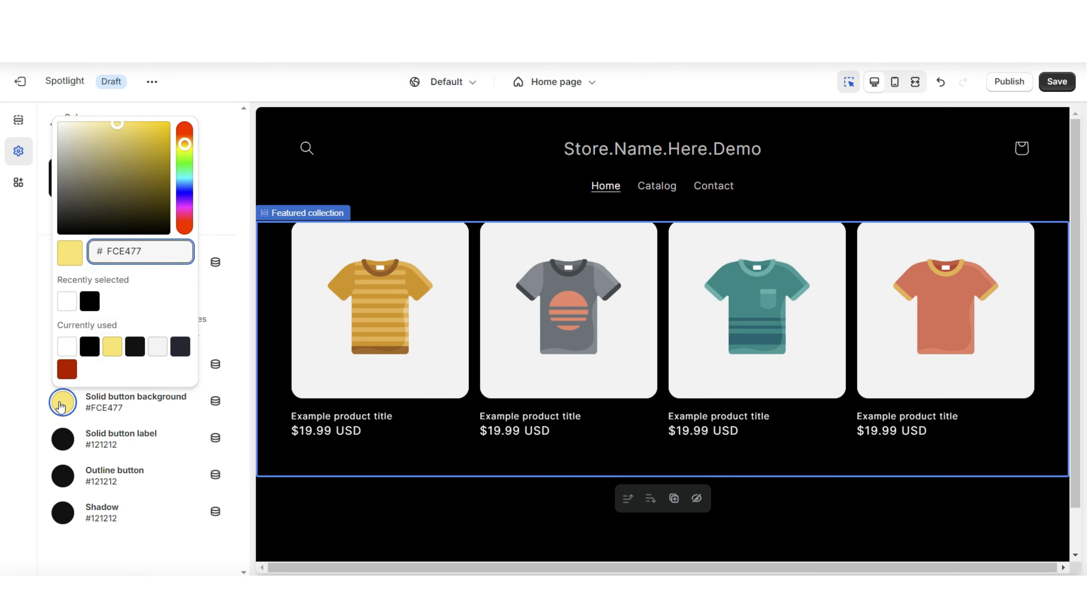
pyautogui.click(72, 233)
pyautogui.click(45, 383)
# Step: Set Scheme 1's solid button label to #FFFFFF and its outline button color to white
pyautogui.click(63, 439)
pyautogui.click(62, 190)
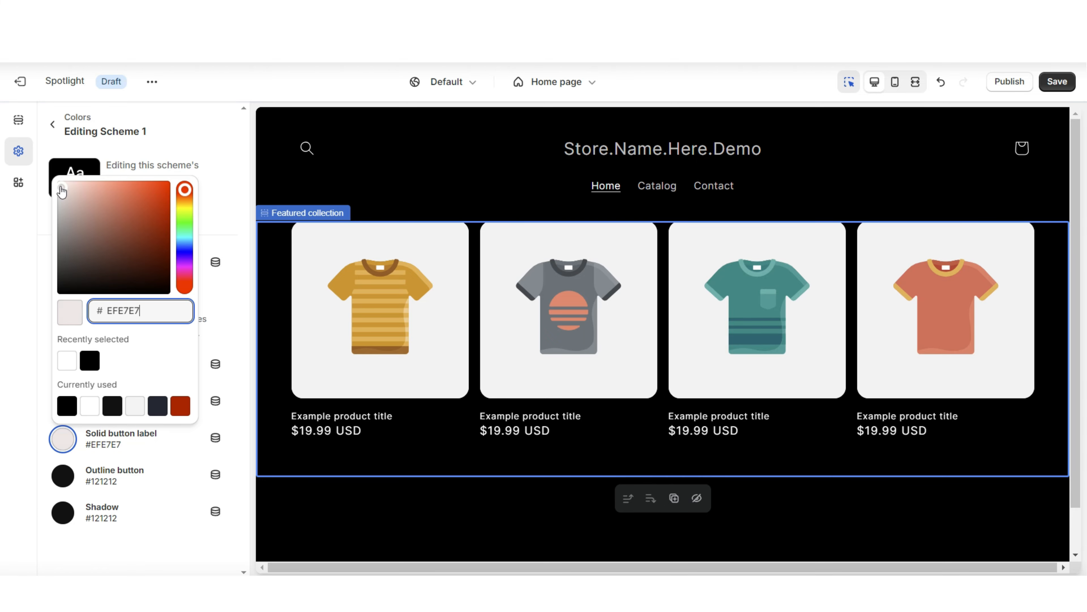
pyautogui.moveTo(61, 190); pyautogui.dragTo(49, 163)
pyautogui.click(62, 484)
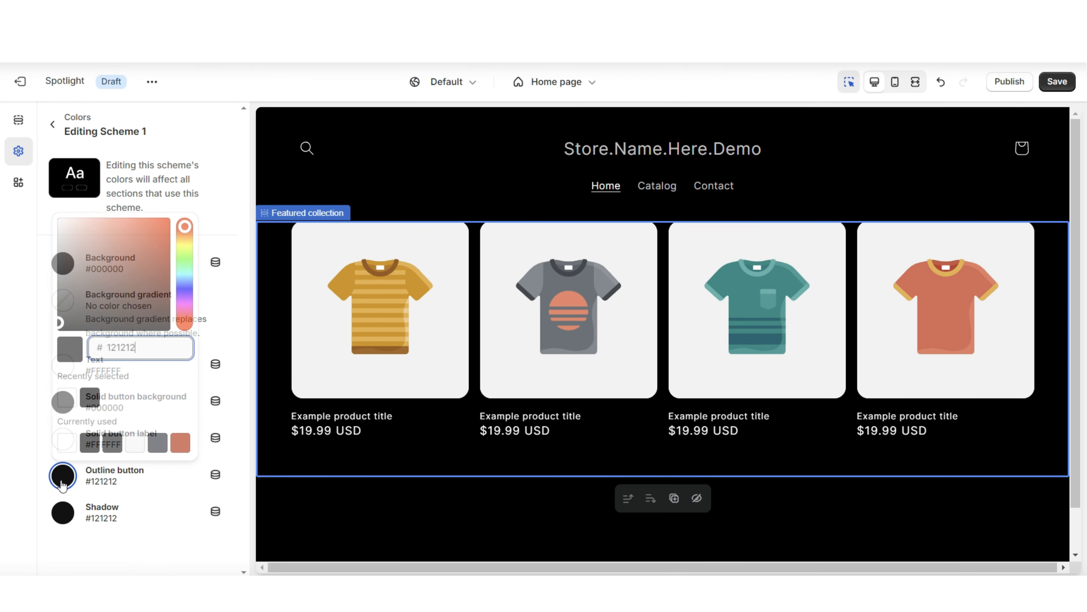
pyautogui.moveTo(63, 225); pyautogui.dragTo(42, 191)
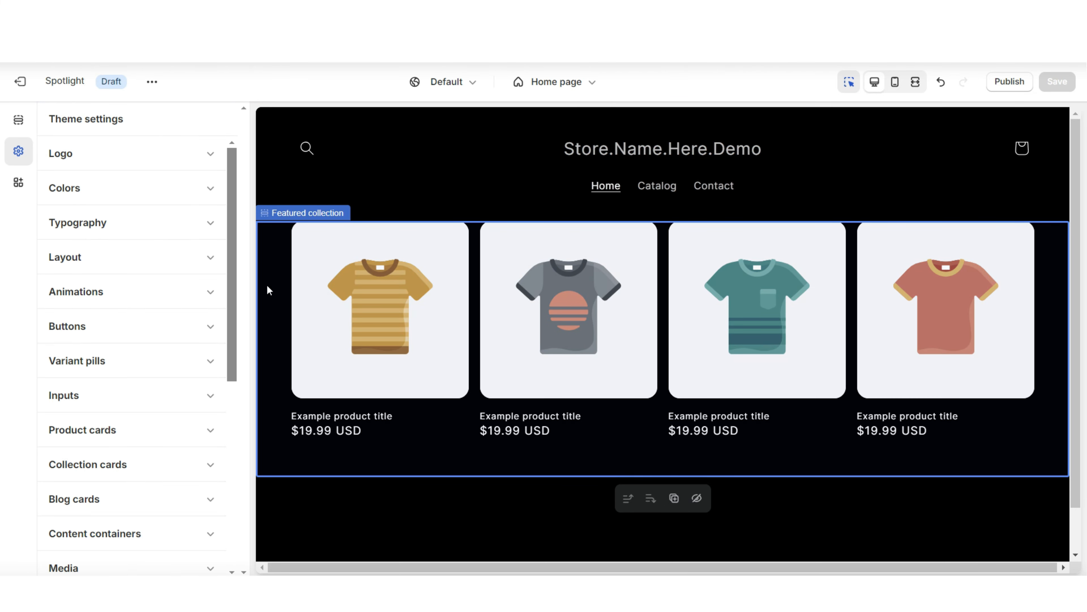
# Step: Hide the Featured collection section on the home page and return to the section list
pyautogui.click(269, 284)
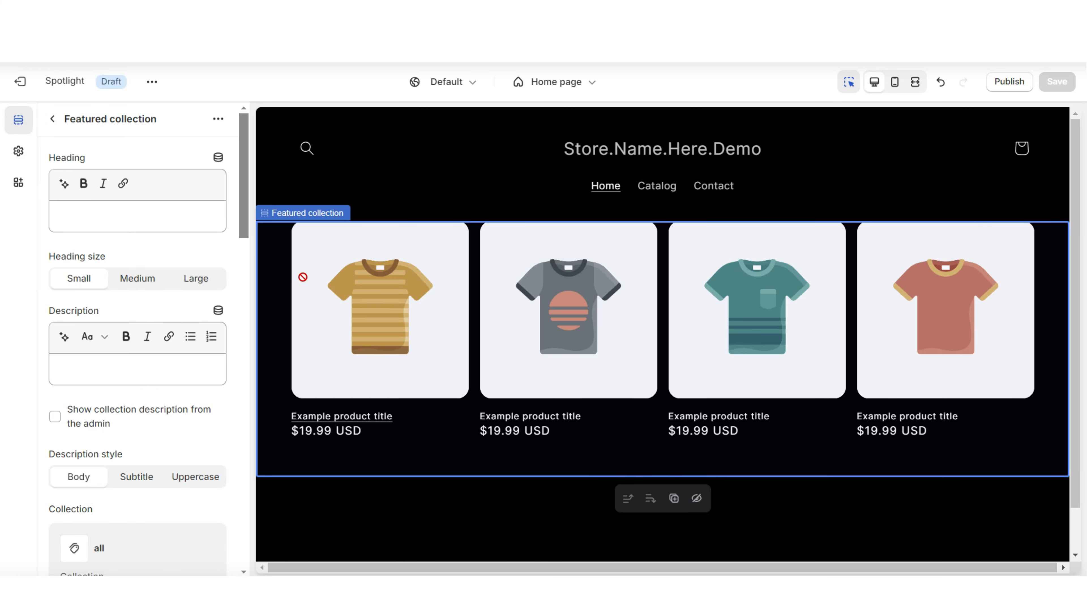
pyautogui.click(698, 498)
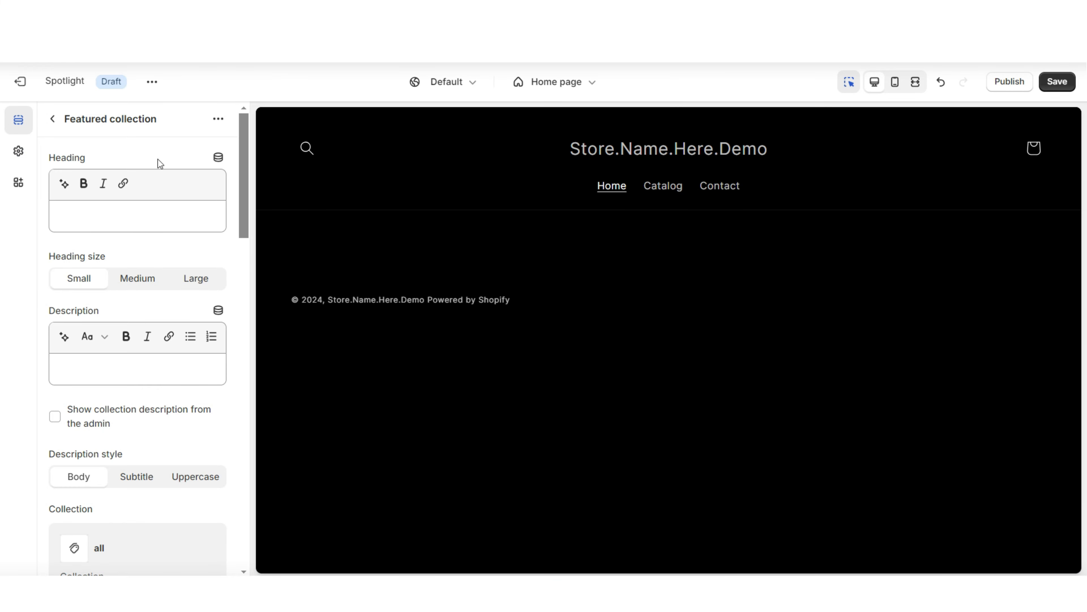
pyautogui.click(52, 118)
# Step: Add an Image banner section to the home page template below the Featured collection
pyautogui.click(106, 310)
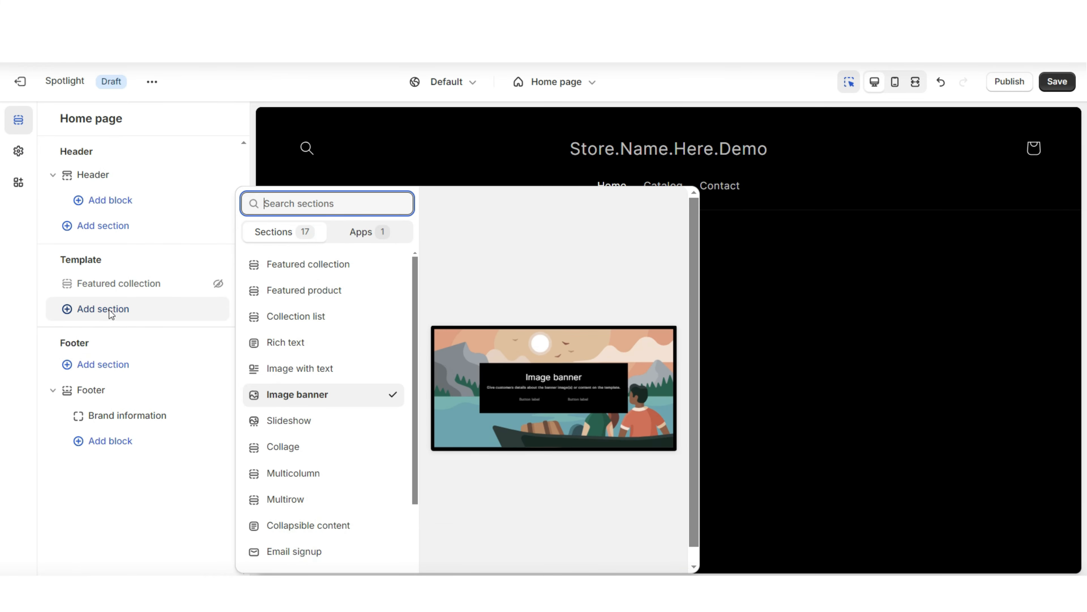
pyautogui.click(293, 396)
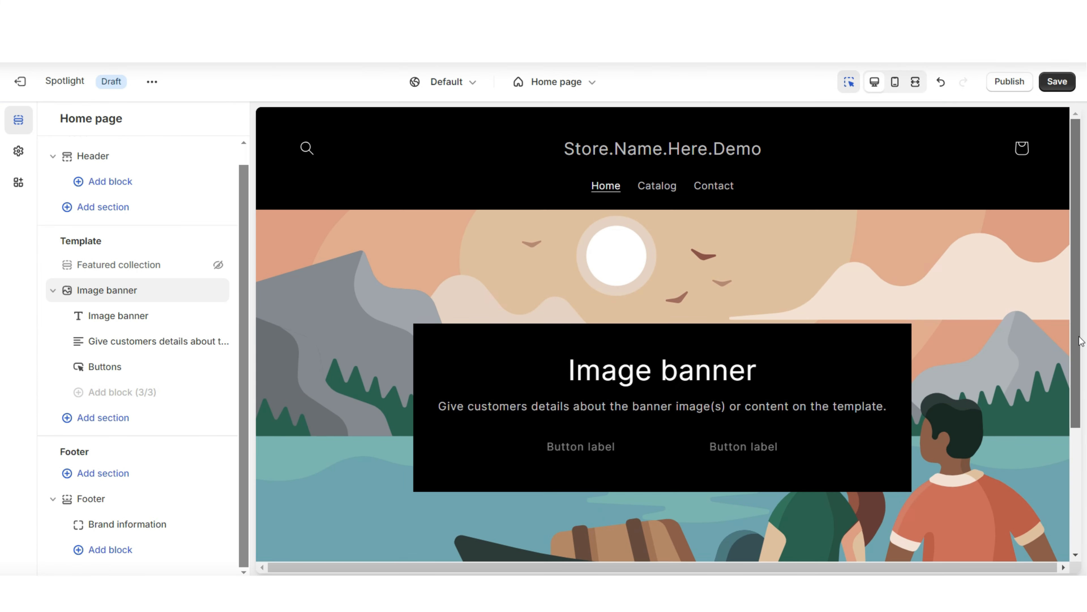
pyautogui.moveTo(1079, 343); pyautogui.dragTo(1079, 396)
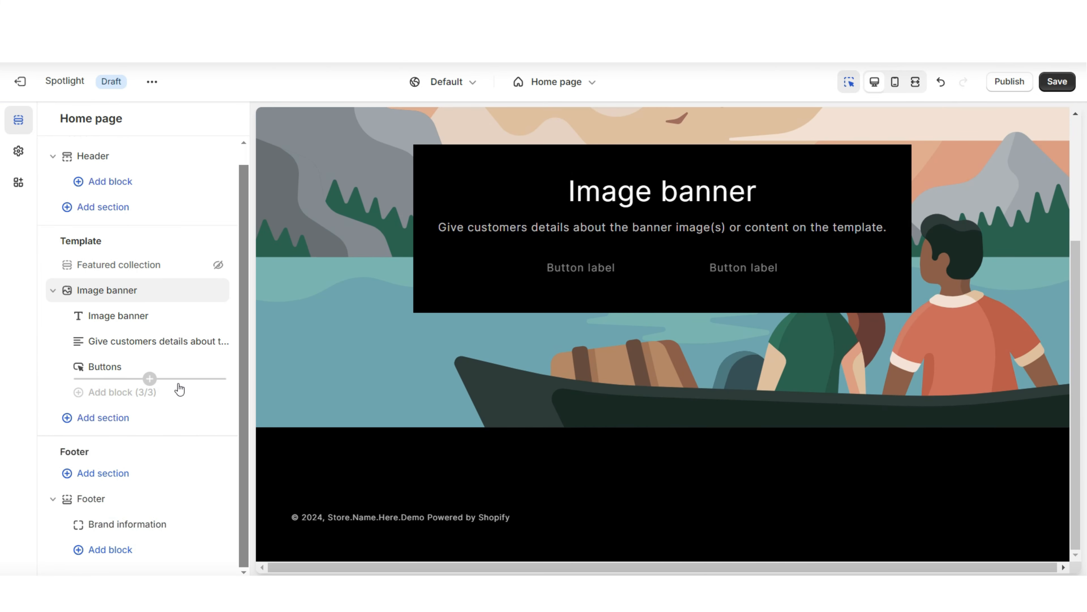
# Step: Add an Image with text section below the image banner, followed by a Collection list section in the home page template
pyautogui.click(102, 417)
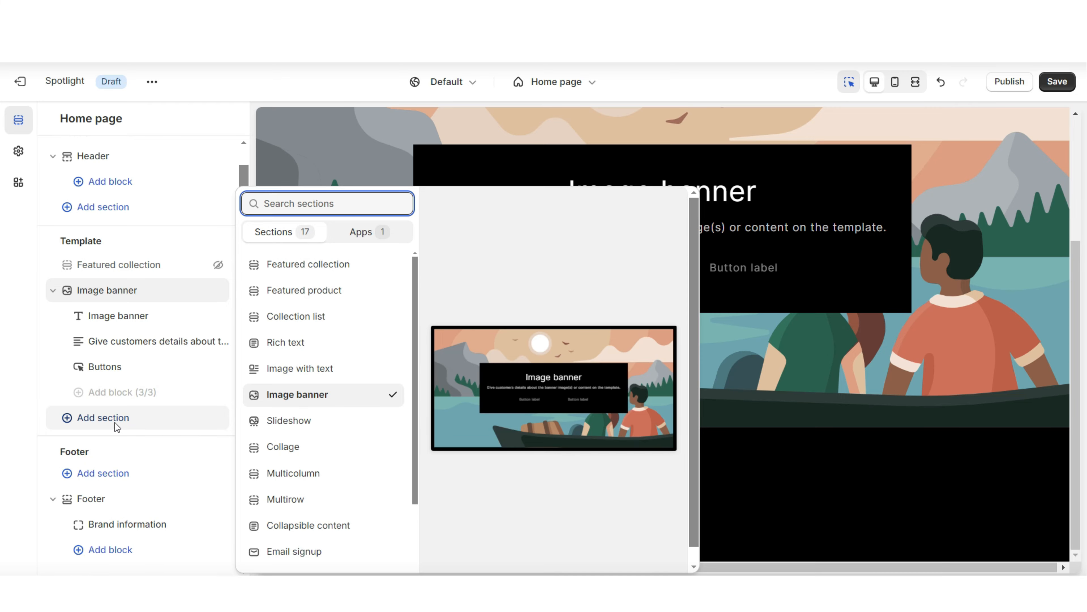
pyautogui.click(324, 374)
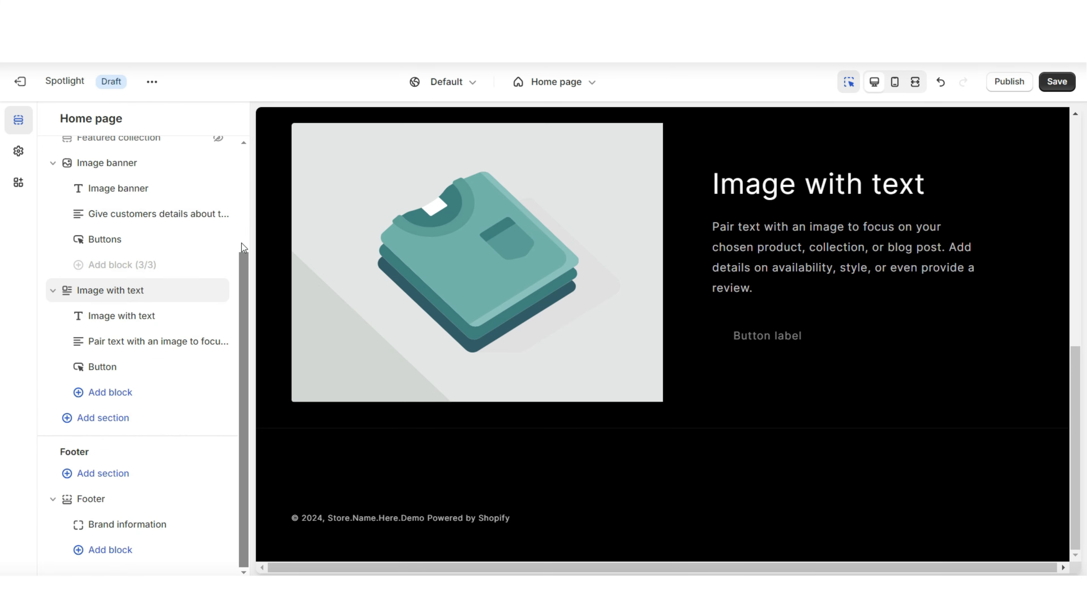
pyautogui.click(664, 416)
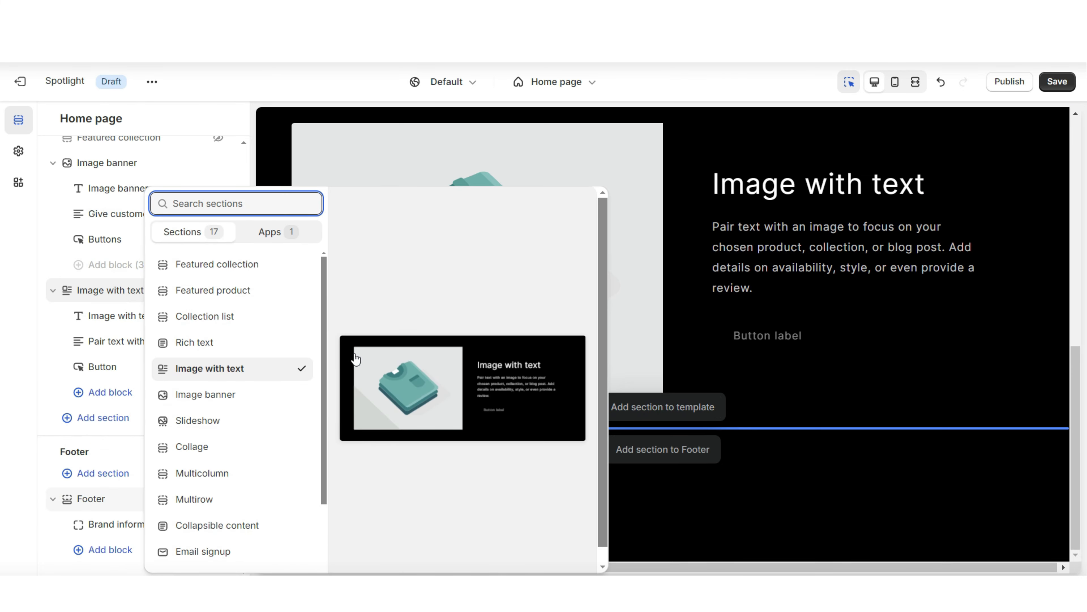
pyautogui.click(274, 317)
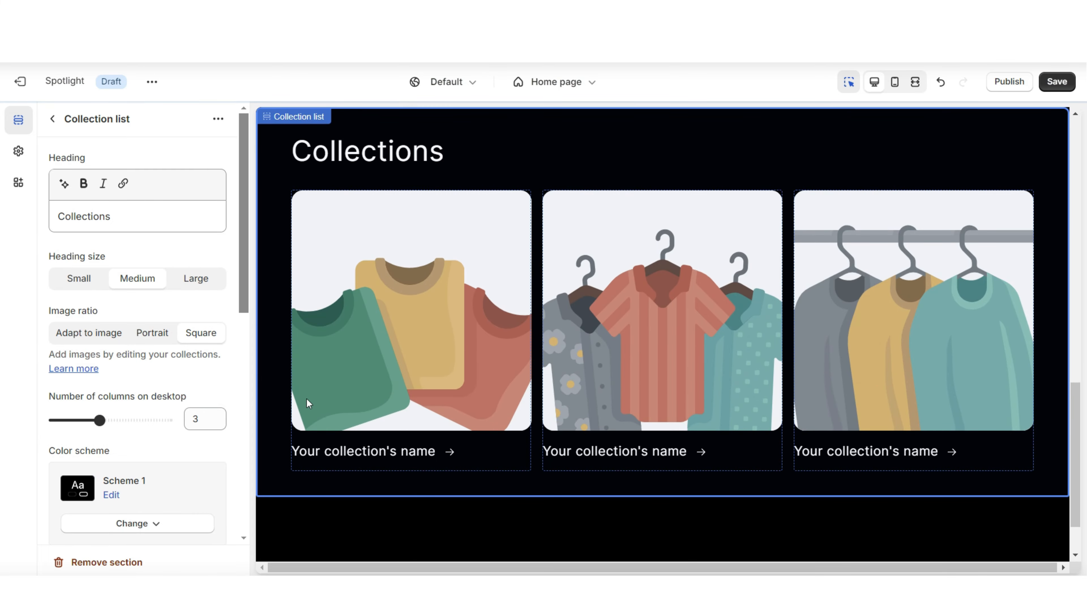
pyautogui.scroll(1, 476, 394)
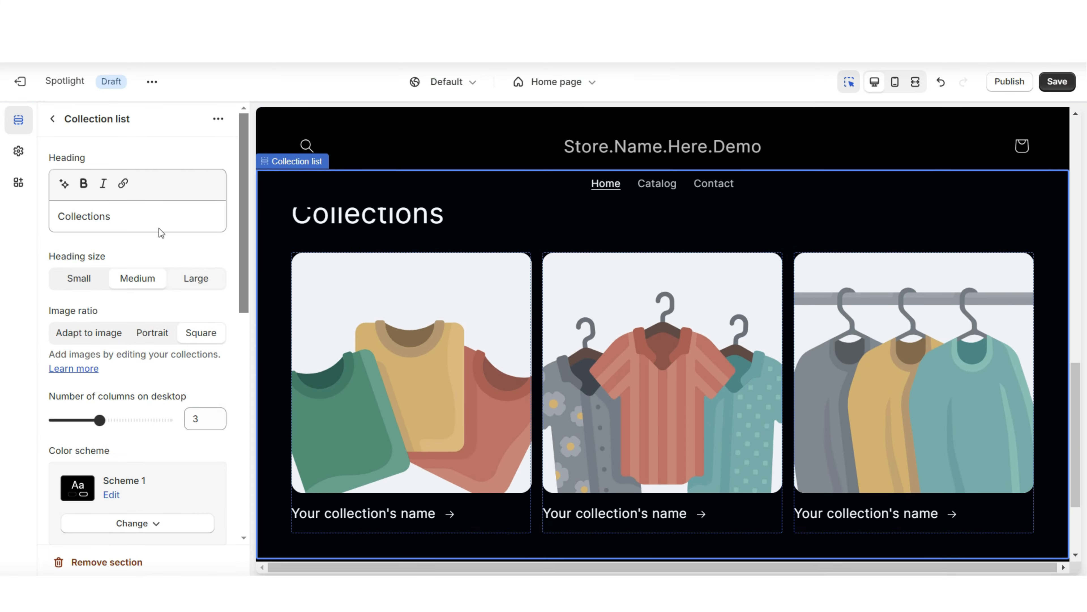
# Step: Save the template changes and add another Image banner section below the Collection list on the home page
pyautogui.click(52, 119)
pyautogui.scroll(6, 662, 335)
pyautogui.click(1057, 82)
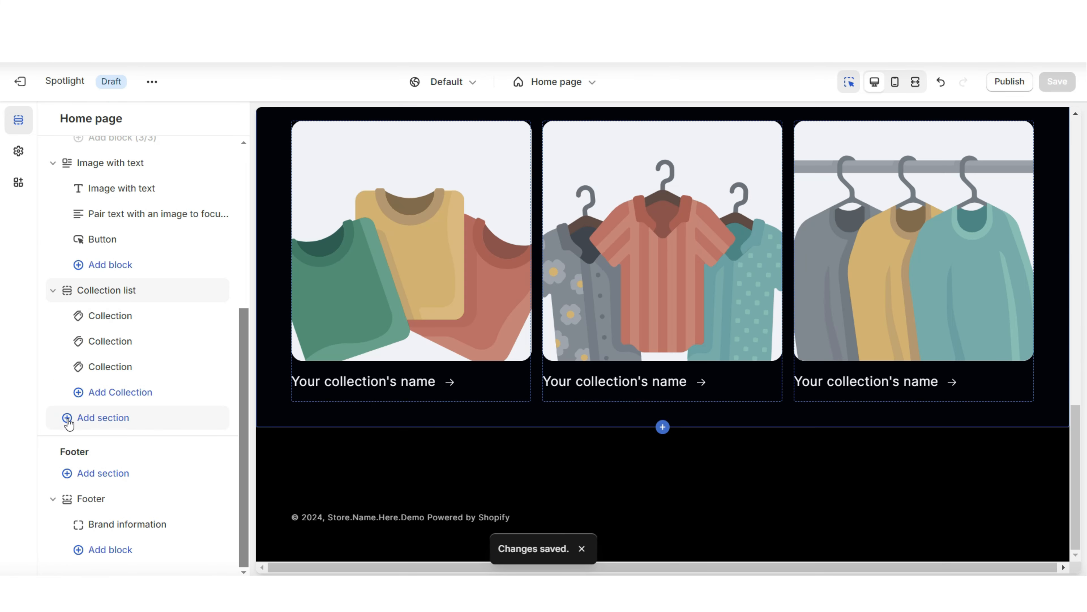
pyautogui.click(78, 422)
pyautogui.click(300, 394)
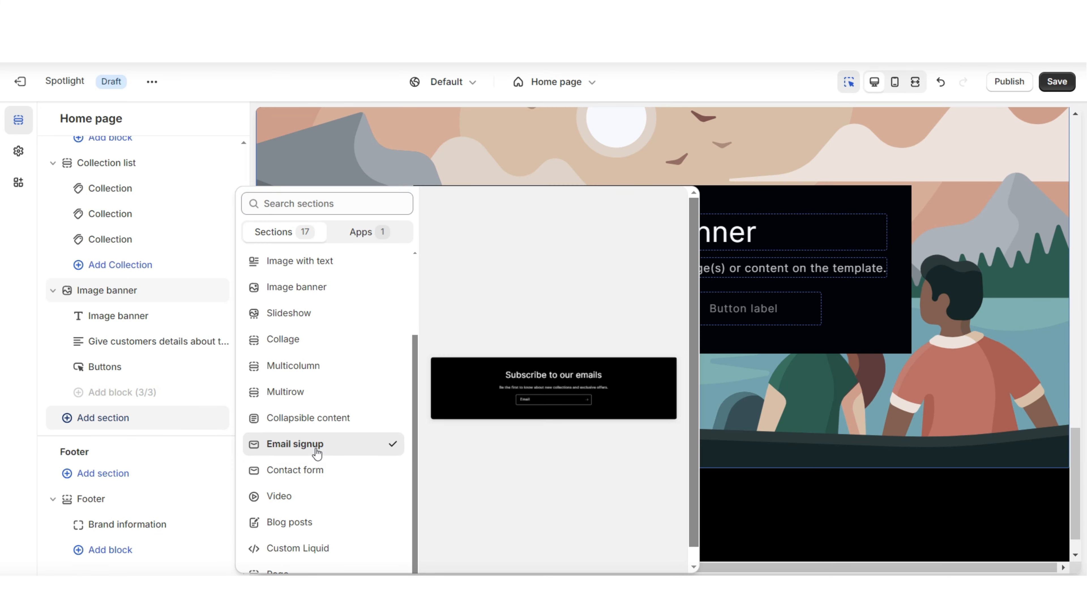
# Step: Add an Email signup section below the second image banner, followed by a Multicolumn section
pyautogui.click(328, 444)
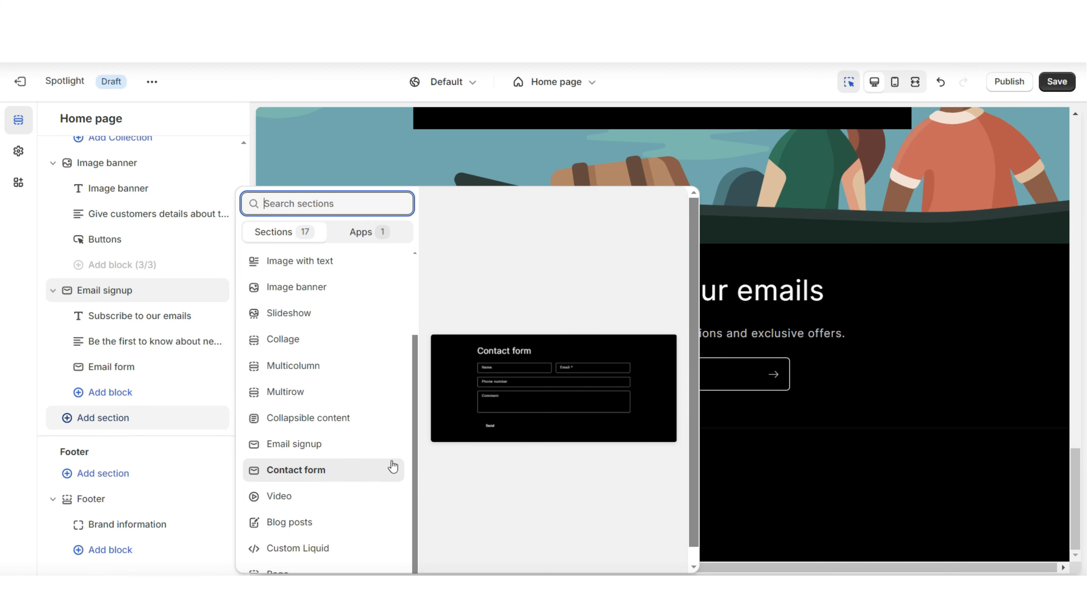
pyautogui.click(335, 377)
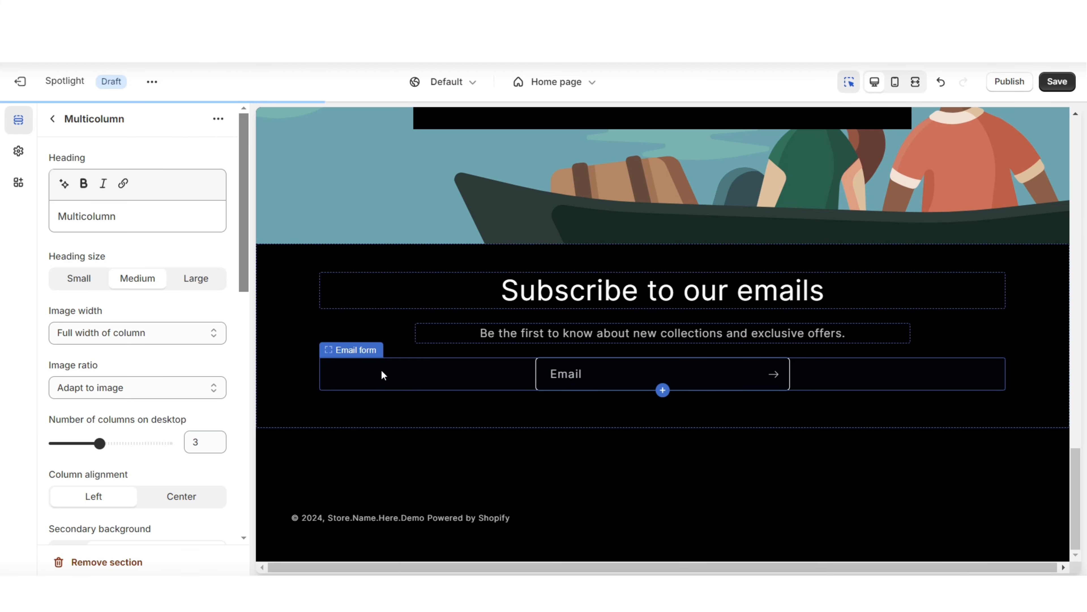
pyautogui.scroll(-1, 1032, 381)
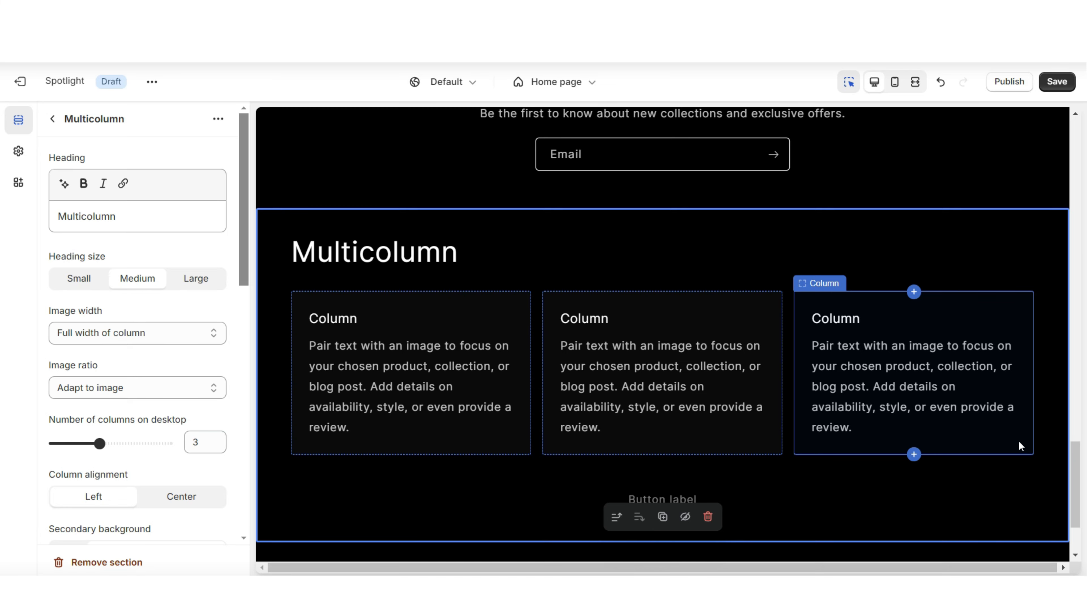
pyautogui.scroll(-5, 1077, 173)
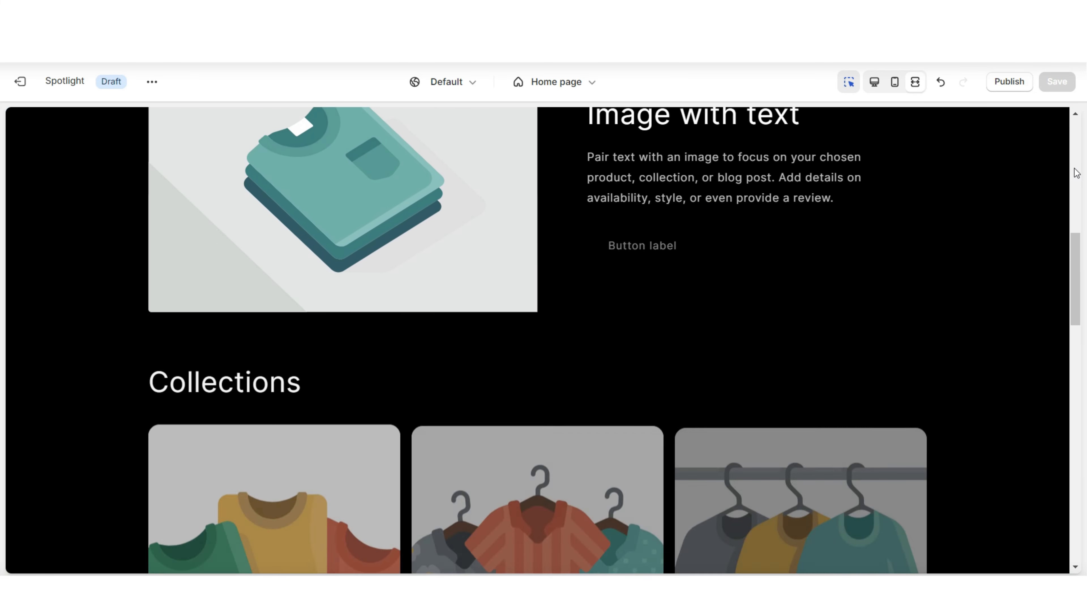
# Step: Set the header's Sticky header option to Always
pyautogui.scroll(1, 1077, 173)
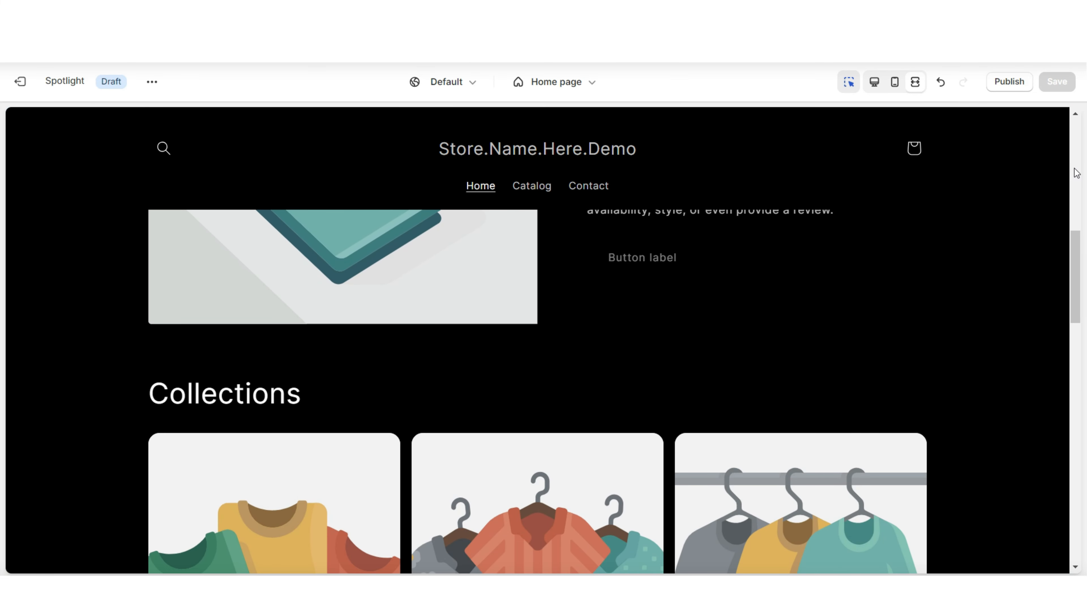
pyautogui.scroll(6, 1077, 173)
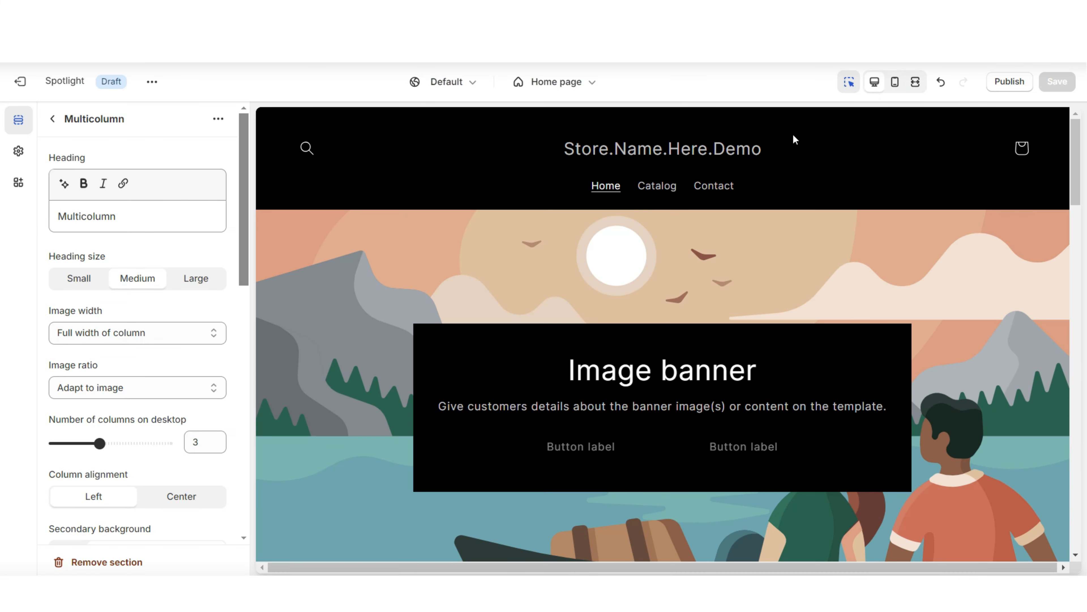
pyautogui.click(459, 175)
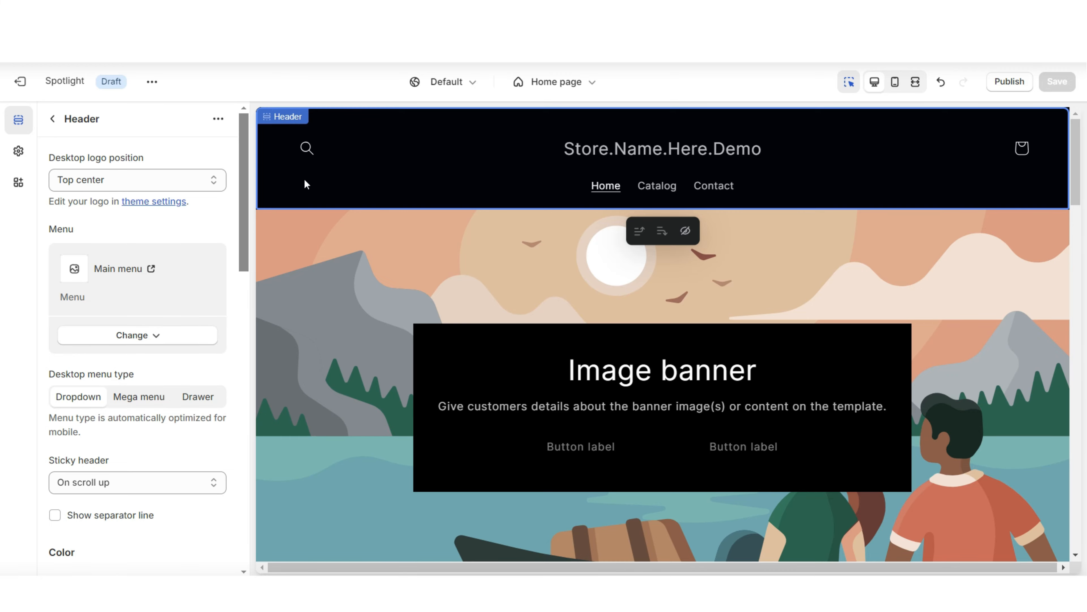
pyautogui.scroll(-5, 156, 267)
pyautogui.click(85, 268)
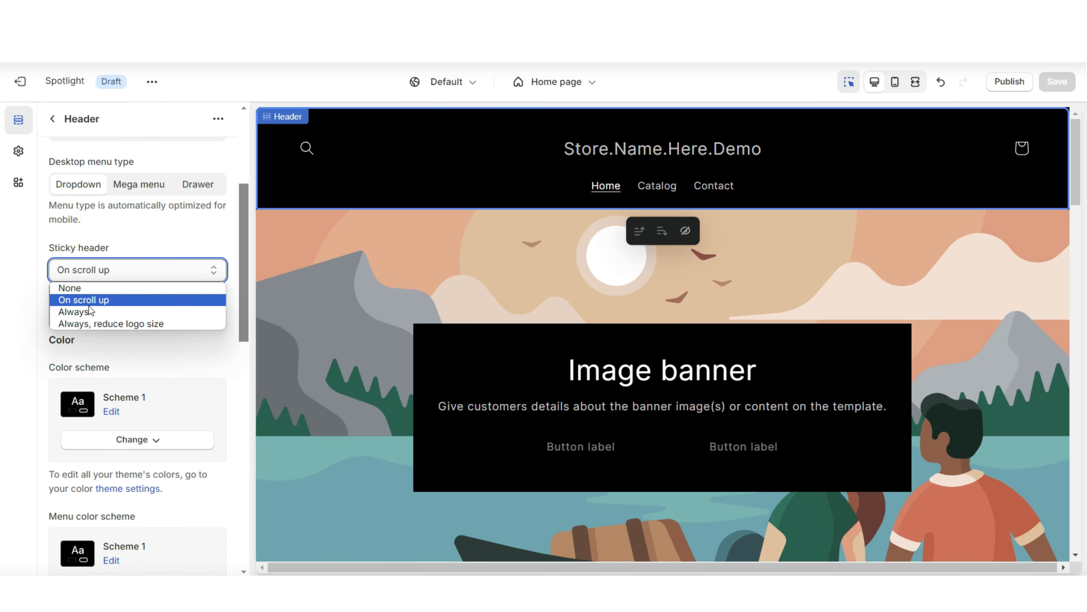
pyautogui.click(95, 290)
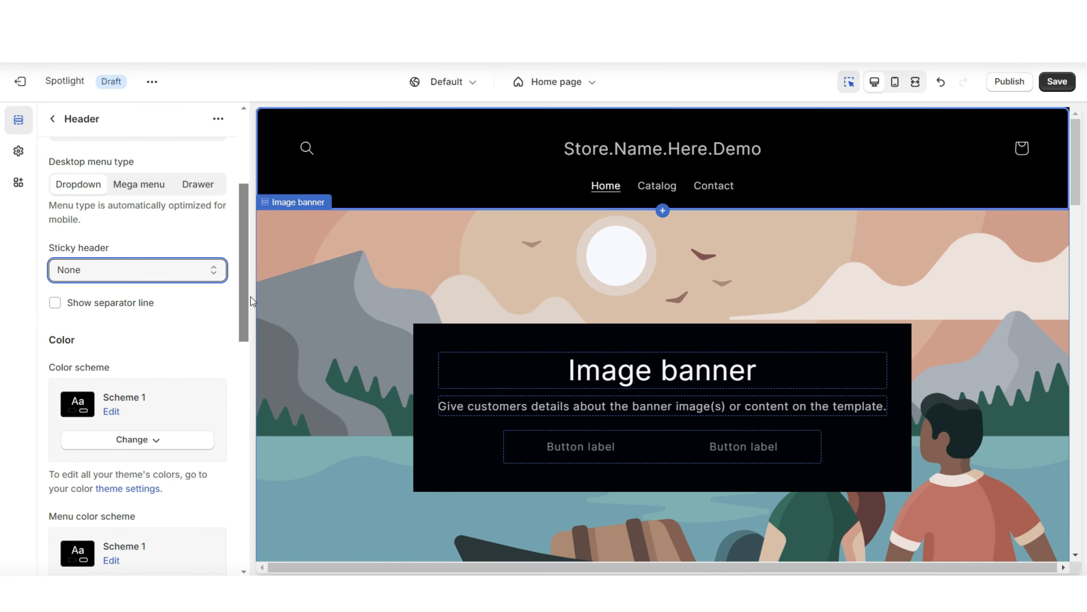
pyautogui.scroll(2, 250, 297)
pyautogui.click(96, 338)
pyautogui.click(95, 380)
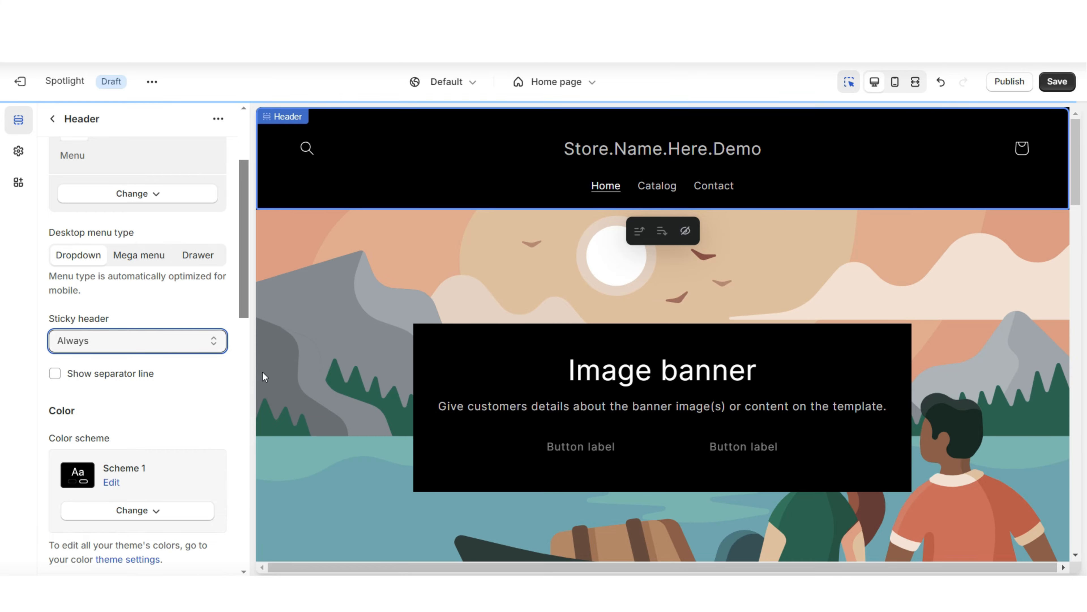
# Step: Check the sticky header's behavior along the home page preview and save the changes
pyautogui.scroll(-10, 263, 373)
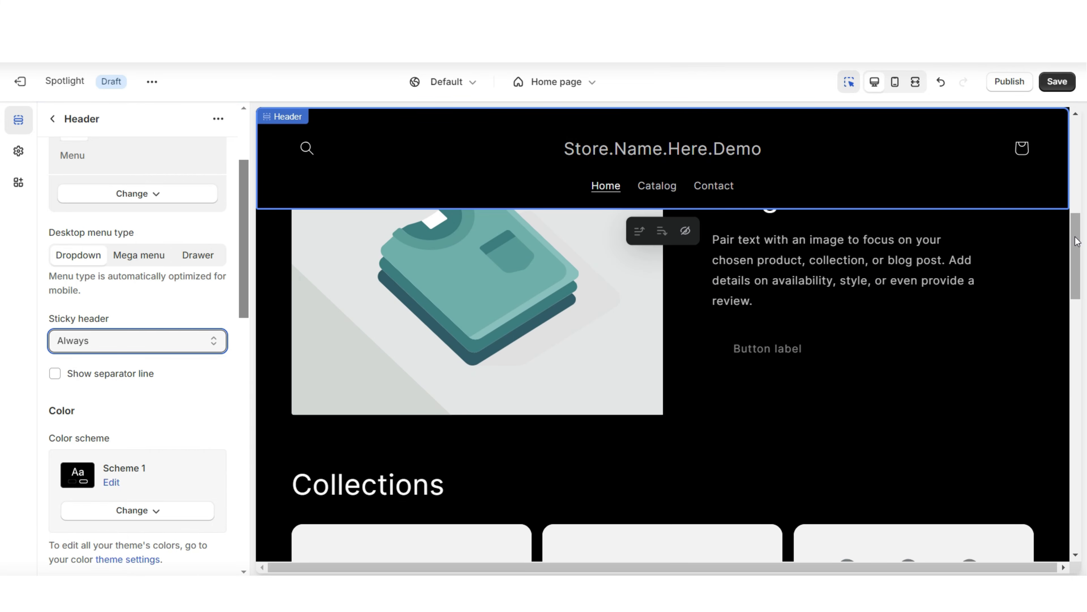
pyautogui.scroll(-8, 1077, 241)
pyautogui.scroll(15, 1078, 241)
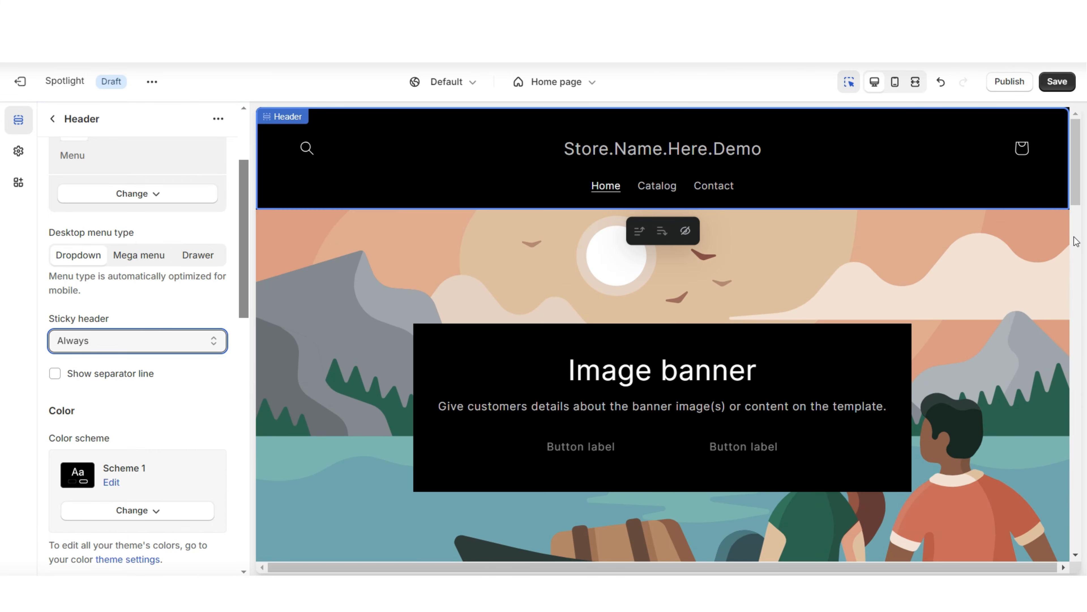
pyautogui.hotkey('ctrl', 's')
# Step: Set the theme logo to the The_Minimalist PNG image and increase the desktop logo width
pyautogui.click(19, 153)
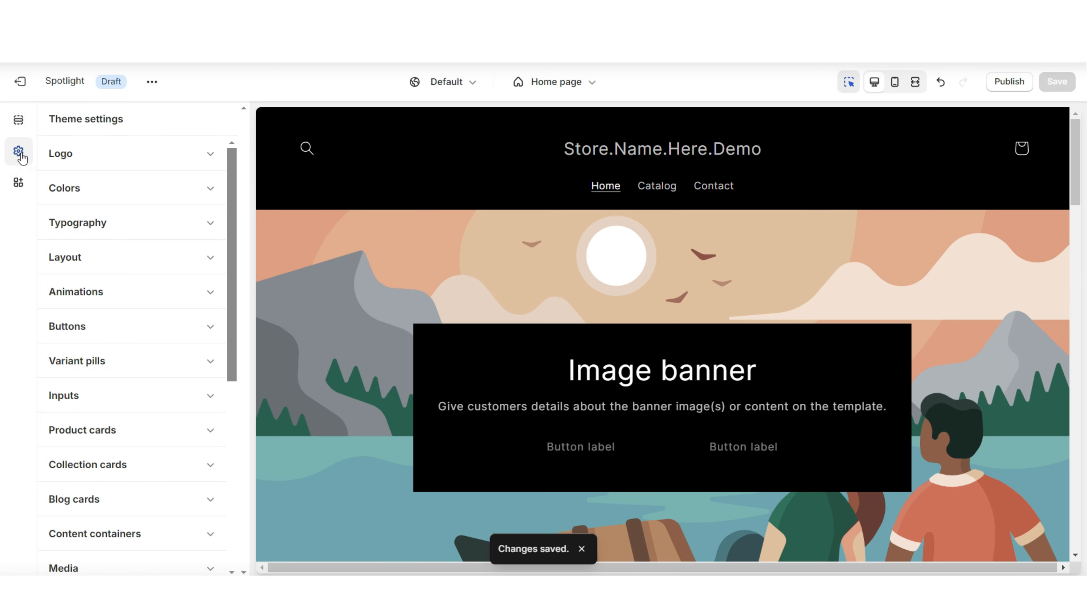
pyautogui.click(106, 155)
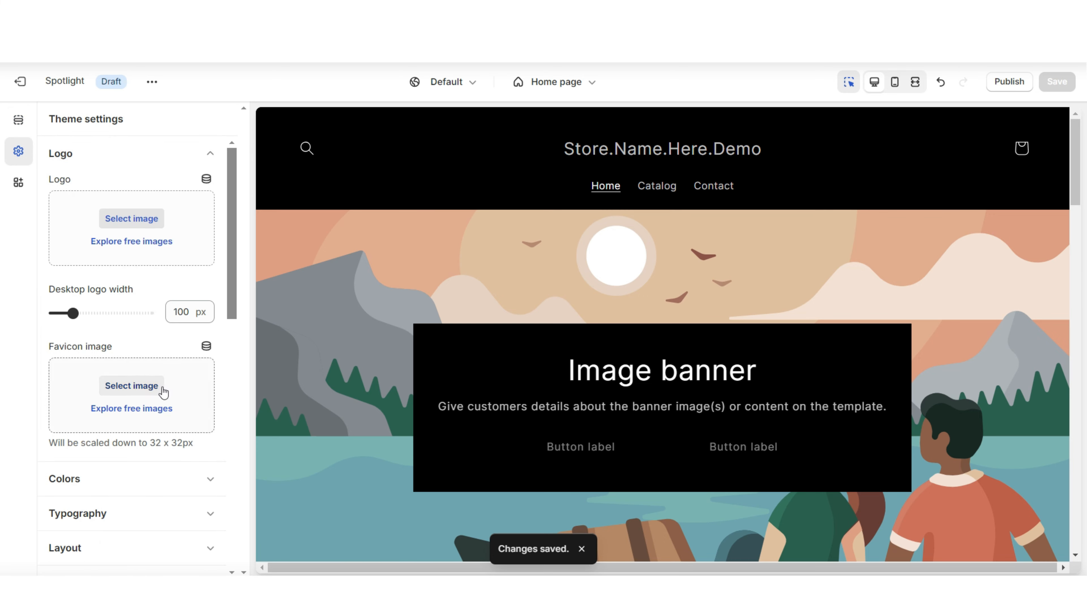
pyautogui.click(140, 220)
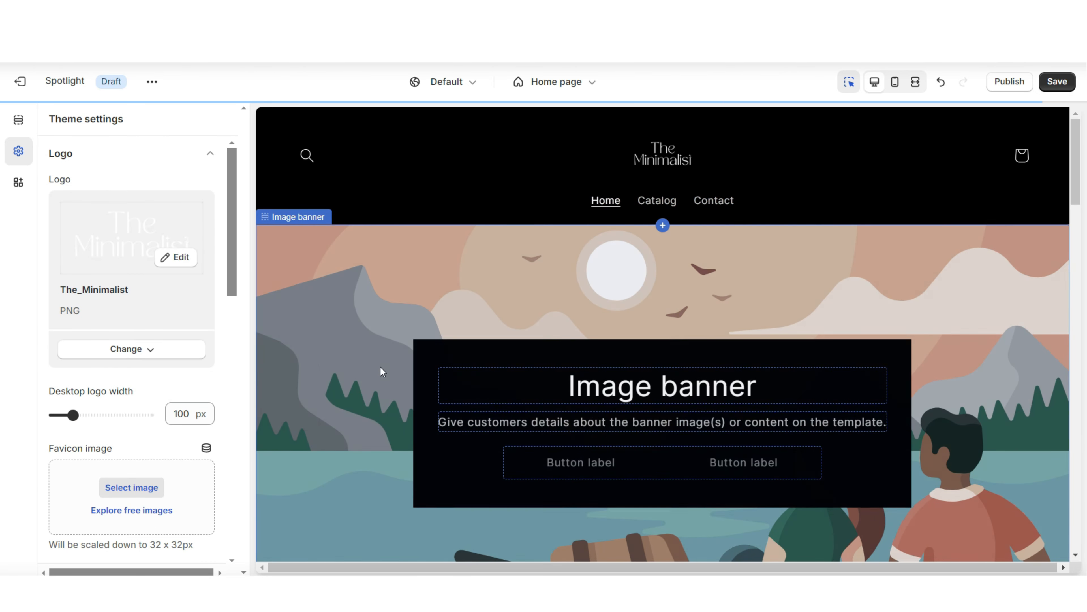
pyautogui.moveTo(73, 415); pyautogui.dragTo(100, 414)
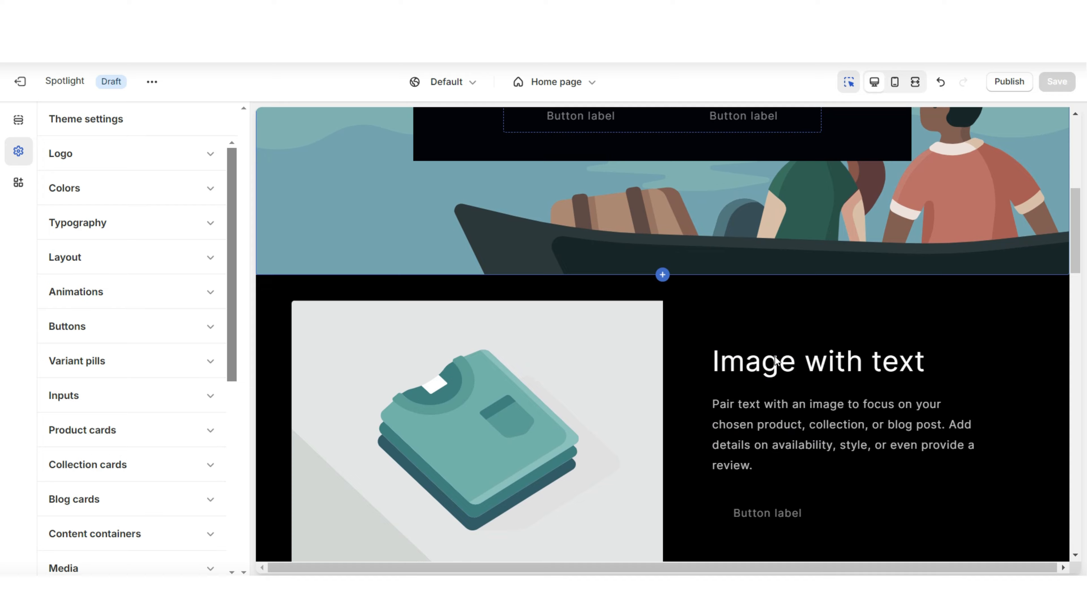
# Step: Set the Collection list section's number of columns on desktop to 4
pyautogui.scroll(-5, 513, 312)
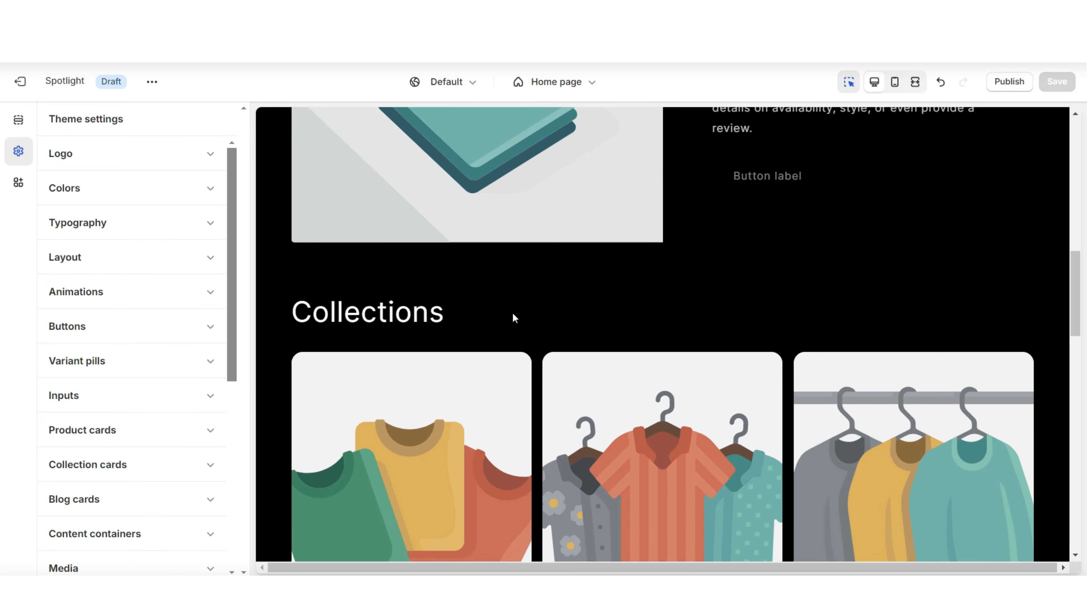
pyautogui.click(512, 311)
pyautogui.scroll(-2, 503, 297)
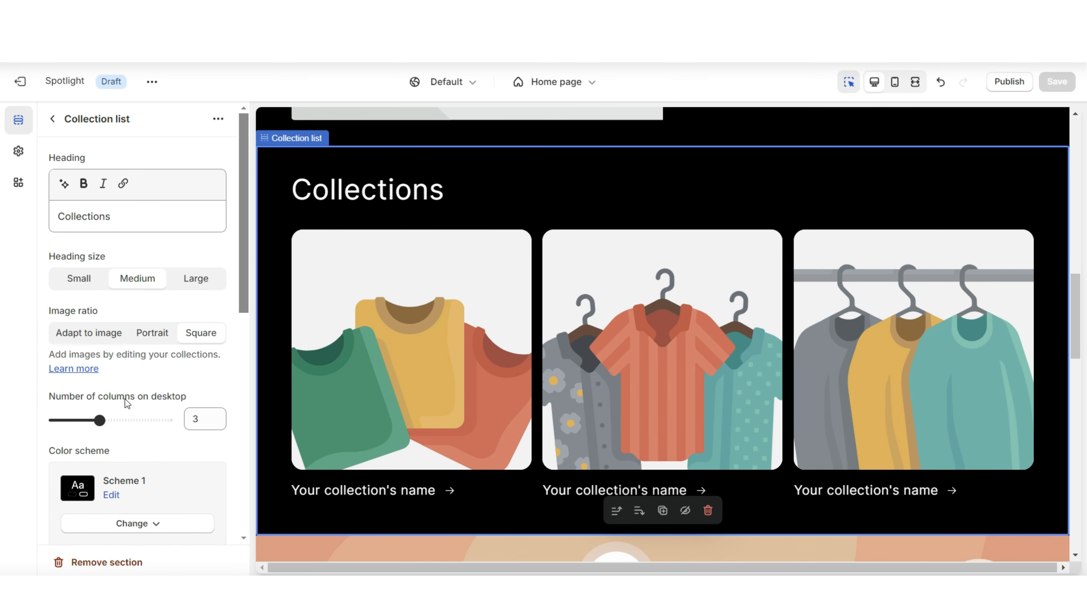
pyautogui.moveTo(103, 420); pyautogui.dragTo(162, 430)
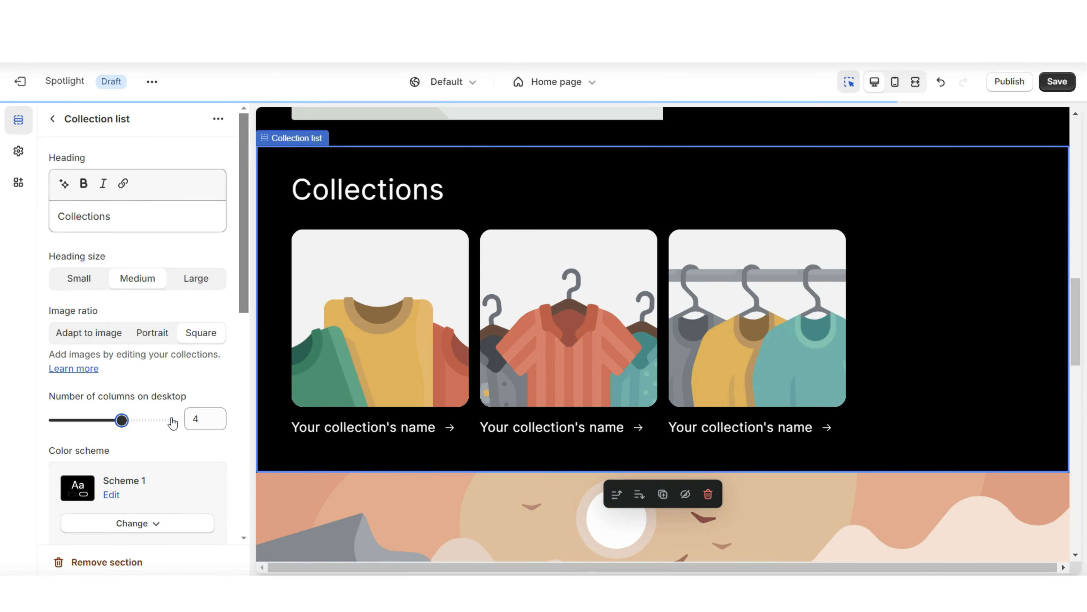
pyautogui.click(750, 399)
pyautogui.click(758, 472)
# Step: In the mobile preview, set the Collection list to 2 columns with swipe enabled on mobile and page through its collections
pyautogui.click(895, 82)
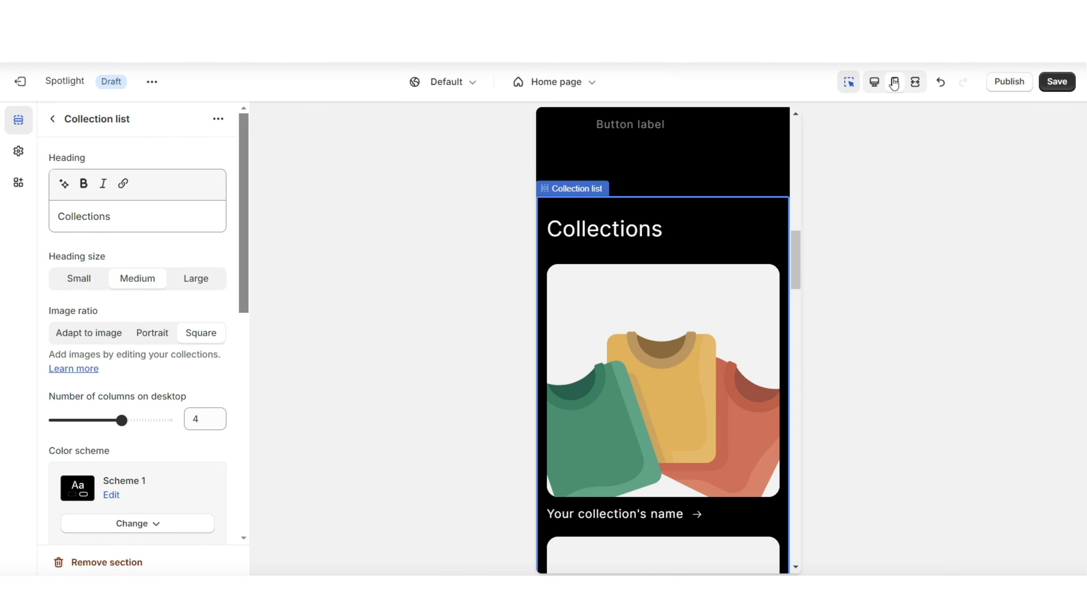
pyautogui.scroll(-8, 797, 235)
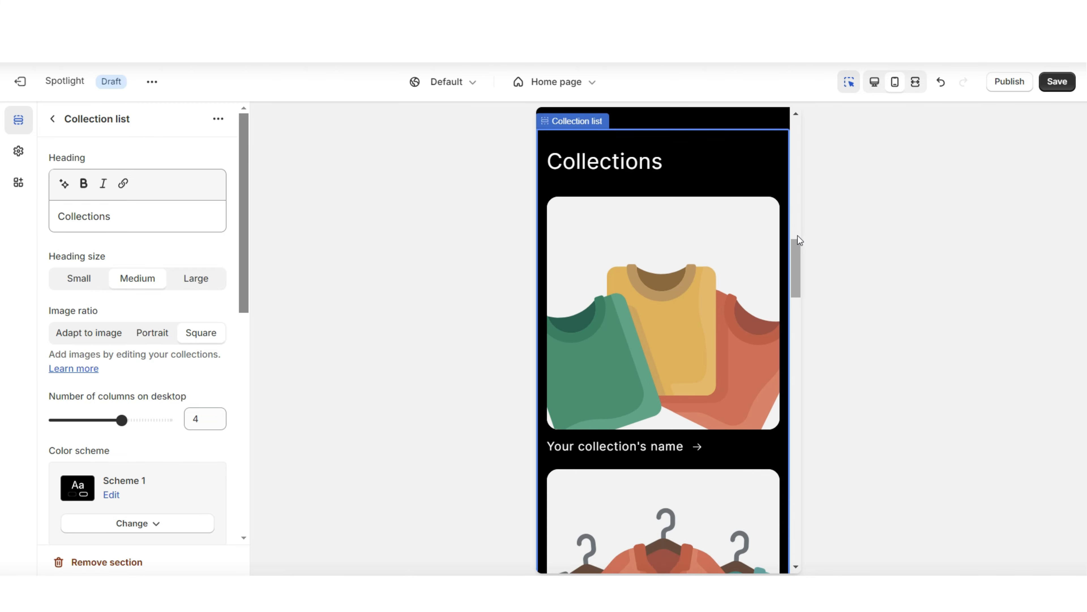
pyautogui.scroll(7, 797, 235)
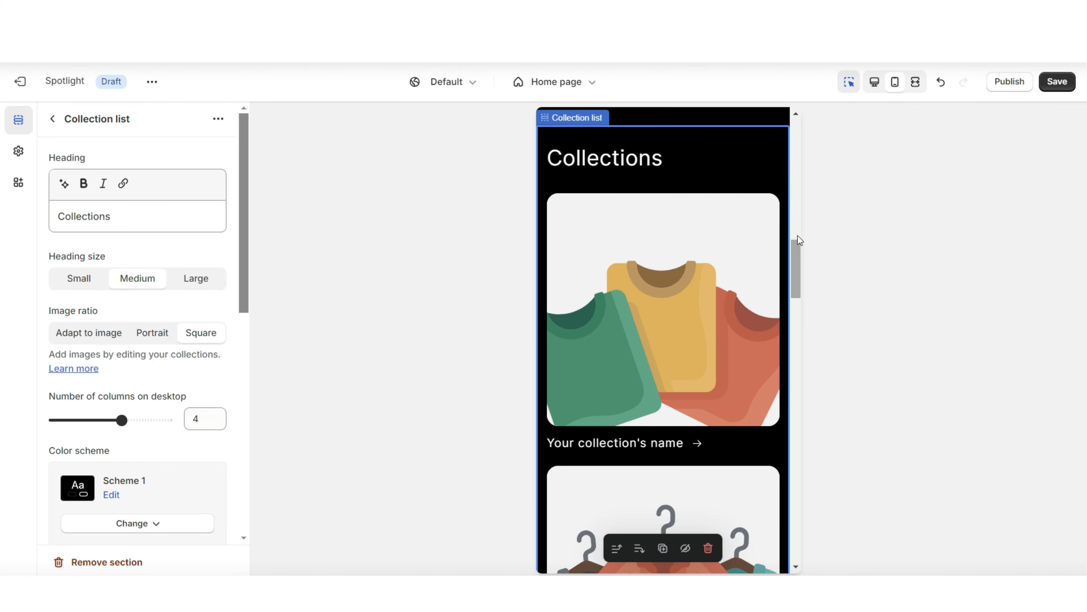
pyautogui.scroll(-10, 101, 221)
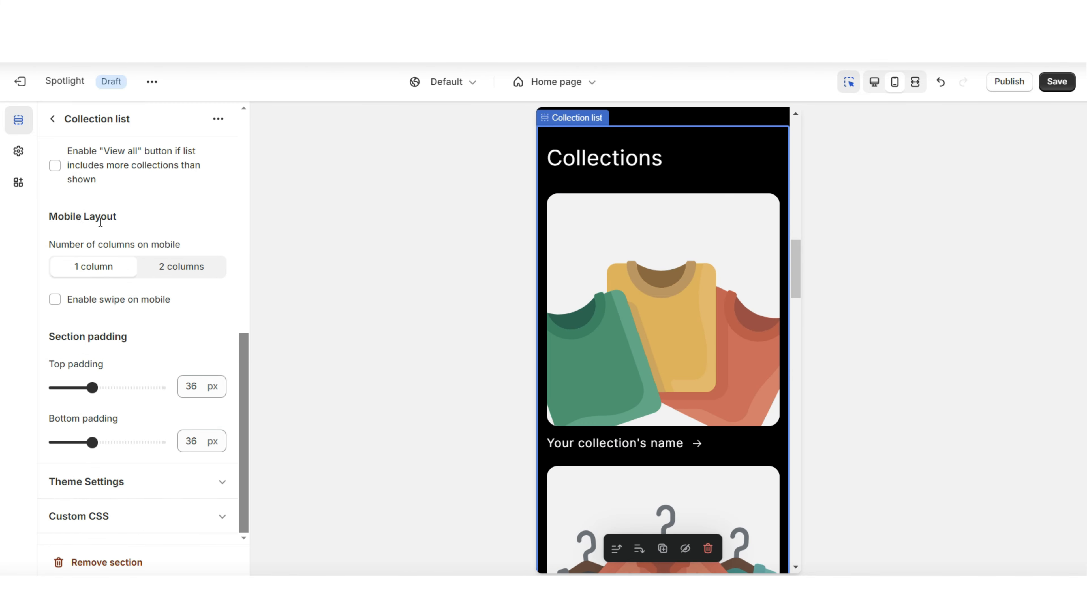
pyautogui.click(170, 267)
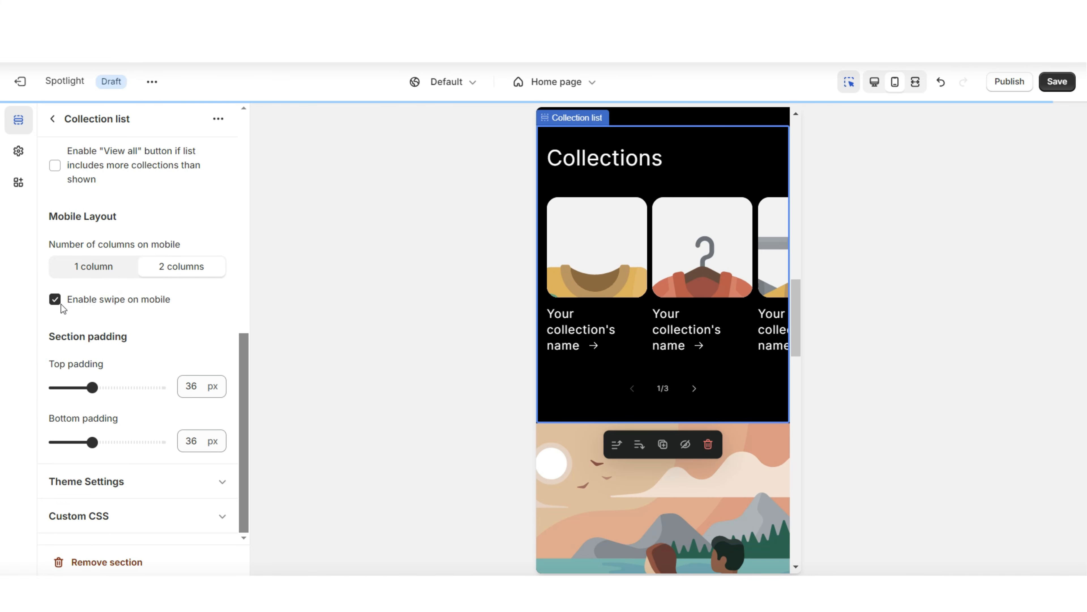
pyautogui.click(693, 460)
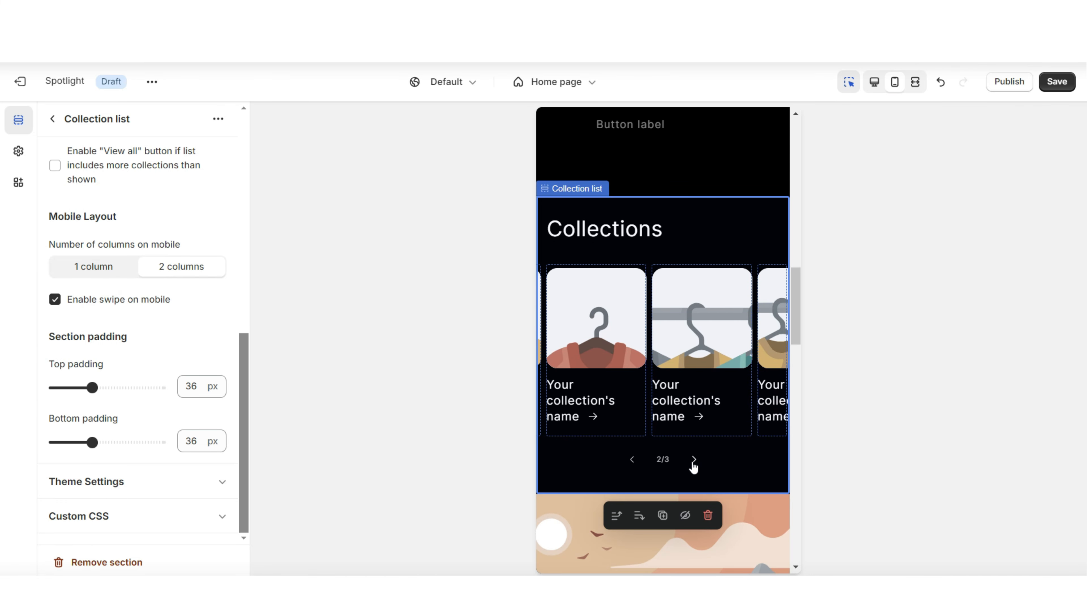
pyautogui.click(693, 460)
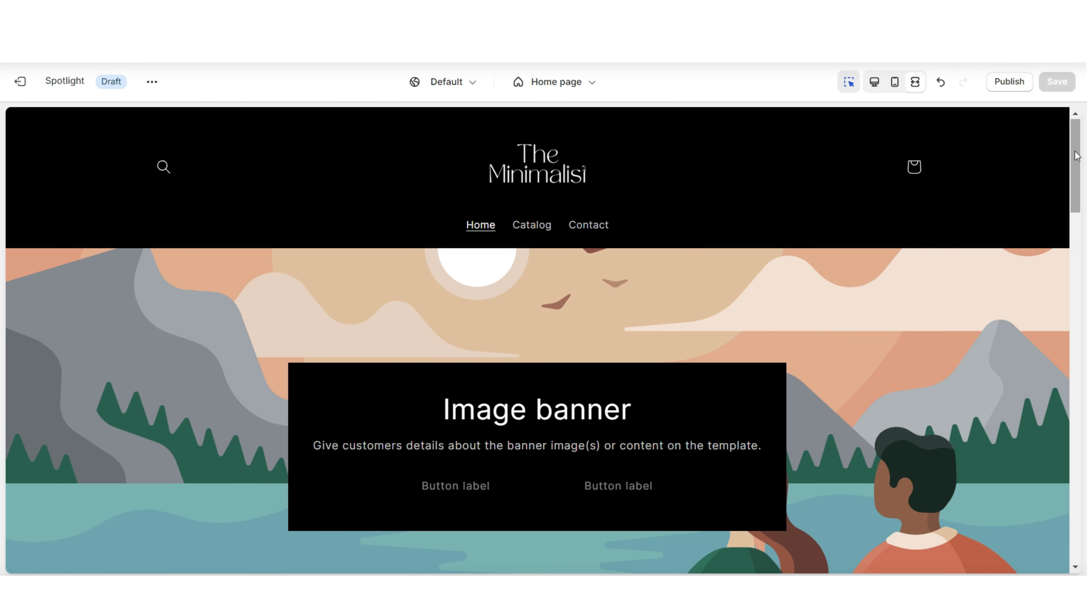
pyautogui.scroll(-5, 1077, 155)
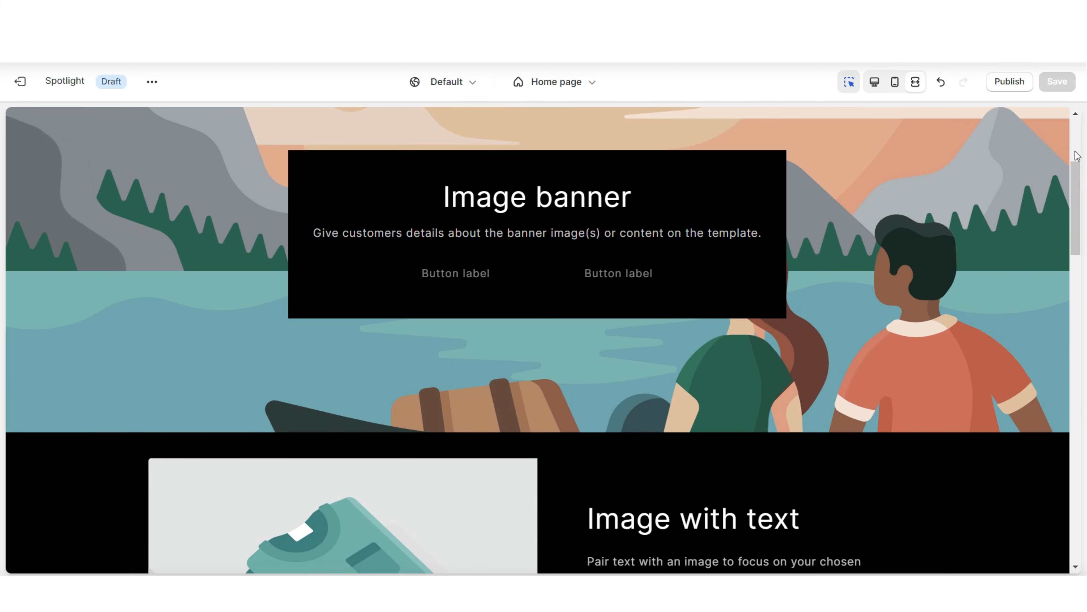
pyautogui.scroll(-6, 1077, 155)
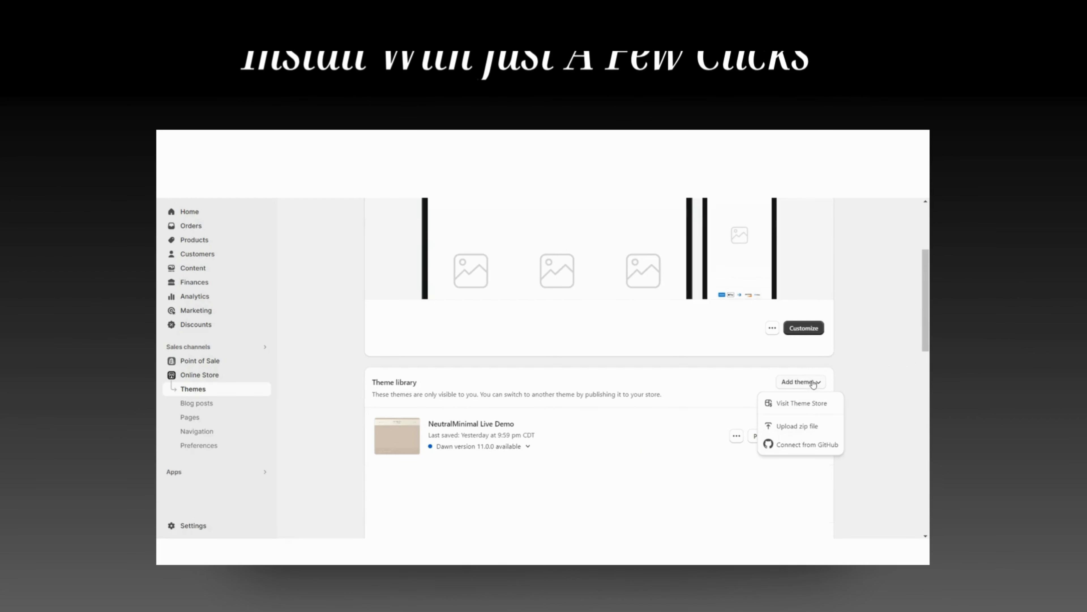
# Step: Select ShopifyThemeTemplate.zip for upload as a new theme in the store's theme library
pyautogui.click(797, 426)
pyautogui.click(541, 369)
pyautogui.click(380, 239)
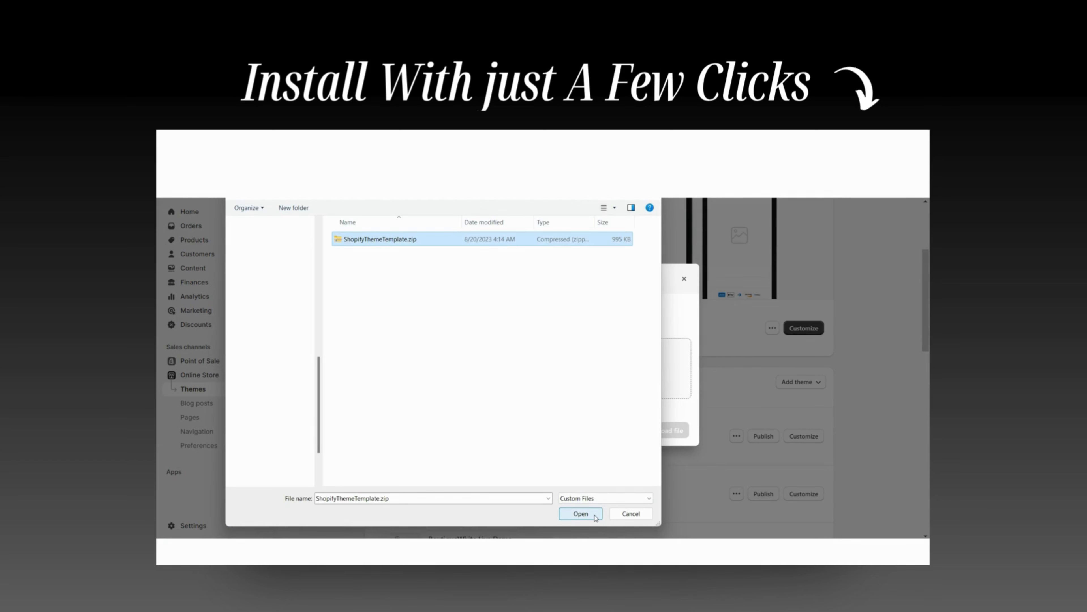
pyautogui.click(594, 515)
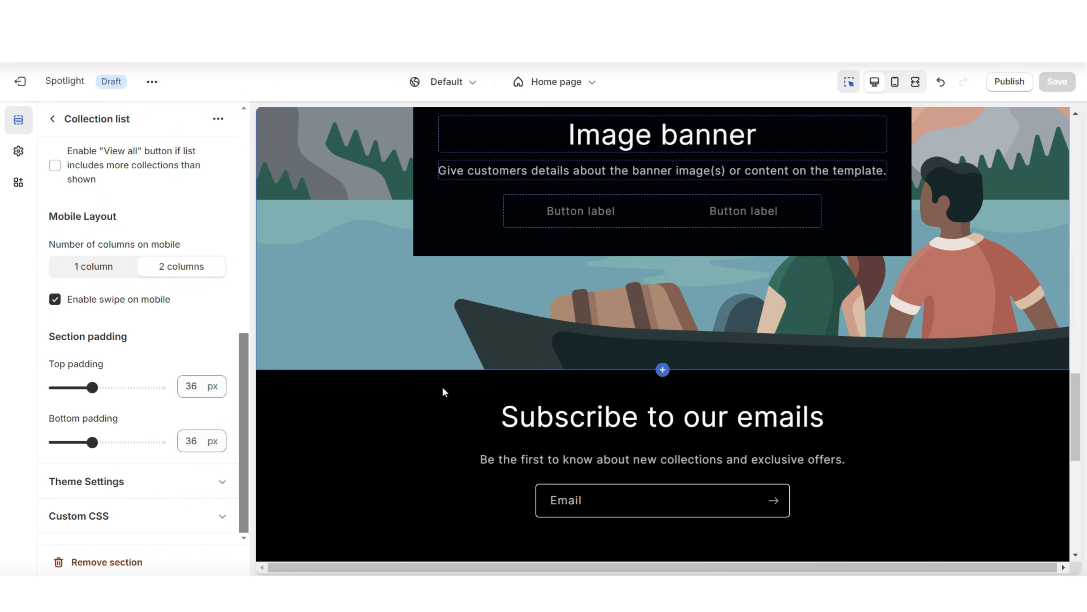
# Step: Change the Email signup section's color scheme to Scheme 3 and open the theme settings
pyautogui.click(306, 398)
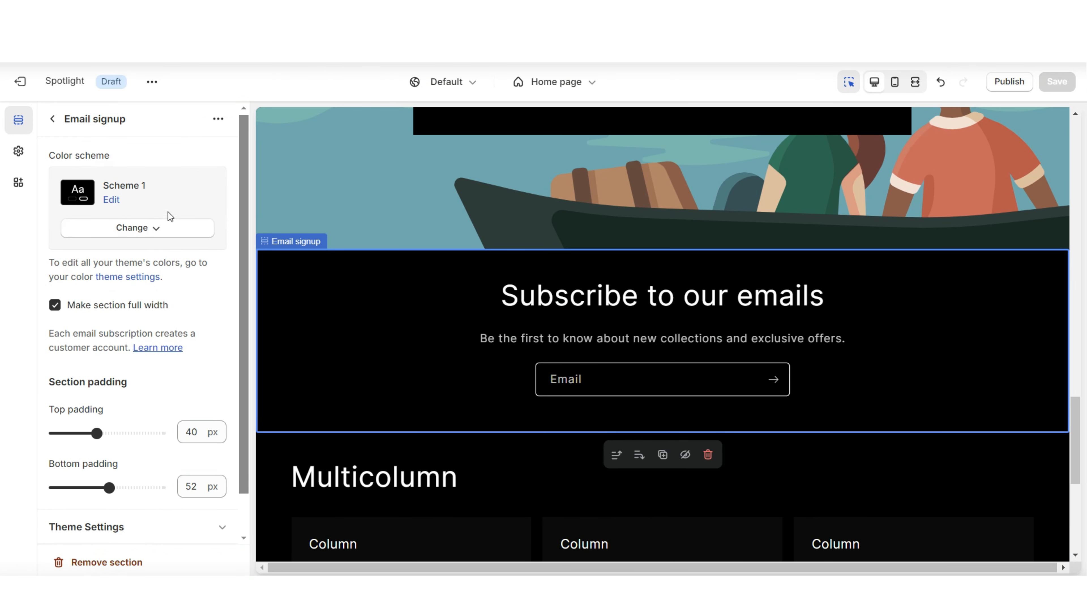
pyautogui.click(179, 236)
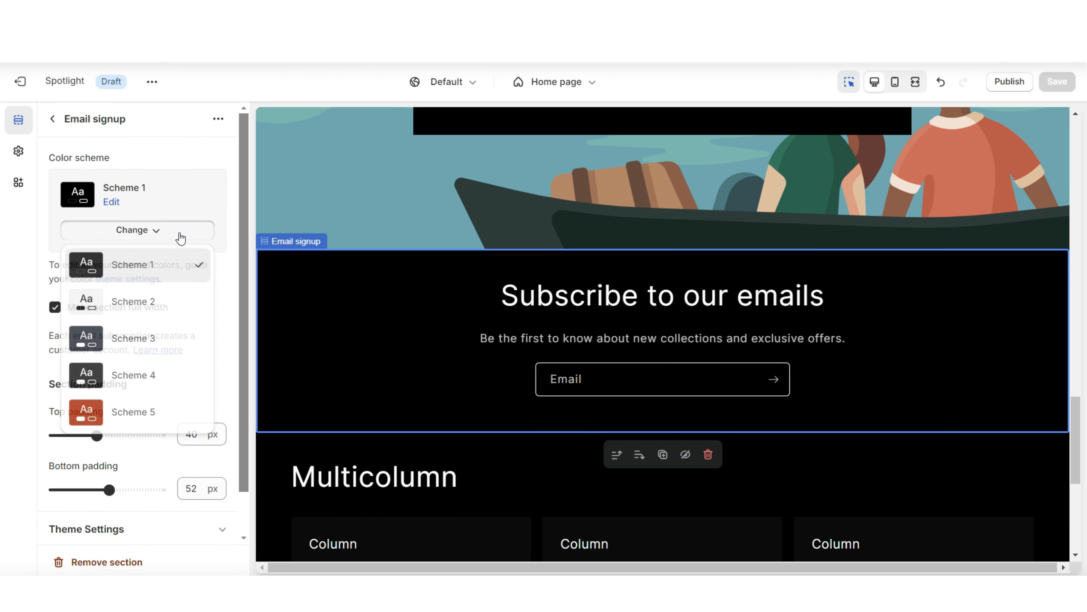
pyautogui.click(176, 342)
pyautogui.click(18, 151)
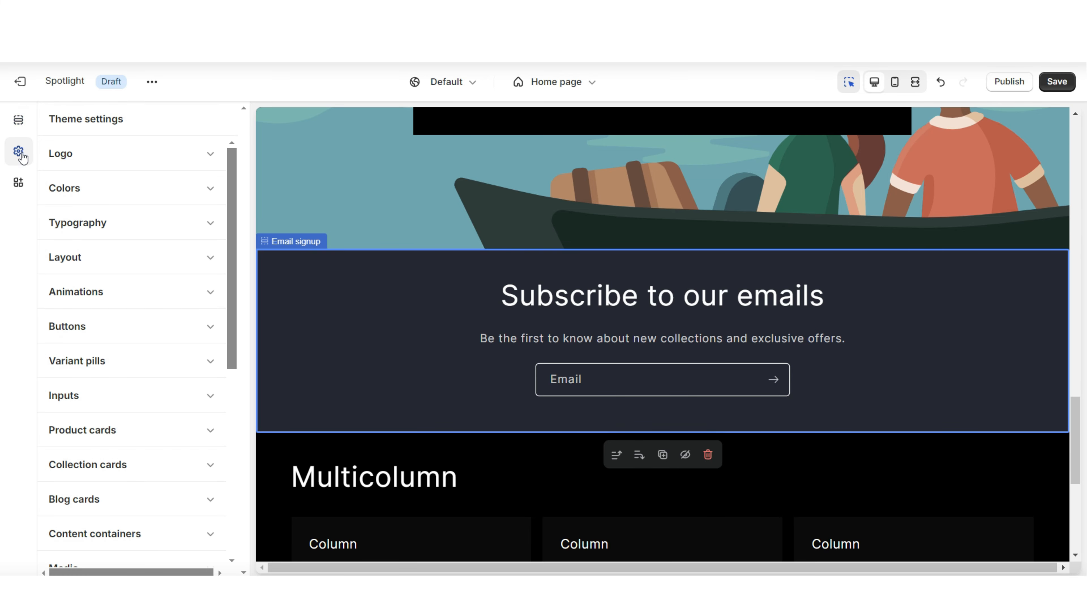
# Step: Open Scheme 3 in the theme's color settings and change its background to a dark neutral gray
pyautogui.click(87, 191)
pyautogui.click(90, 351)
pyautogui.click(65, 267)
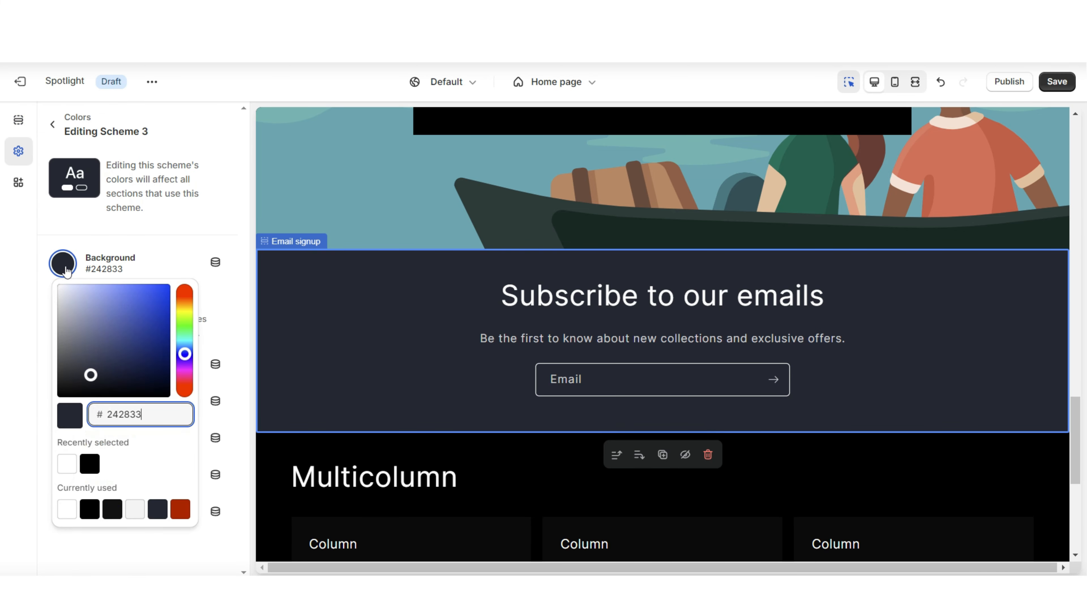
pyautogui.moveTo(63, 387); pyautogui.dragTo(56, 385)
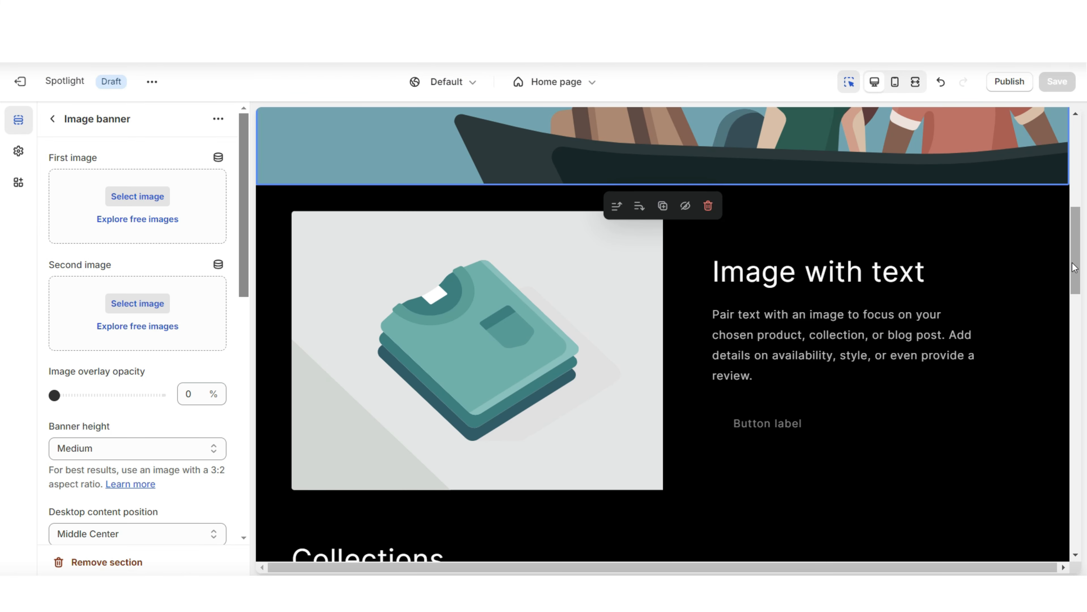
# Step: Use the black vase and candle image as the top Image banner's first image and hide its container on desktop
pyautogui.scroll(3, 1072, 263)
pyautogui.scroll(5, 1072, 263)
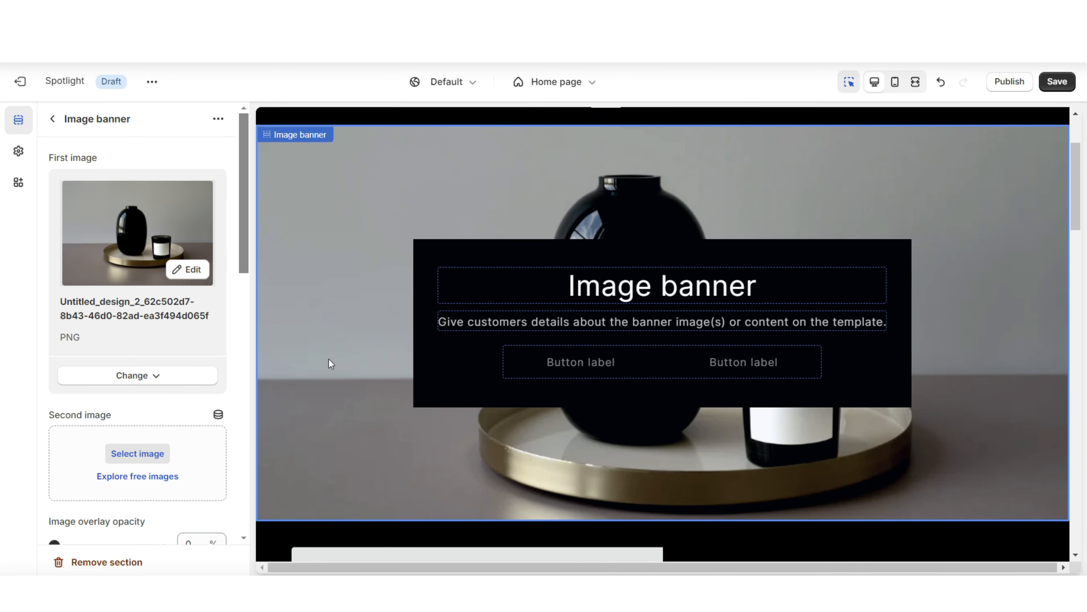
pyautogui.scroll(-5, 146, 345)
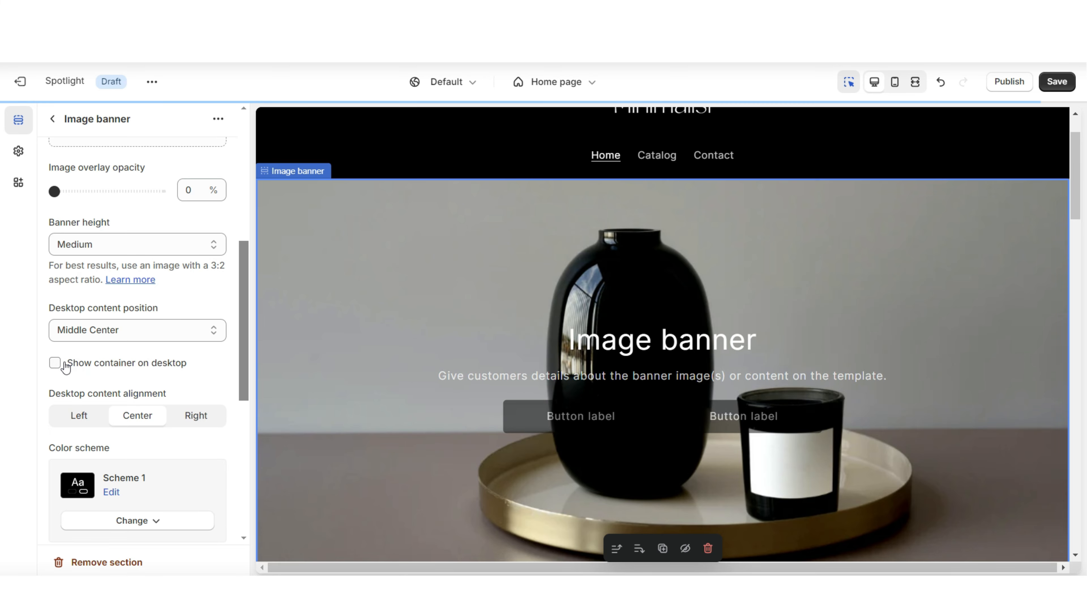
pyautogui.scroll(5, 156, 296)
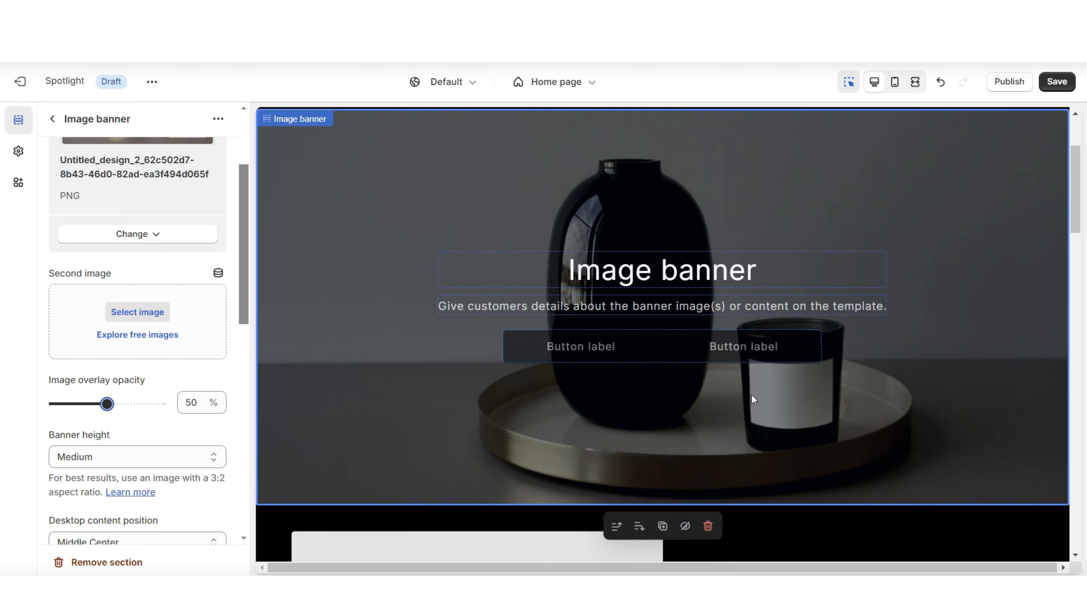
# Step: Try the Small and Large heights on the top Image banner and set it back to Medium
pyautogui.click(79, 244)
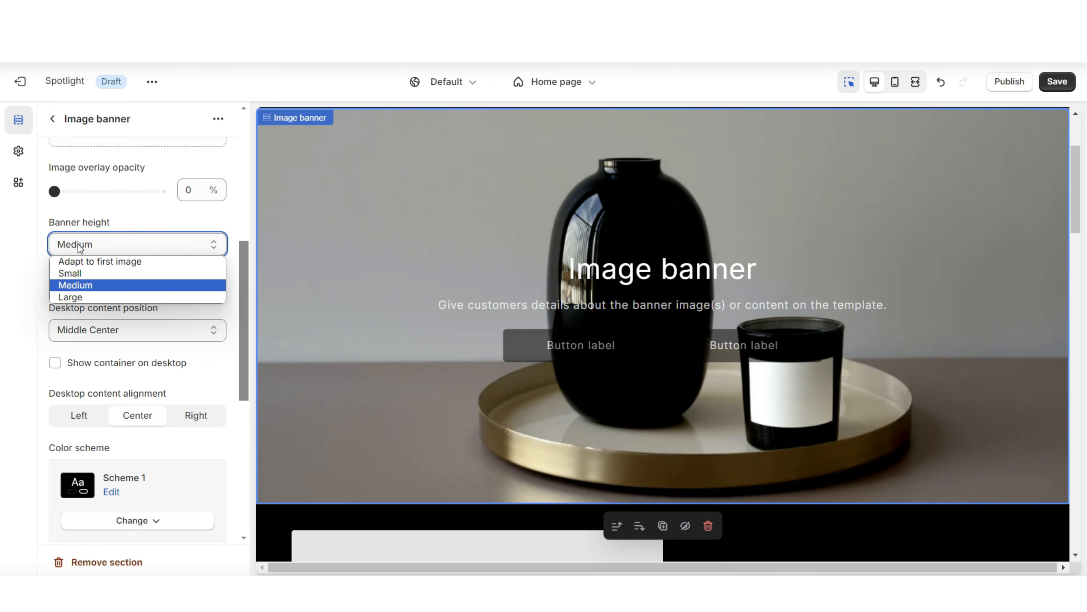
pyautogui.click(73, 273)
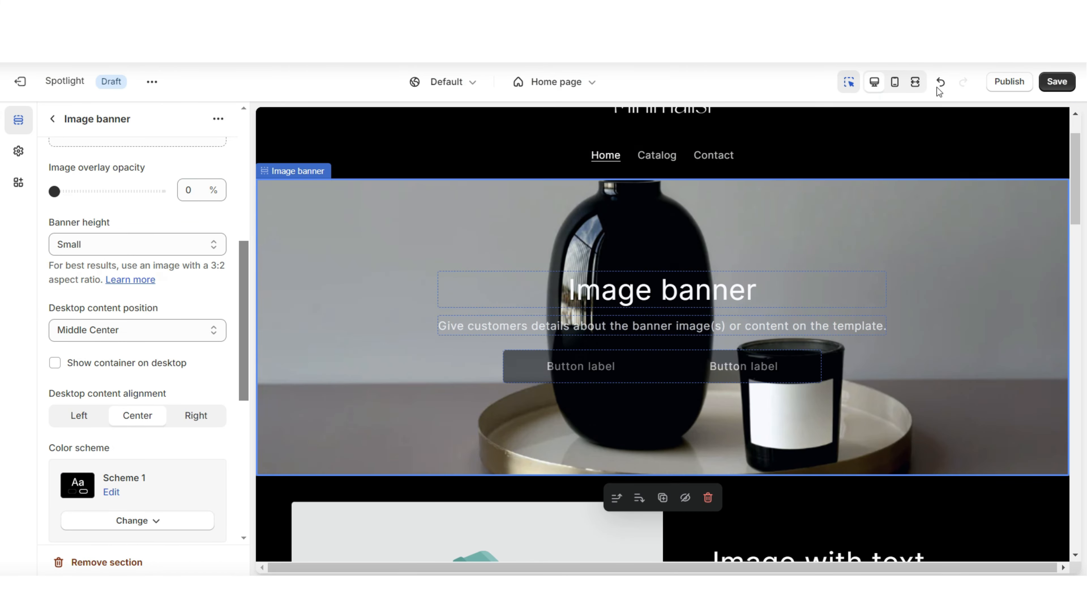
pyautogui.click(916, 82)
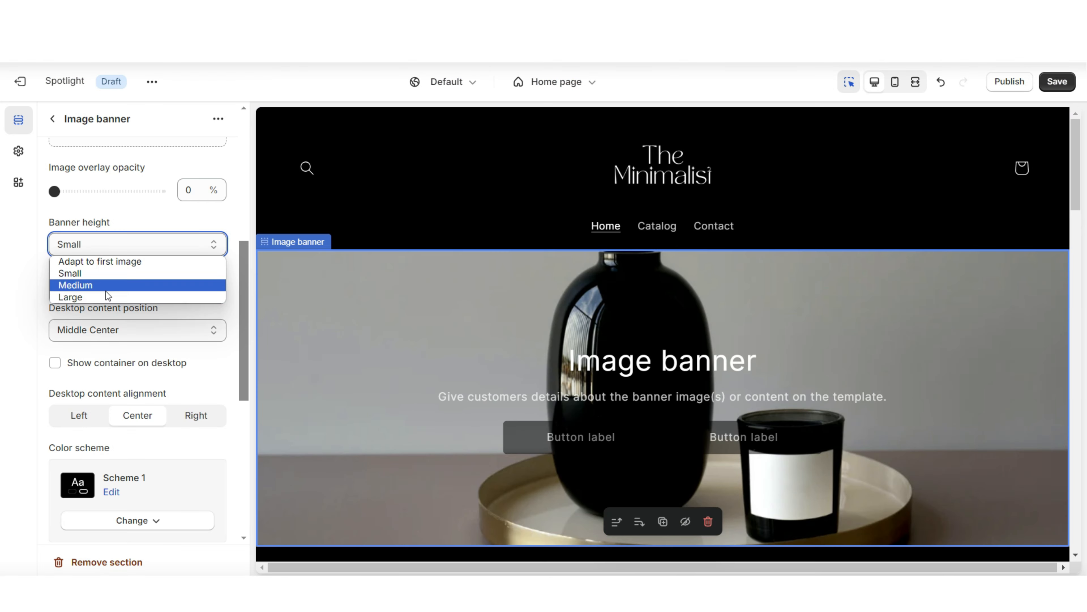
pyautogui.press('Escape')
pyautogui.click(105, 296)
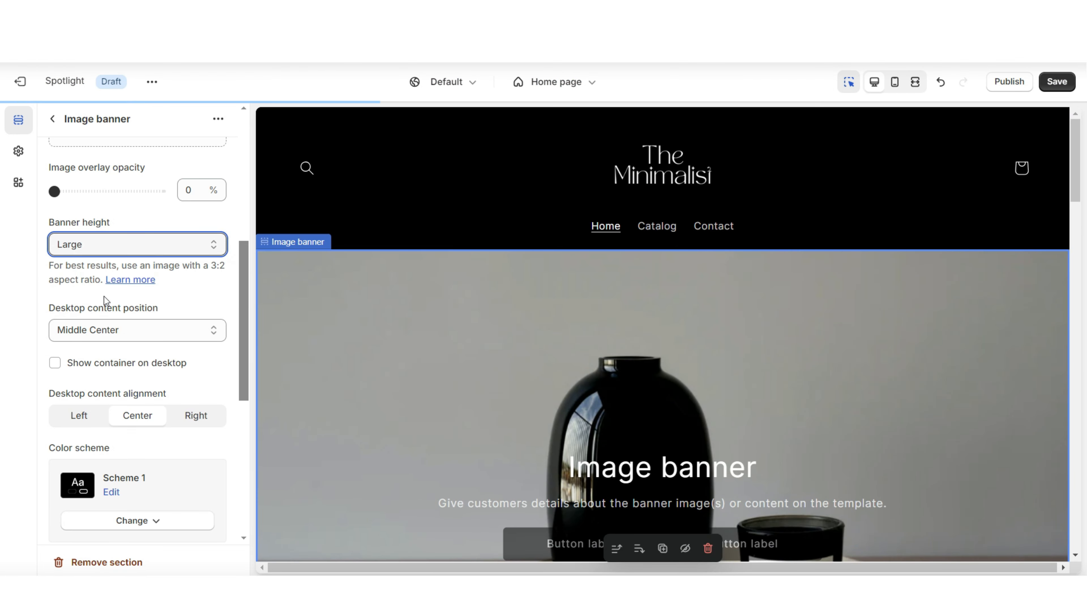
pyautogui.click(913, 91)
pyautogui.scroll(-5, 1034, 177)
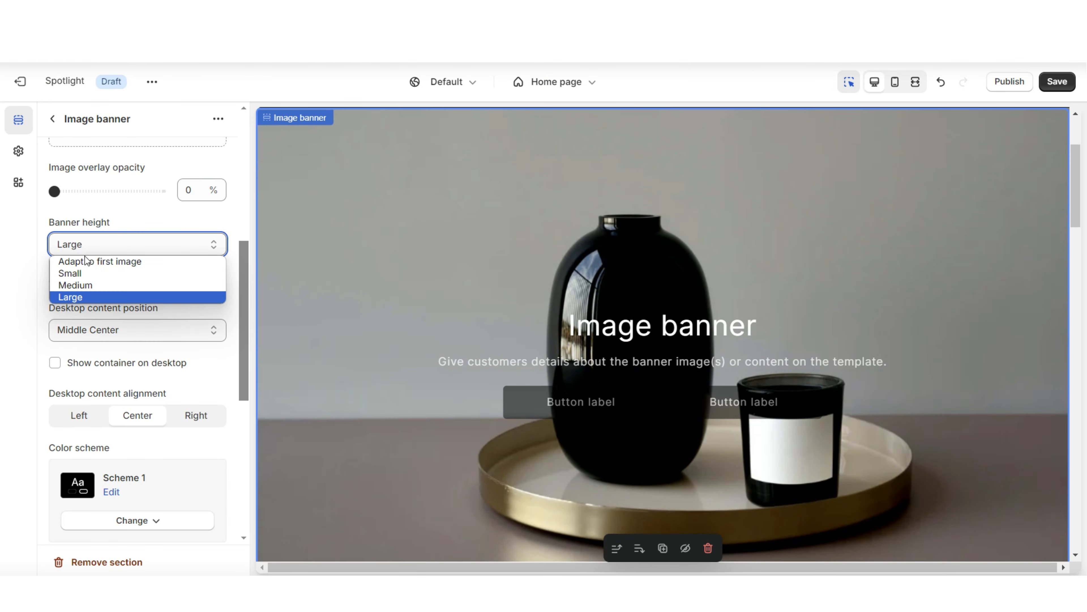
pyautogui.click(75, 285)
# Step: Change the banner's heading to "Spring Candles Coming Soon" and try the Small and Large heading sizes
pyautogui.click(686, 341)
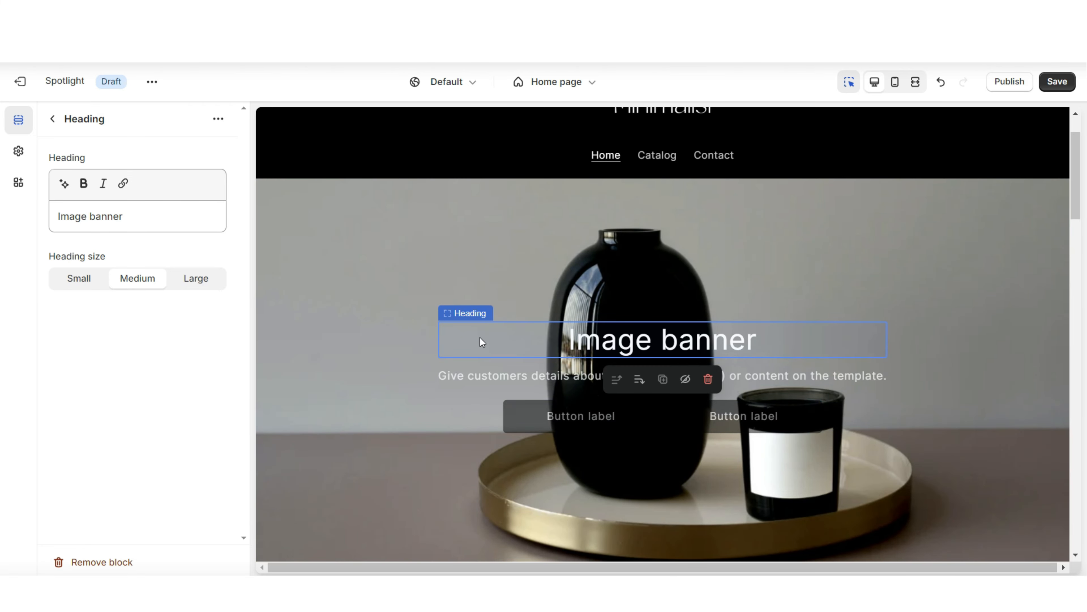
pyautogui.moveTo(59, 216); pyautogui.dragTo(171, 303)
pyautogui.write('Spring Candles Coming Soon')
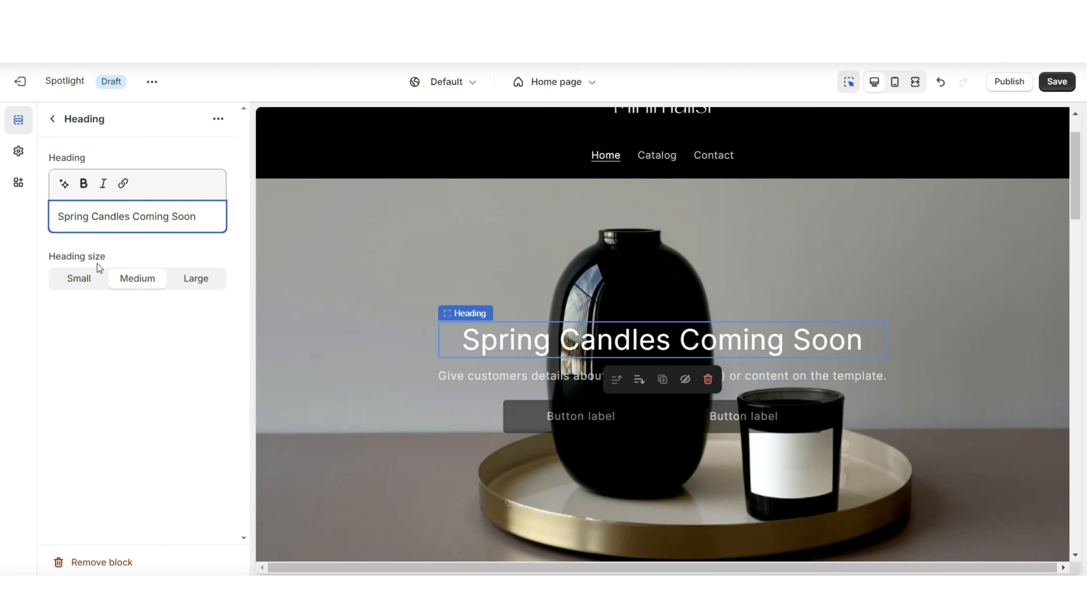
pyautogui.click(82, 284)
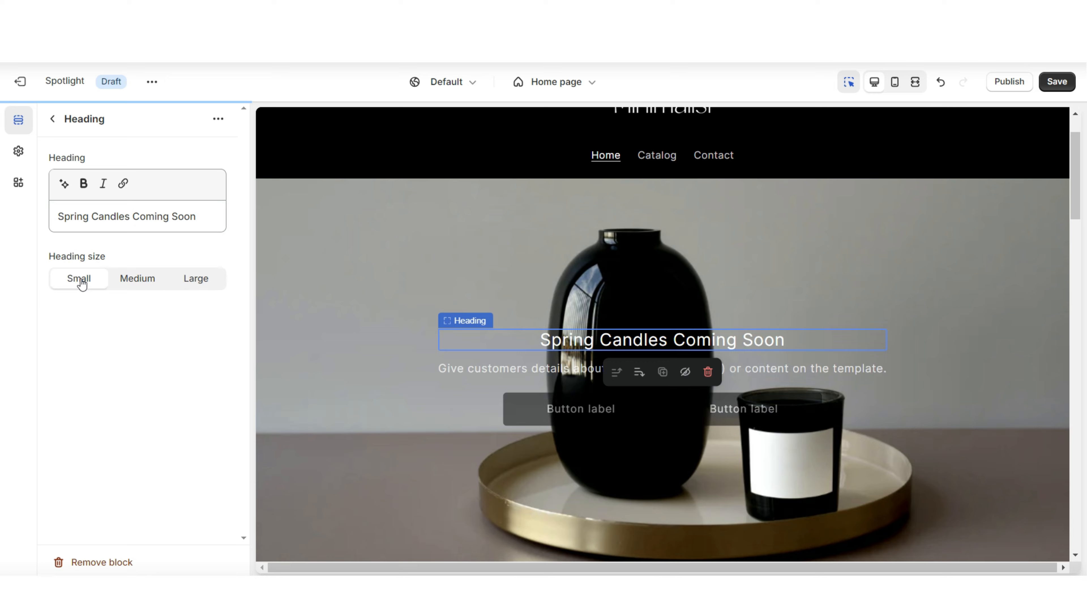
pyautogui.click(190, 282)
# Step: Replace the banner's description with "Introducing Our New Line Of Spring Themed Candles For Aromatherapy"
pyautogui.click(610, 379)
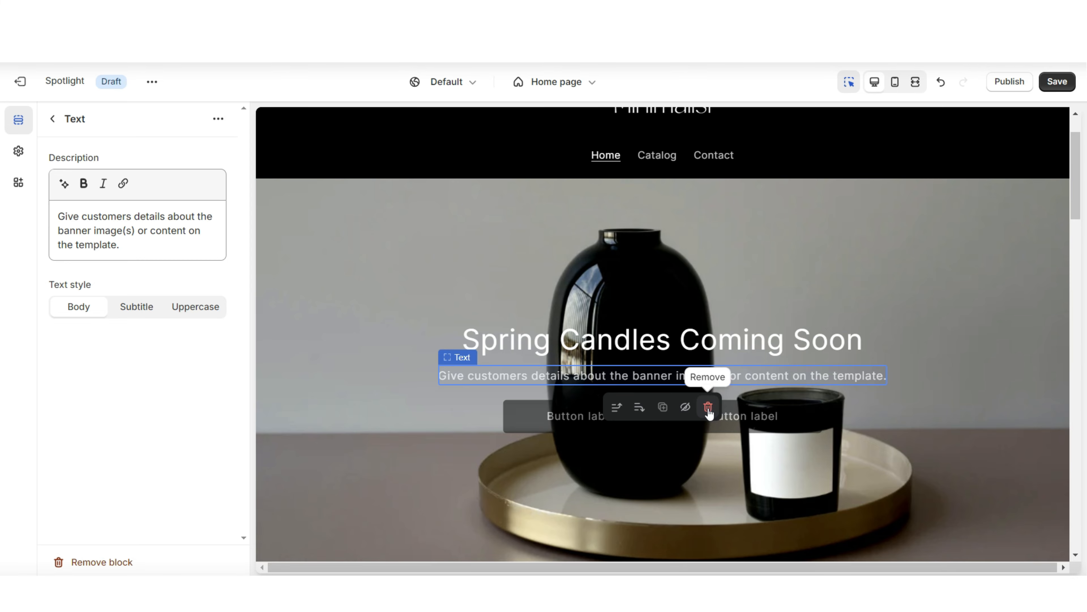
pyautogui.moveTo(58, 216); pyautogui.dragTo(170, 316)
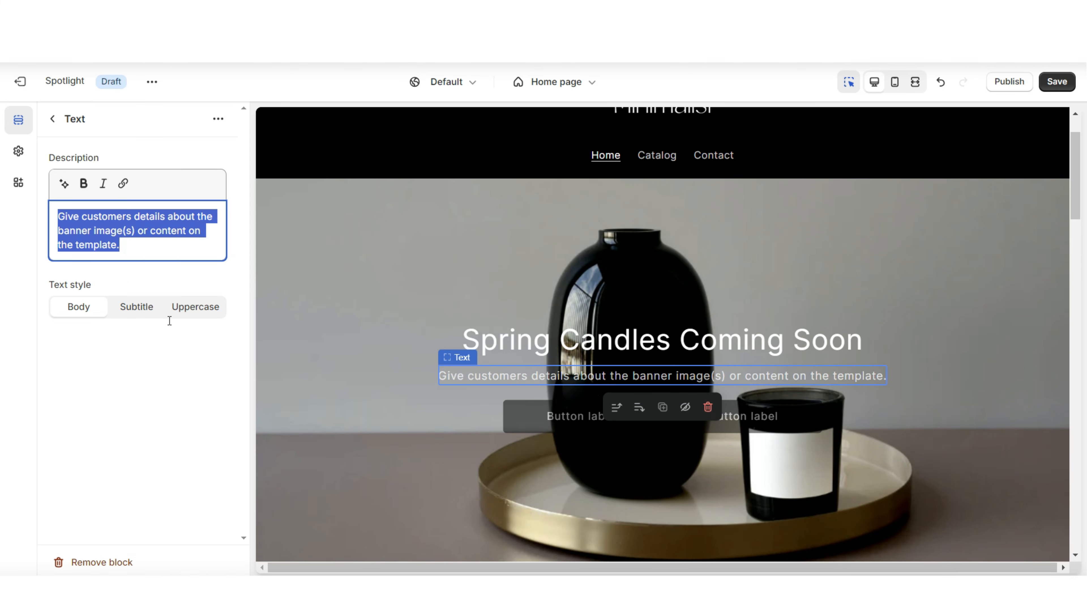
pyautogui.write('Introducing Our New Line Of Spring Themed Candles For Aromatherapy')
# Step: Clear the banner's second button label and set the first button's label to SHOP NOW
pyautogui.click(664, 421)
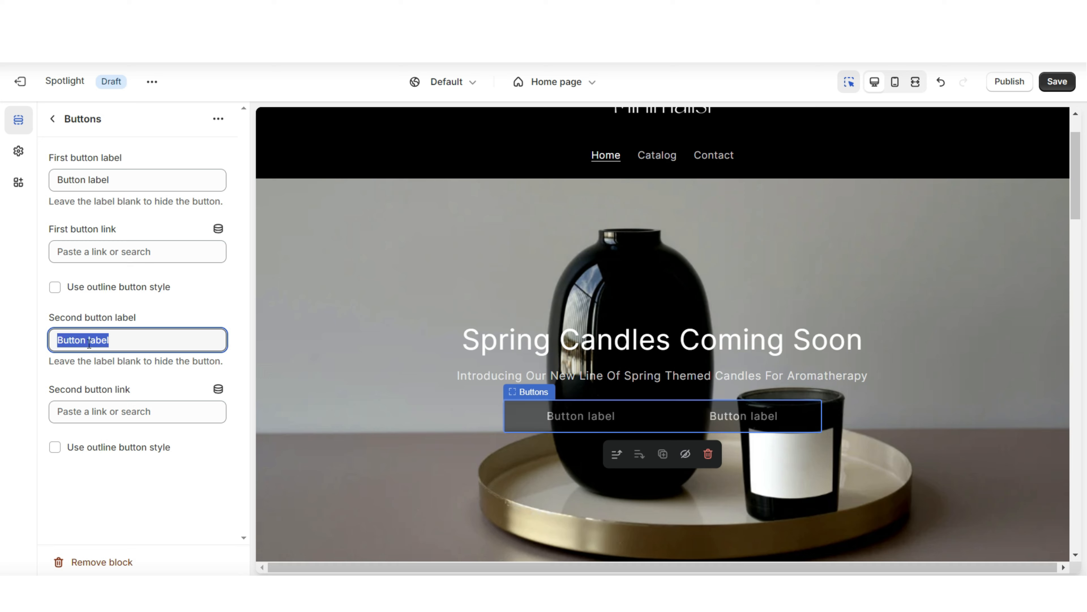
pyautogui.press('BackSpace')
pyautogui.click(140, 165)
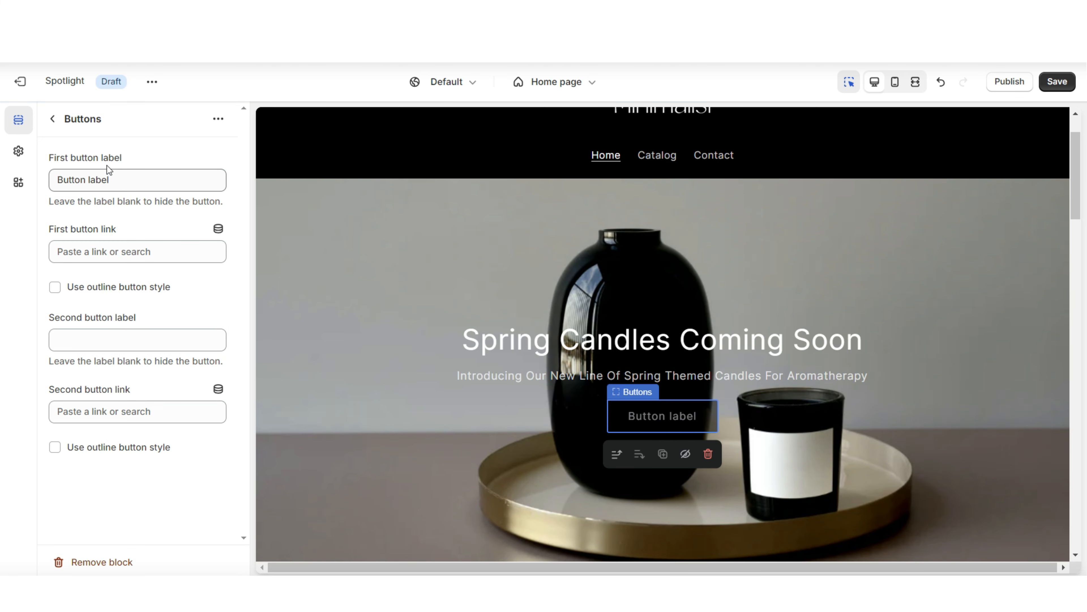
pyautogui.click(97, 181)
# Step: Link the SHOP NOW button to All collections and give it the outline button style
pyautogui.click(89, 249)
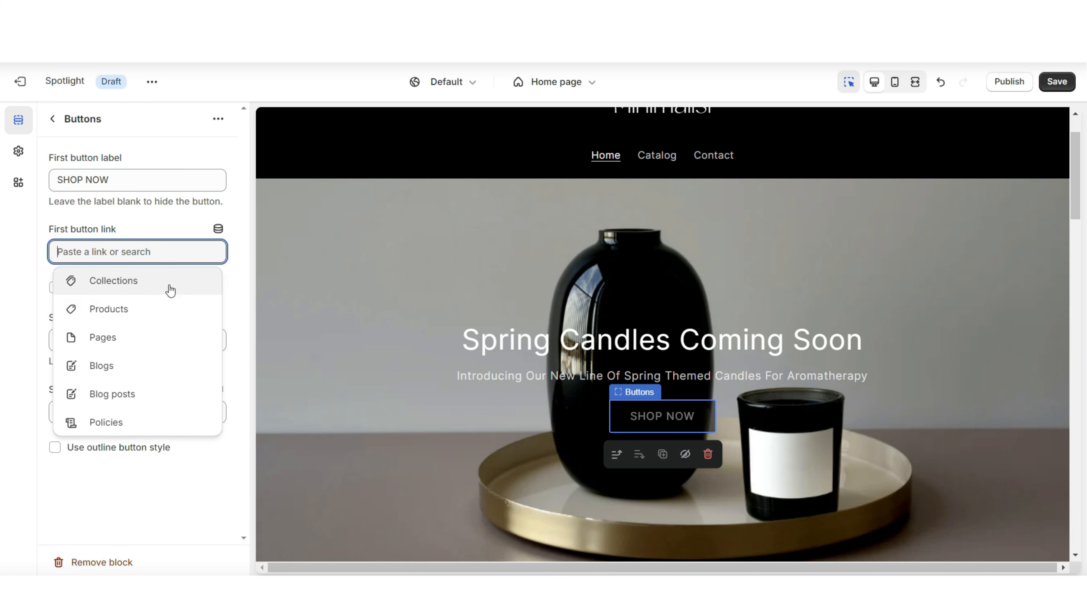
pyautogui.click(182, 284)
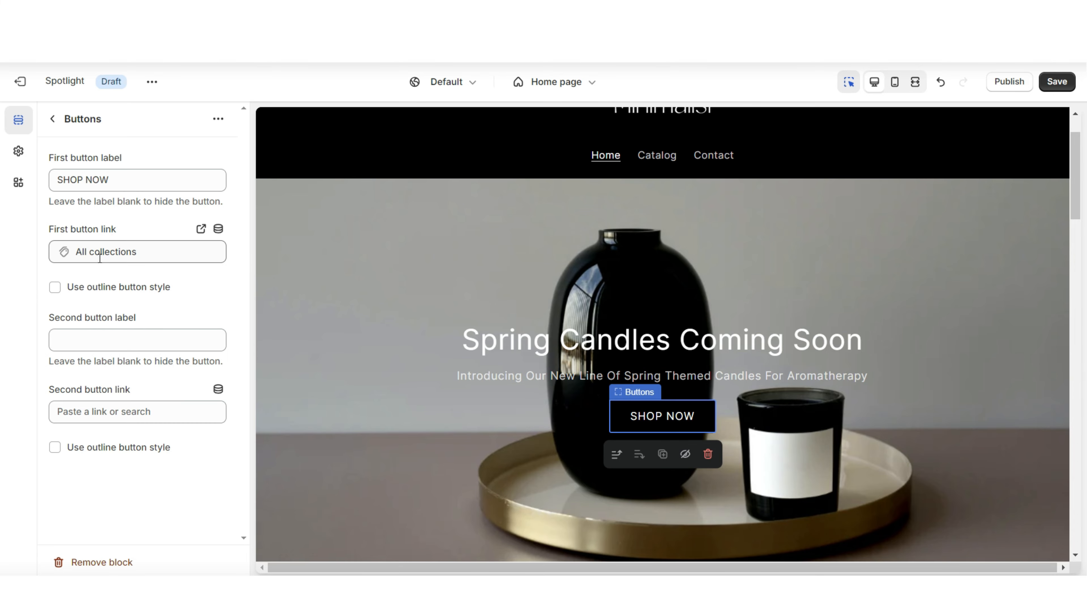
pyautogui.click(54, 290)
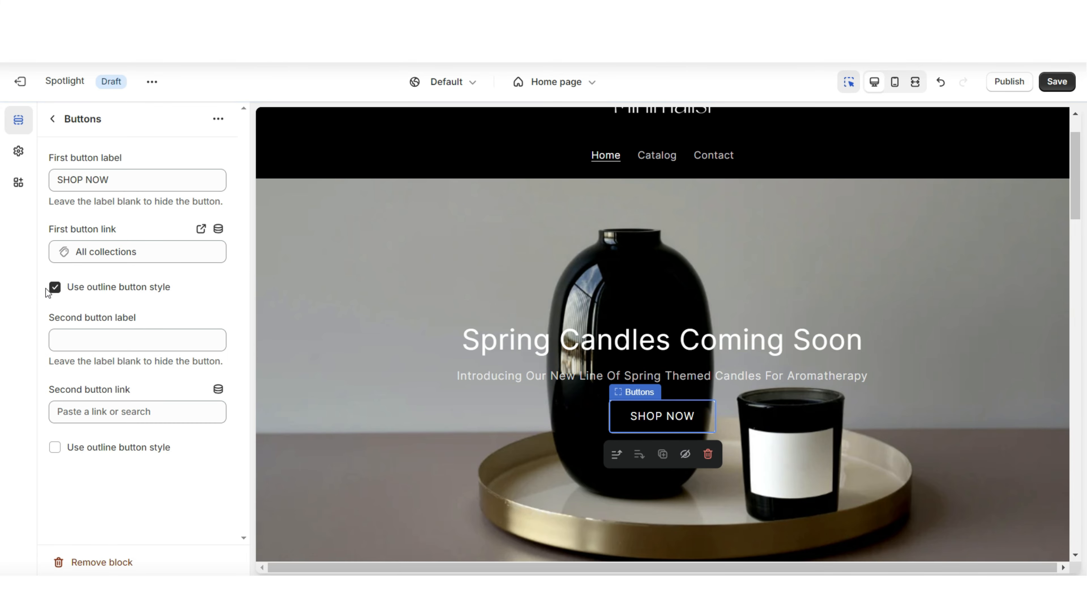
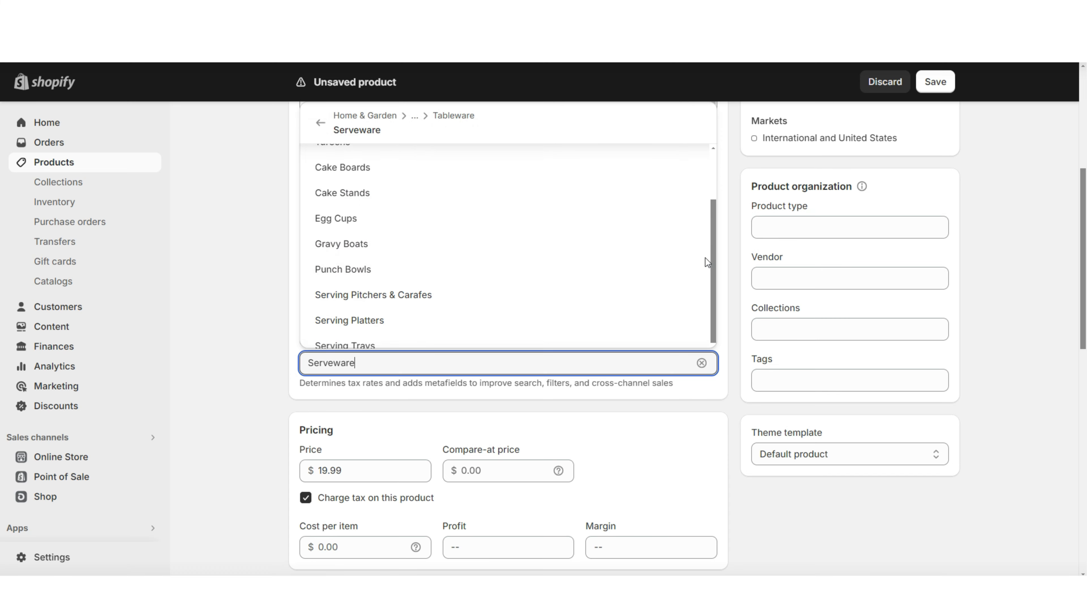
# Step: Choose Serveware as the new product's category and review its pricing, inventory, shipping and search engine listing
pyautogui.scroll(-1, 705, 258)
pyautogui.scroll(-5, 282, 400)
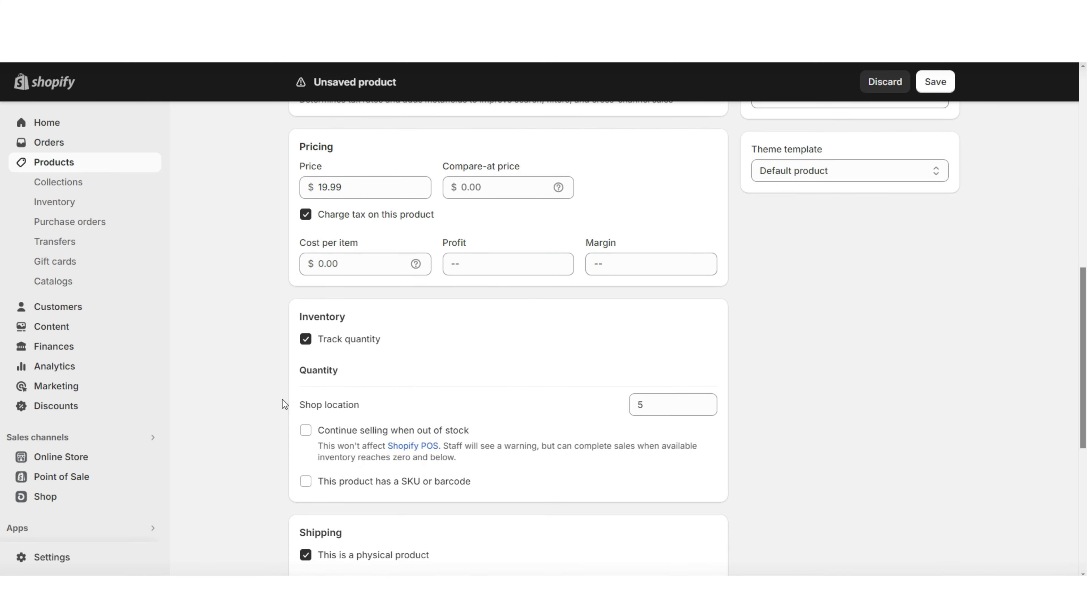
pyautogui.click(338, 187)
pyautogui.scroll(-3, 335, 208)
pyautogui.scroll(-3, 329, 214)
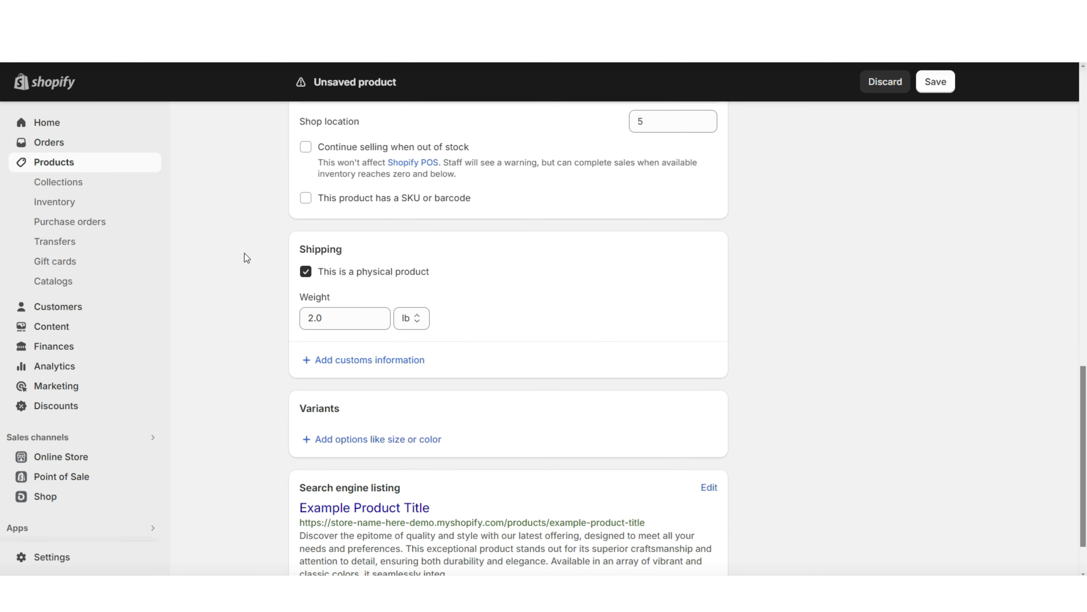
pyautogui.scroll(-2, 237, 356)
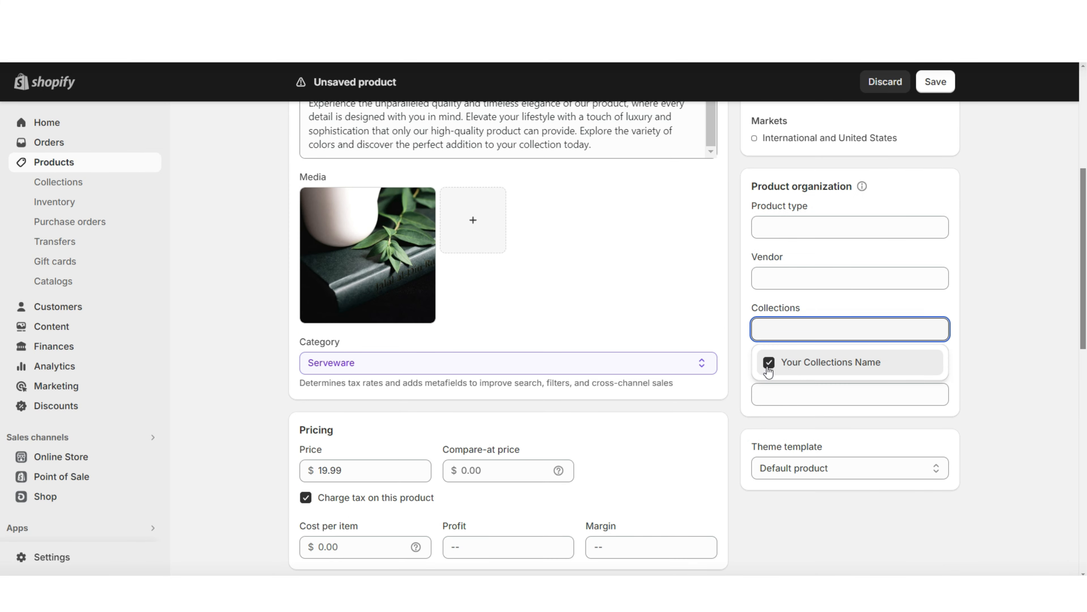
# Step: Assign the product to Your Collections Name, type home decor and tags table accessories, books and accent decor, and save it
pyautogui.click(741, 358)
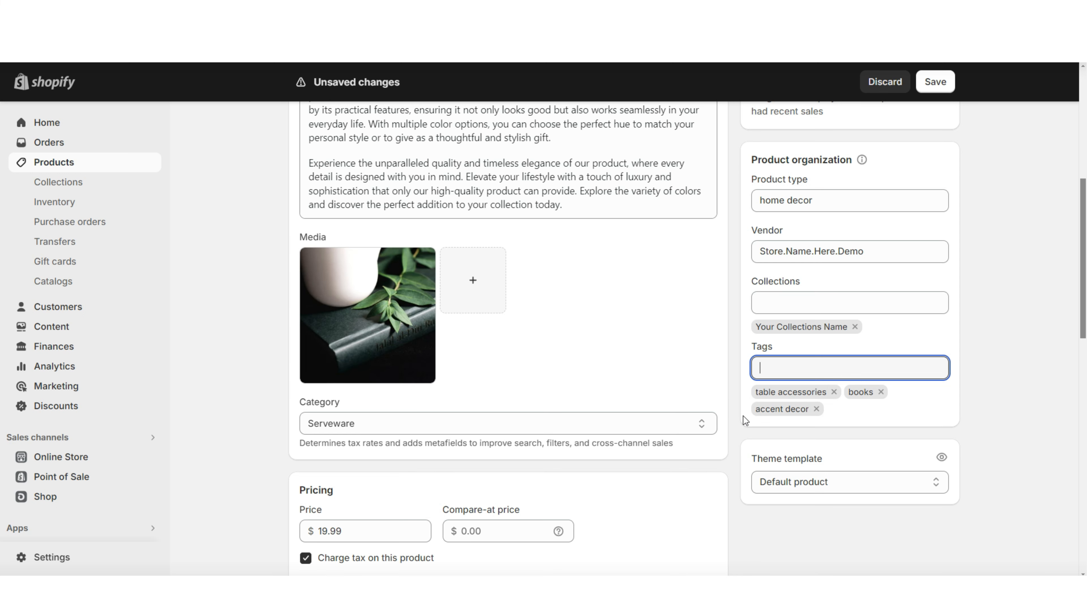
pyautogui.hotkey('ctrl', 's')
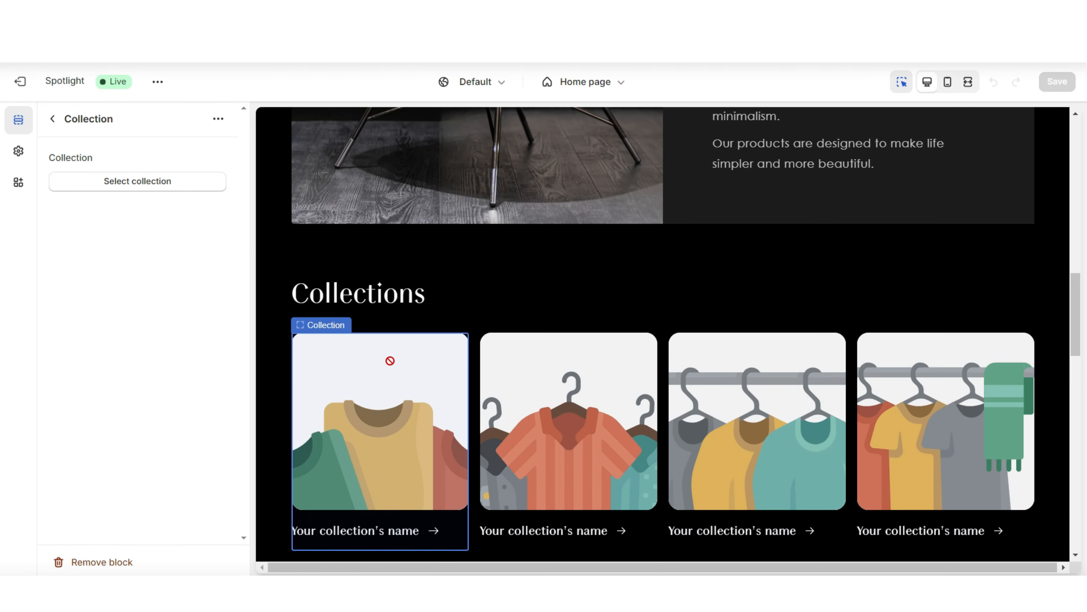
# Step: Assign the Your Collections Name collection to the first block of the home page's Collections section
pyautogui.click(159, 183)
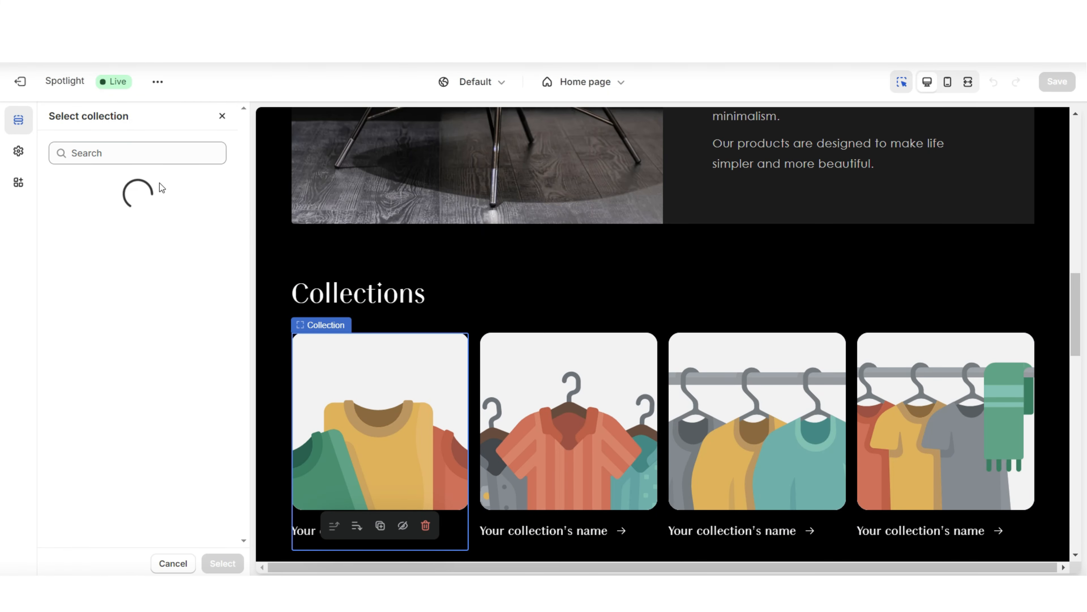
pyautogui.click(223, 232)
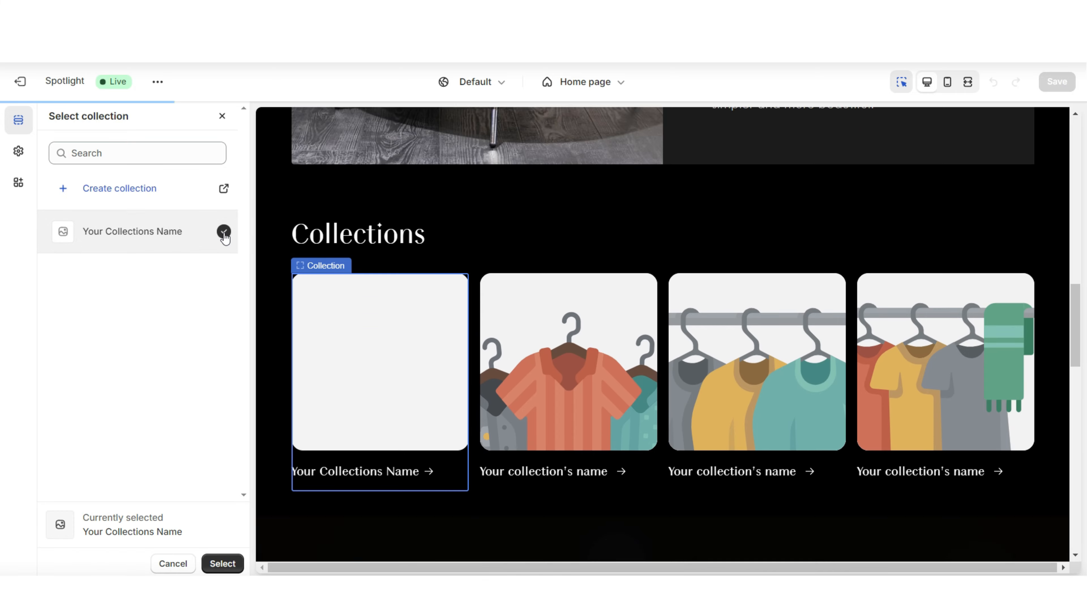
pyautogui.scroll(3, 282, 263)
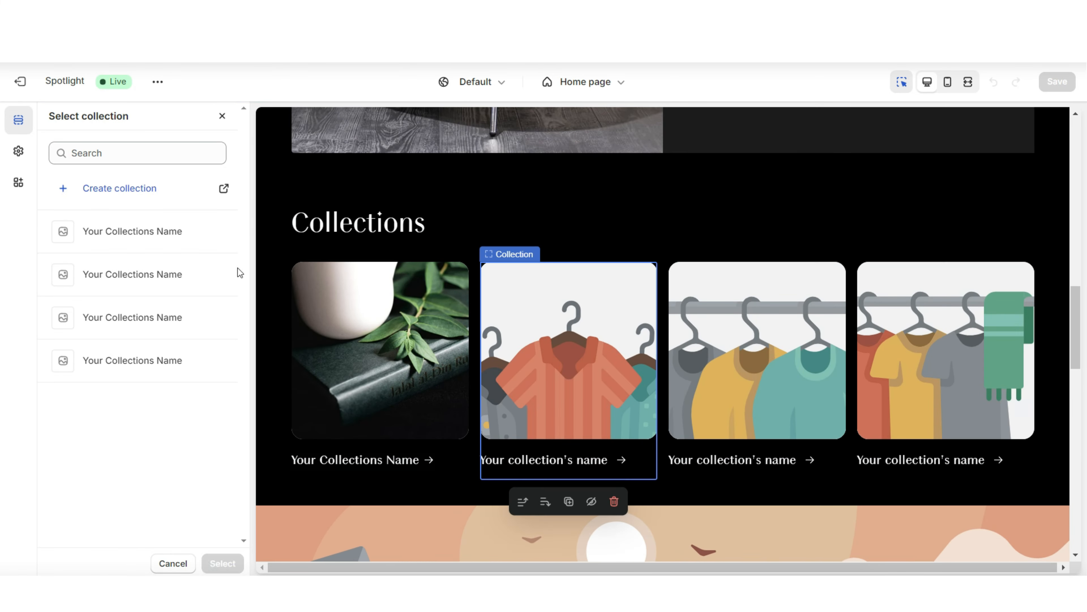
# Step: Assign the other Your Collections Name collections to the remaining Collections blocks and save the home page
pyautogui.click(224, 275)
pyautogui.click(220, 563)
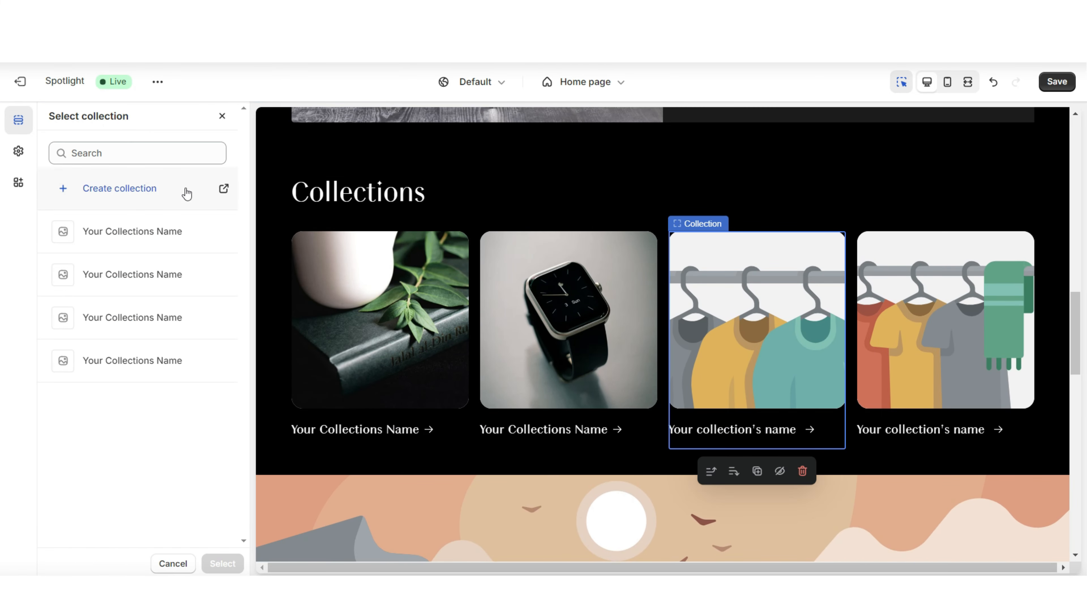
pyautogui.click(224, 317)
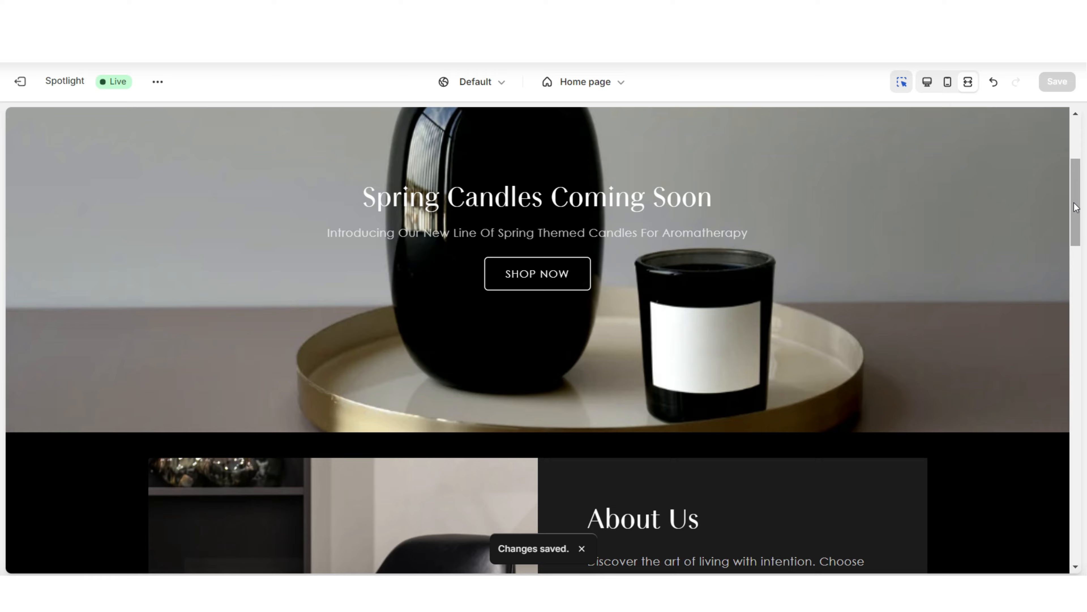
pyautogui.scroll(-15, 1075, 207)
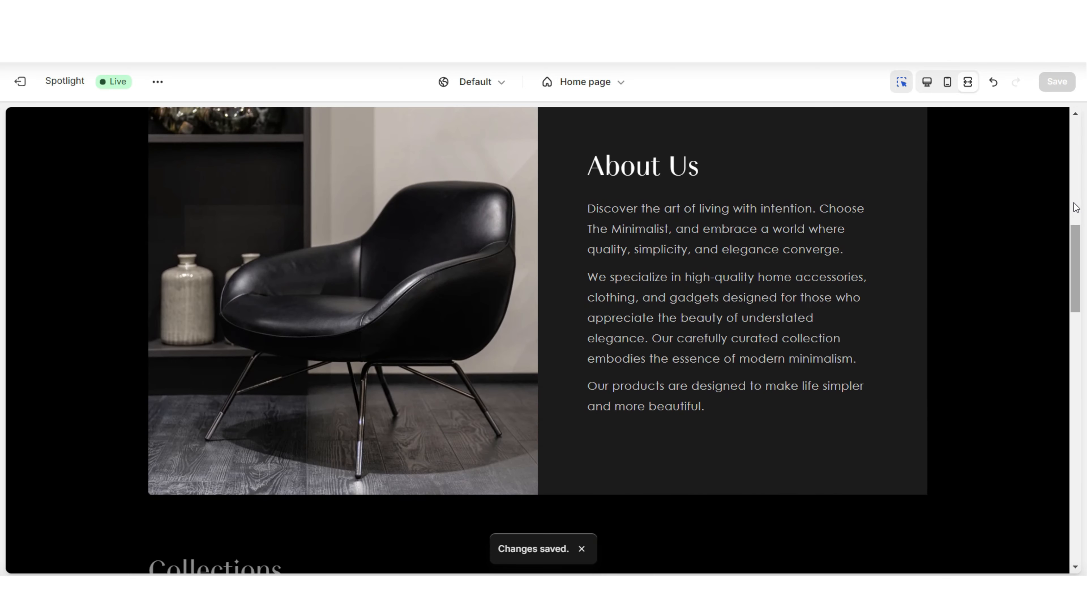
pyautogui.scroll(-2, 1074, 202)
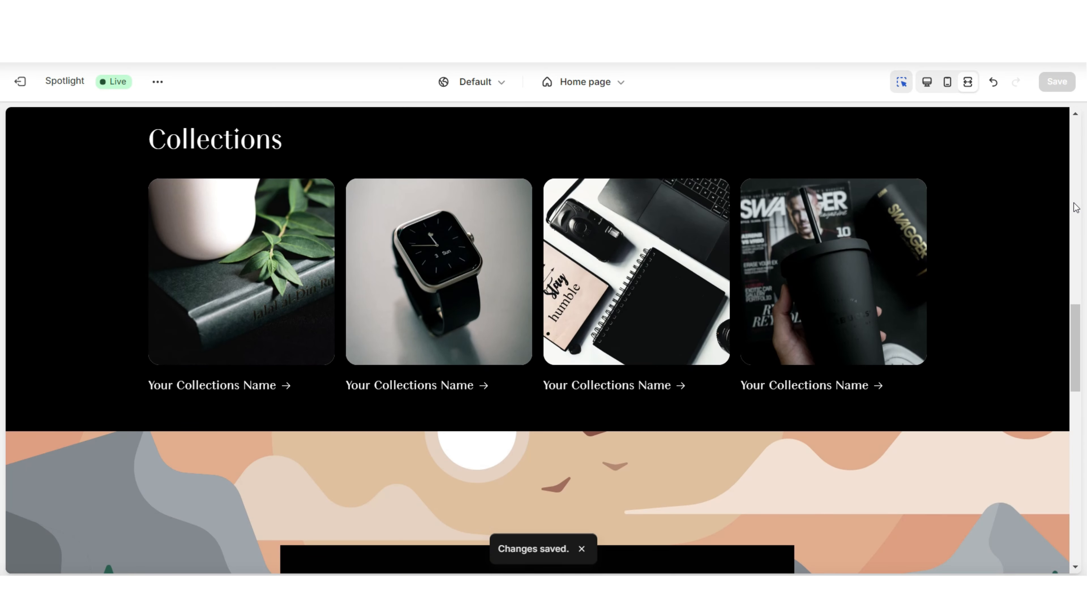
# Step: Set The_Minimalist_1 as the first image of the Image banner below the Collections section
pyautogui.scroll(3, 1073, 202)
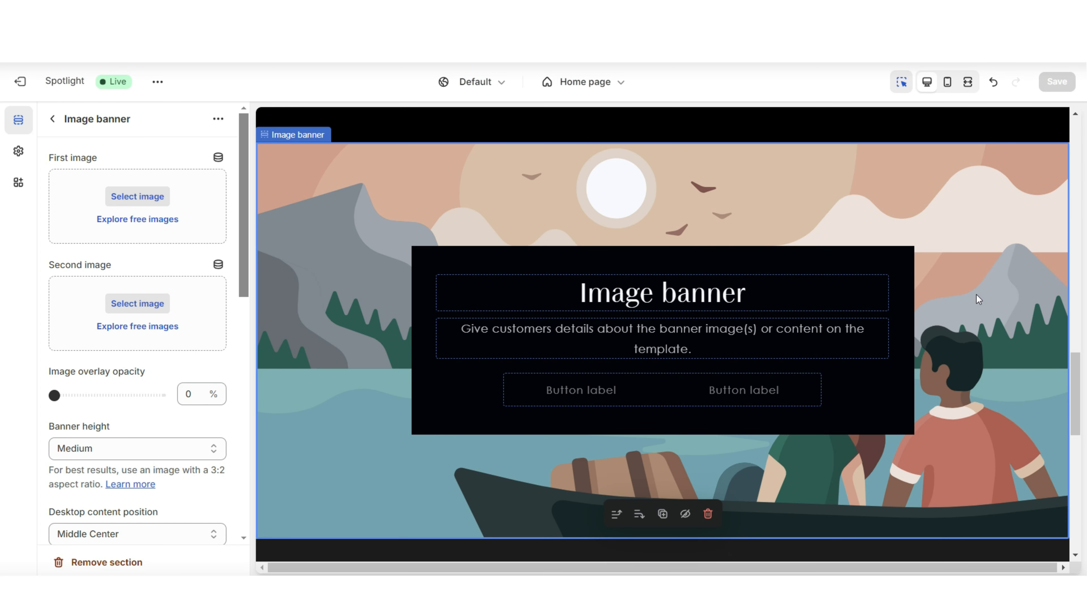
pyautogui.scroll(1, 977, 294)
pyautogui.scroll(-1, 977, 294)
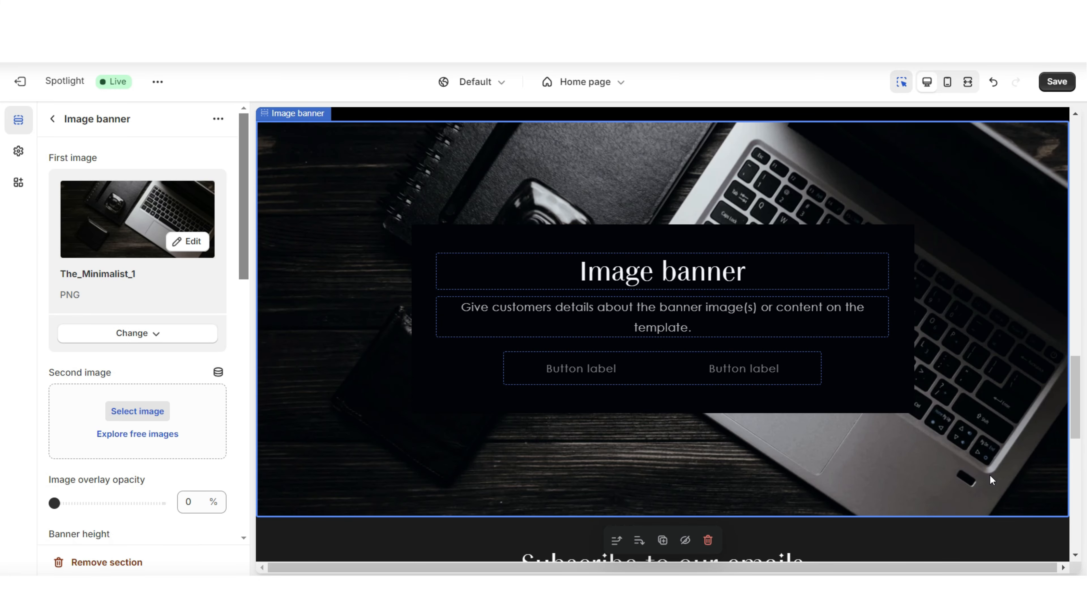
# Step: Apply Scheme 2 to the Image banner below the Collections section and set that scheme's background color to #FFFFFF
pyautogui.click(138, 337)
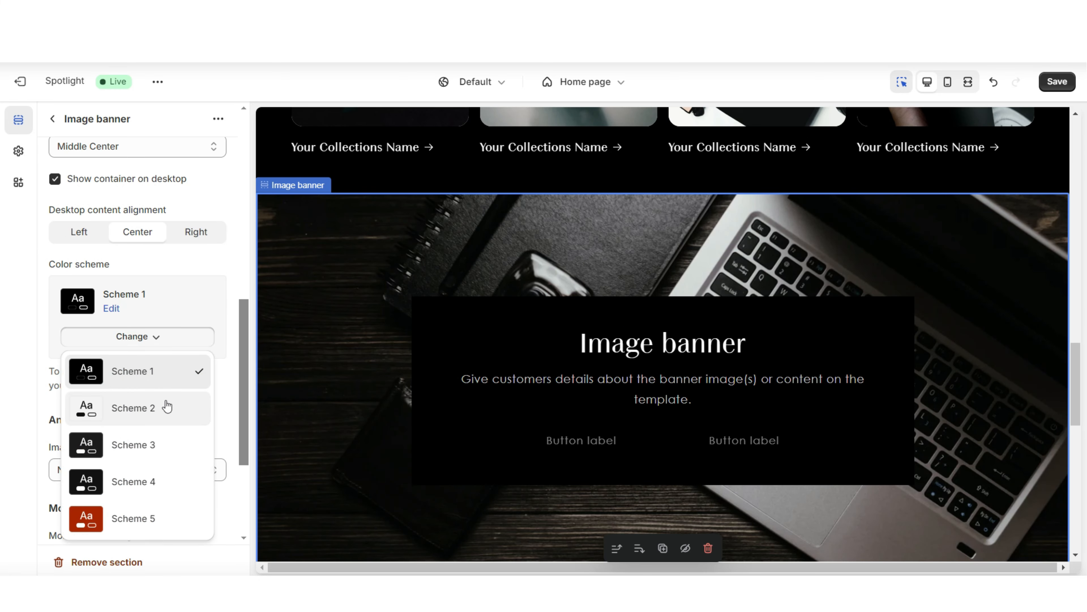
pyautogui.click(167, 407)
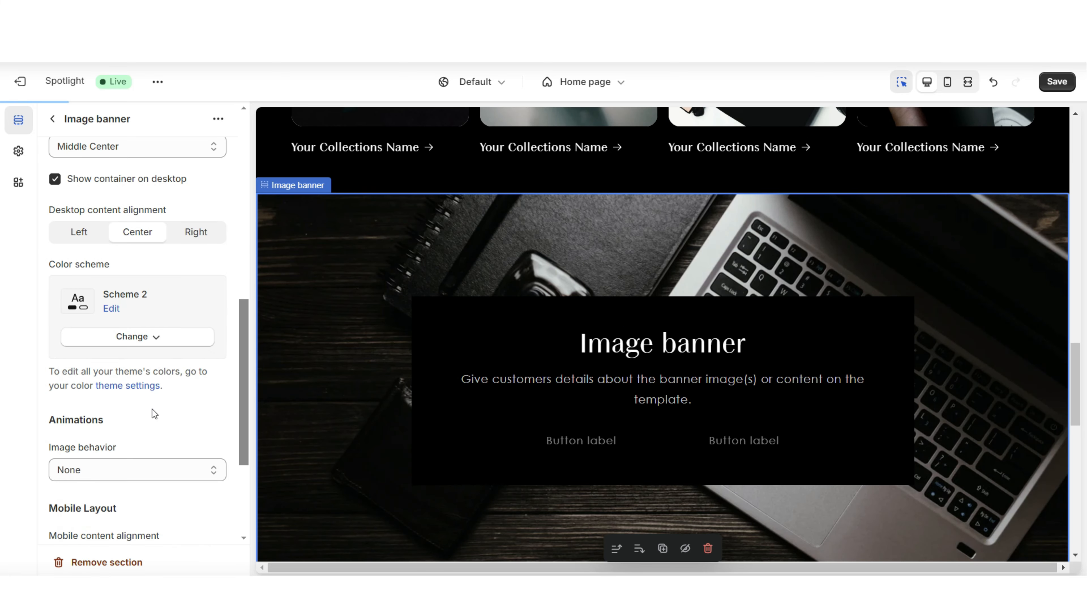
pyautogui.click(18, 151)
pyautogui.click(81, 187)
pyautogui.click(174, 294)
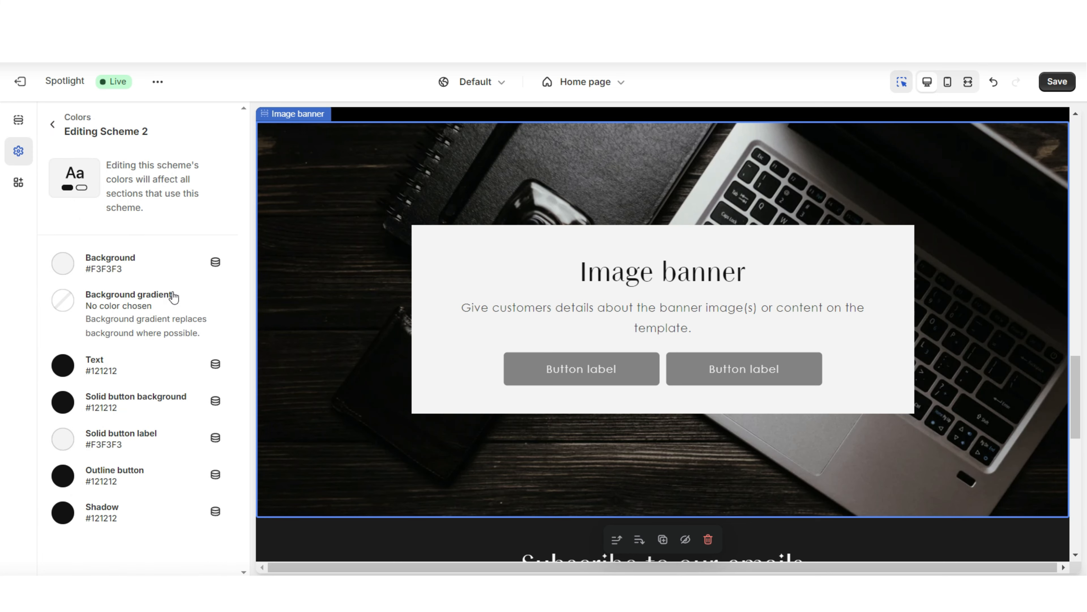
pyautogui.click(64, 267)
pyautogui.moveTo(62, 292); pyautogui.dragTo(39, 261)
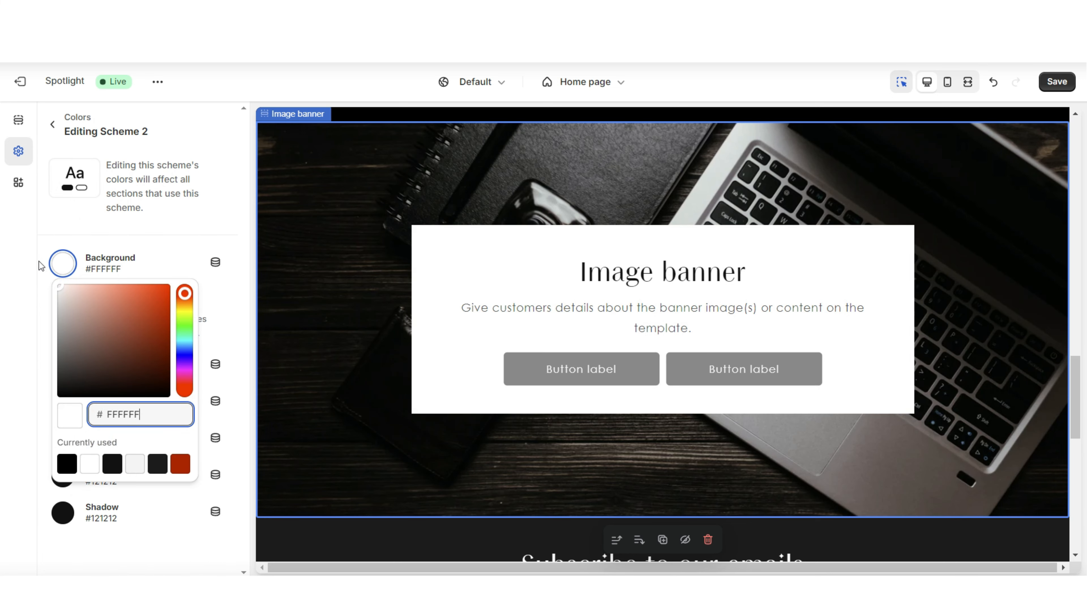
pyautogui.click(40, 260)
# Step: Change the Image banner's heading to NEW HOME ACCESSORIES and set the banner height to Medium
pyautogui.click(567, 260)
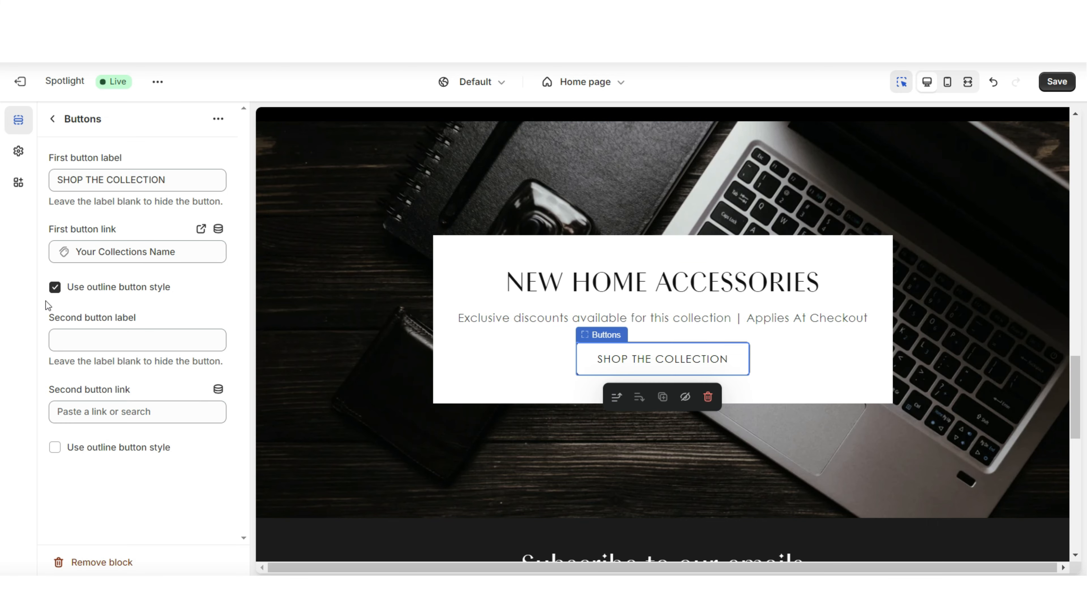
pyautogui.click(301, 311)
pyautogui.click(176, 349)
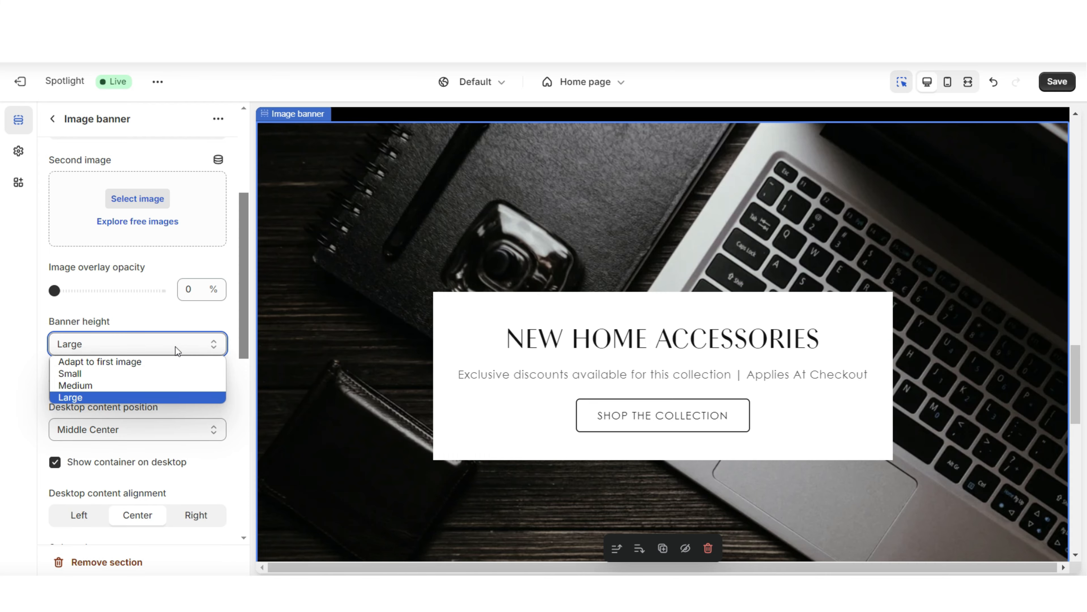
pyautogui.click(105, 373)
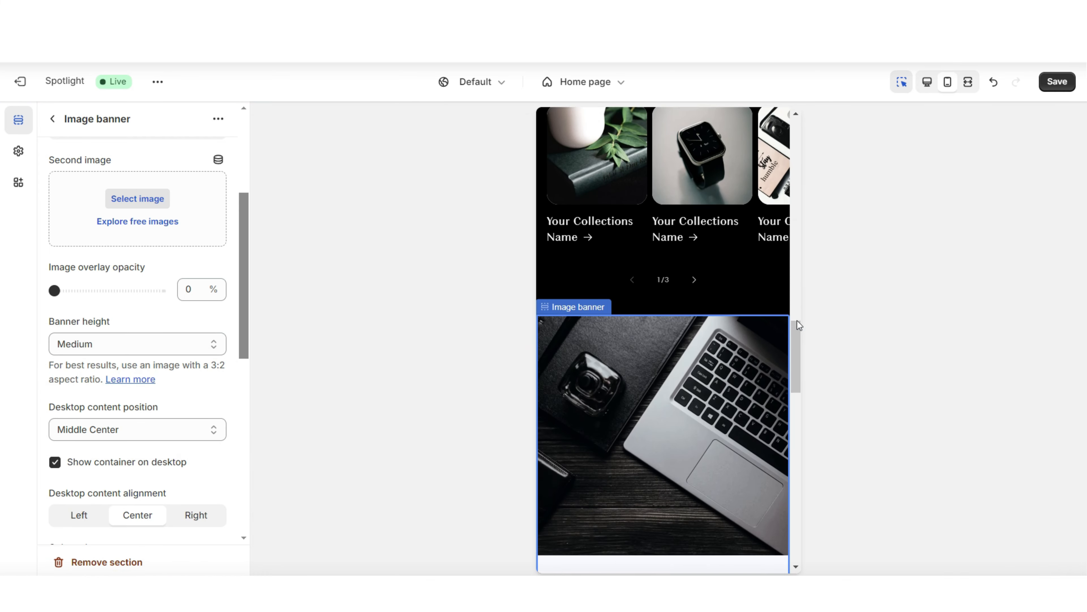
pyautogui.click(928, 81)
# Step: Set the Email signup heading to "Signup to our email list for updates on discounts" in Large size and check the mobile preview
pyautogui.click(296, 340)
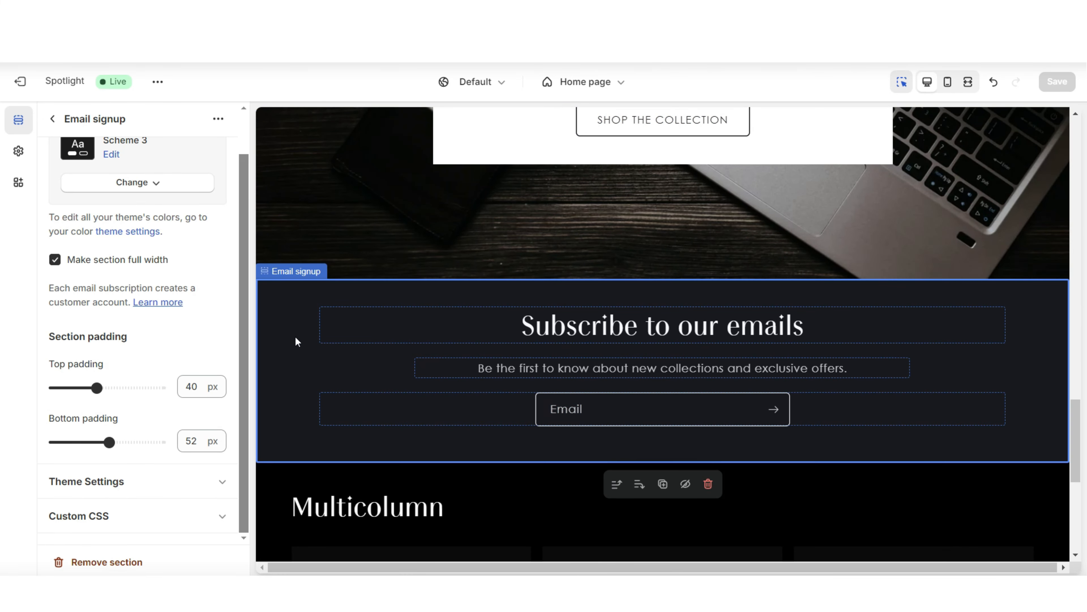
pyautogui.click(572, 328)
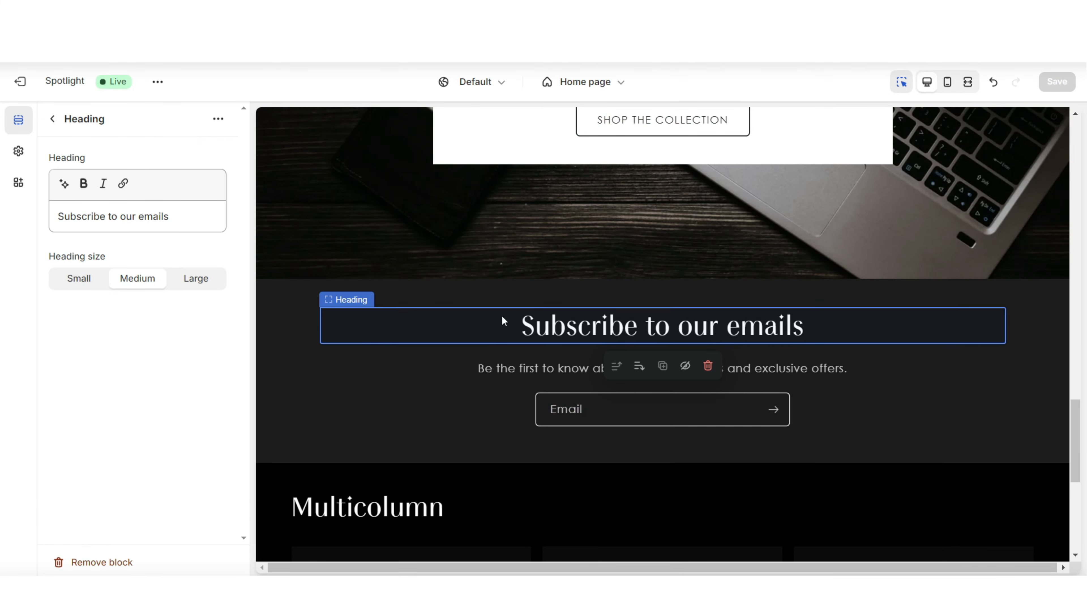
pyautogui.tripleClick(111, 208)
pyautogui.rightClick(116, 223)
pyautogui.click(149, 300)
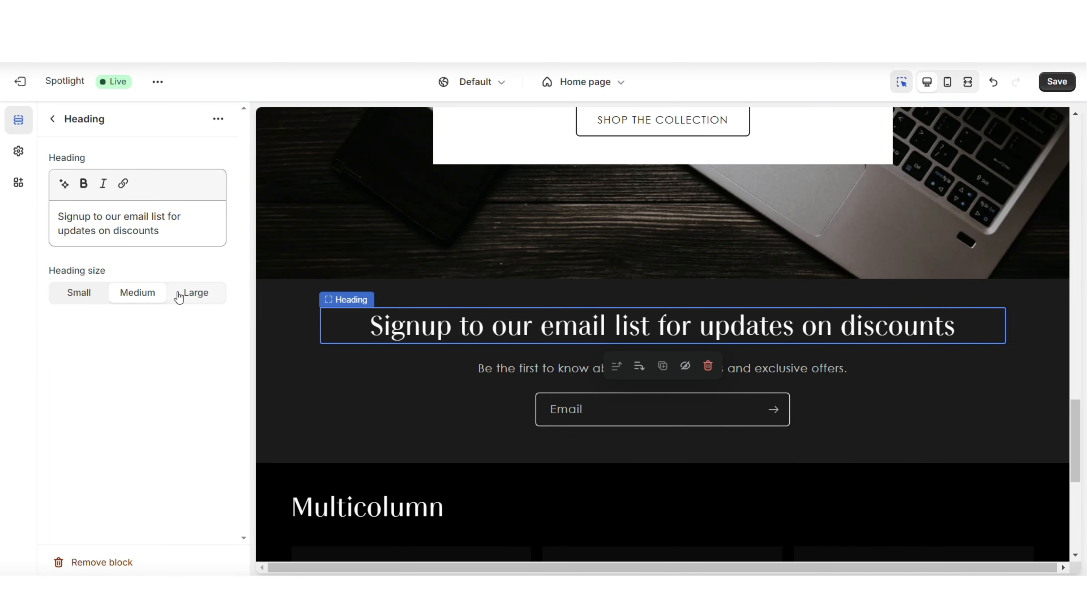
pyautogui.click(189, 293)
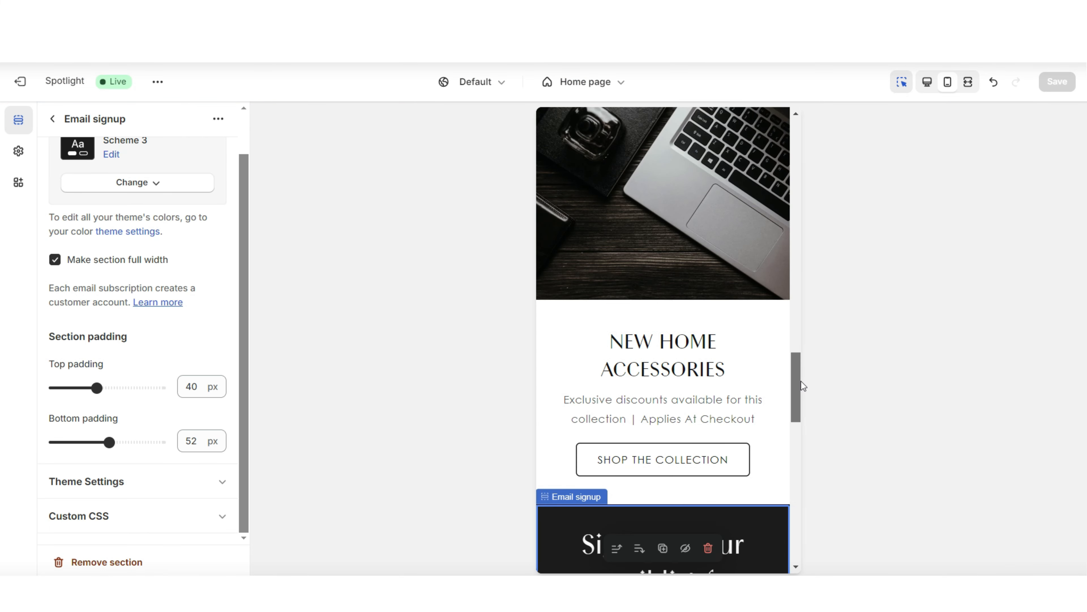
pyautogui.moveTo(801, 381); pyautogui.dragTo(800, 433)
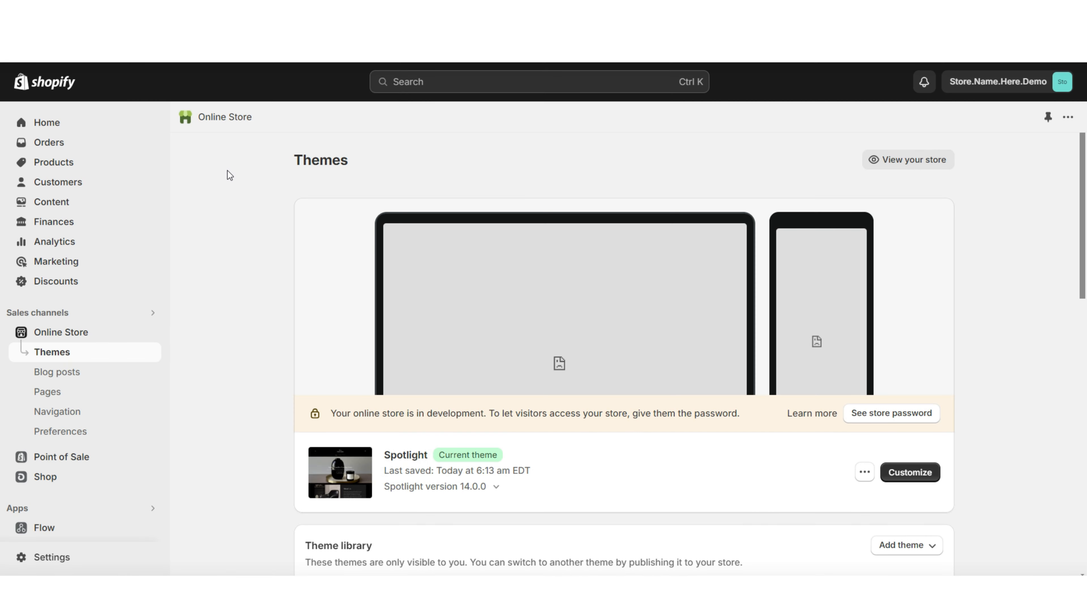
# Step: Start a Shopify Email marketing campaign and accept the default template branding after reviewing its logo, font and color settings
pyautogui.click(112, 269)
pyautogui.click(916, 130)
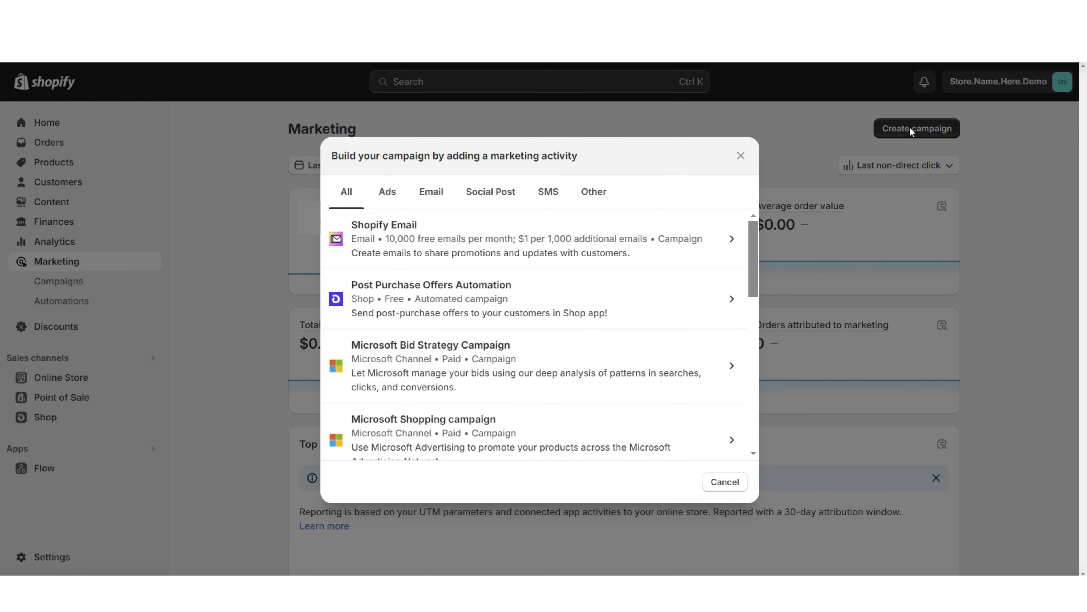
pyautogui.click(641, 238)
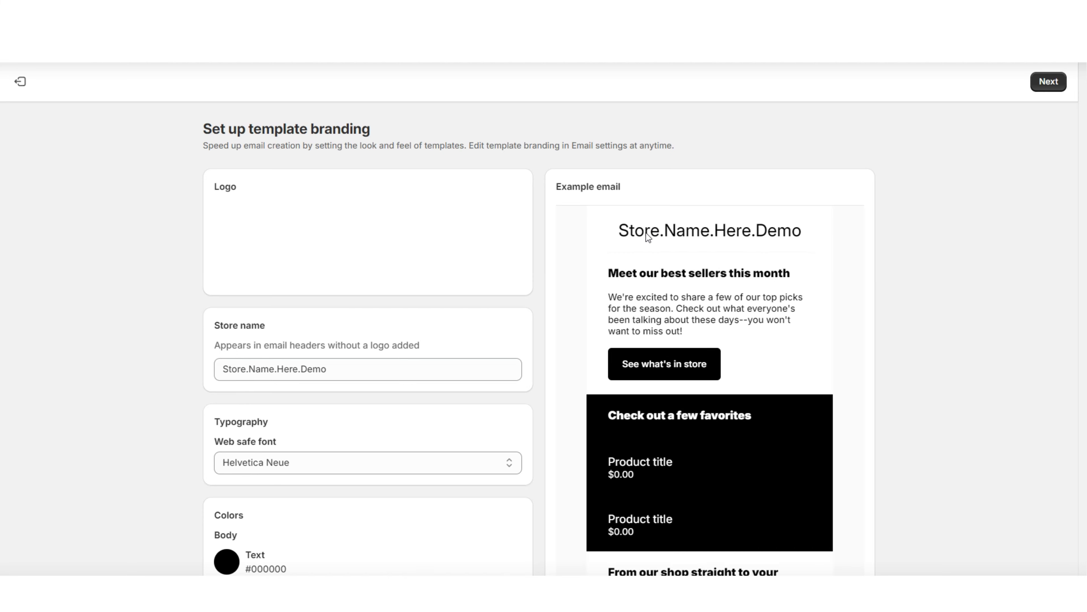
pyautogui.scroll(-6, 187, 212)
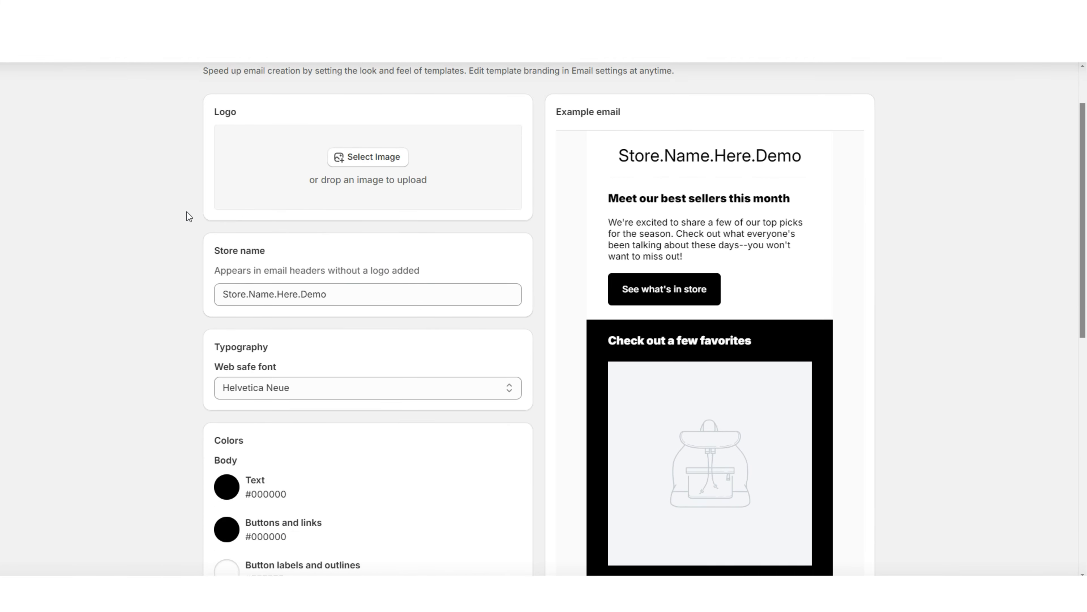
pyautogui.scroll(6, 187, 212)
pyautogui.scroll(-8, 162, 272)
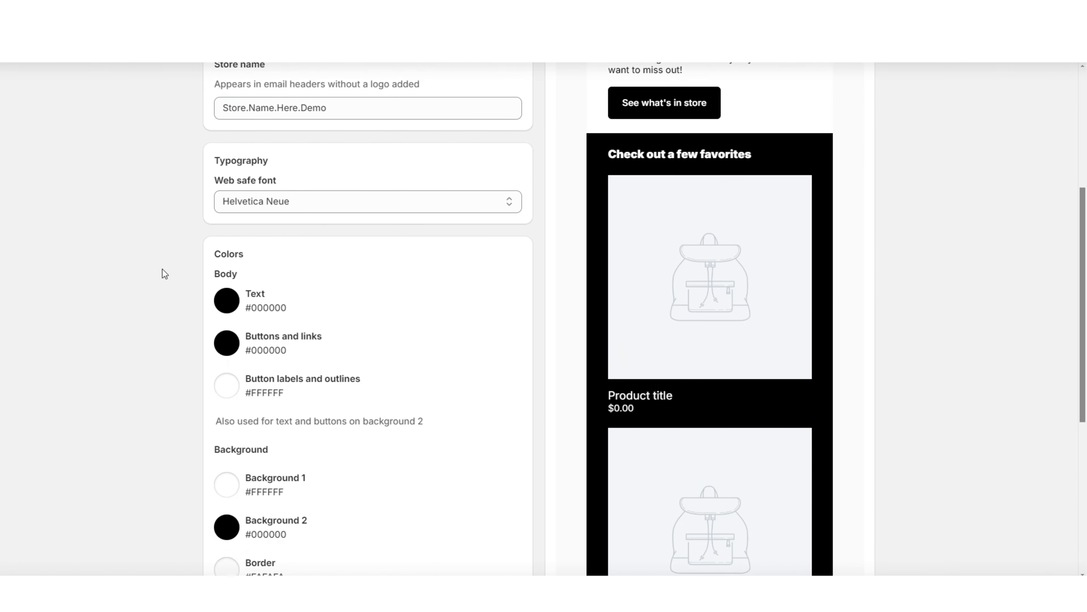
pyautogui.scroll(8, 145, 317)
pyautogui.click(1048, 80)
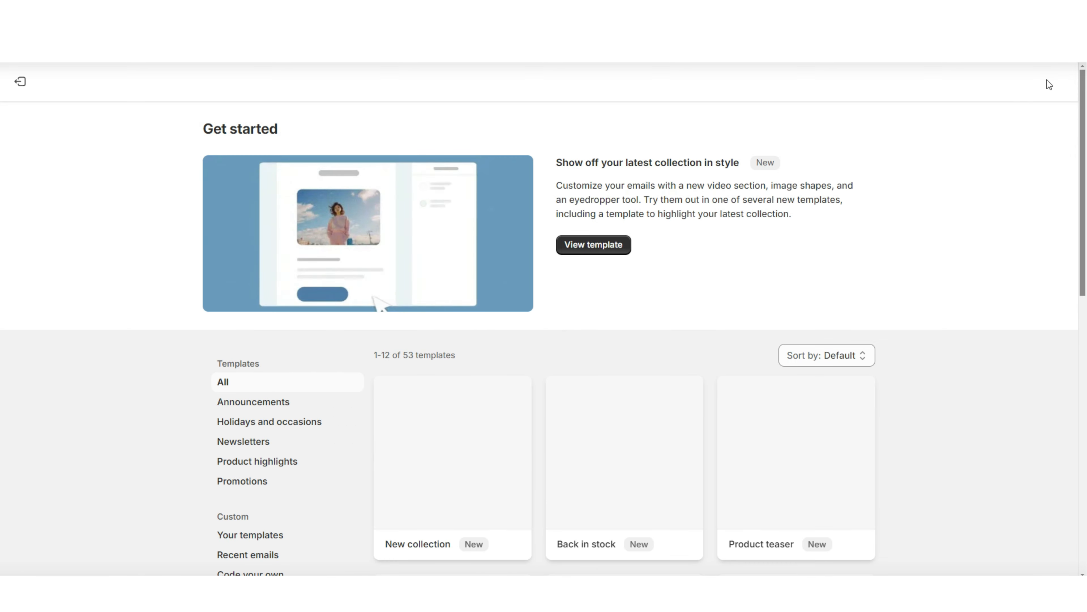
# Step: Browse the email templates, including the Announcements and Holidays and occasions categories
pyautogui.scroll(-3, 896, 330)
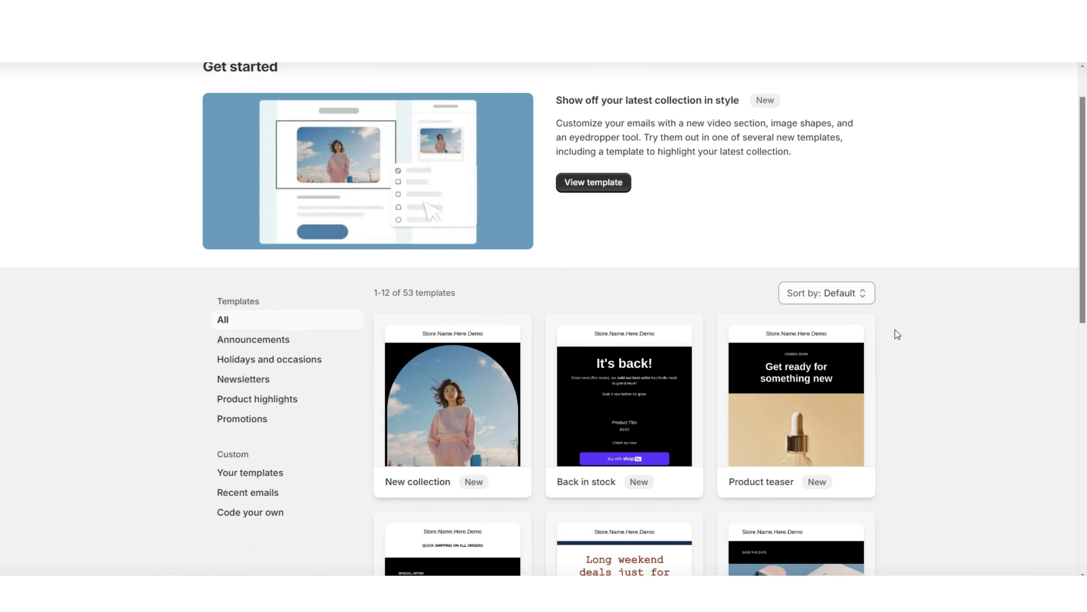
pyautogui.scroll(-3, 884, 333)
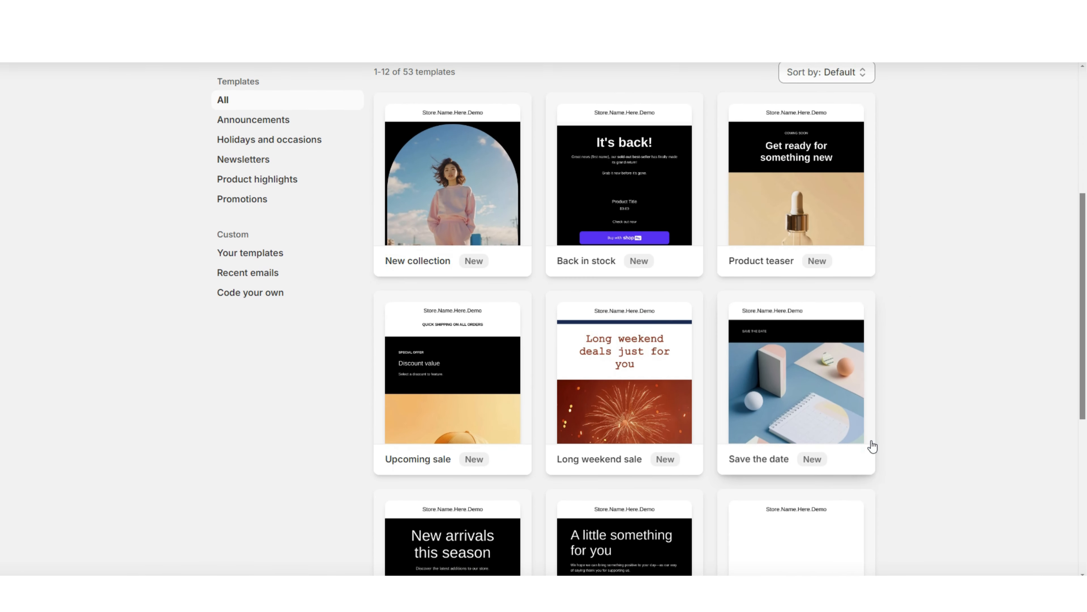
pyautogui.click(286, 192)
pyautogui.scroll(-3, 368, 266)
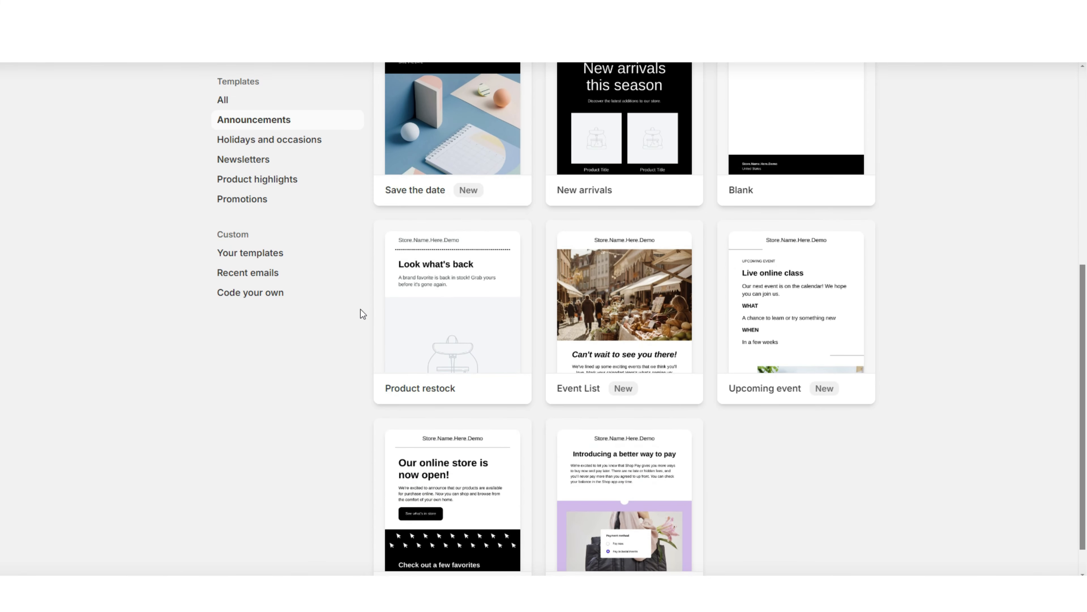
pyautogui.scroll(2, 621, 279)
pyautogui.click(328, 210)
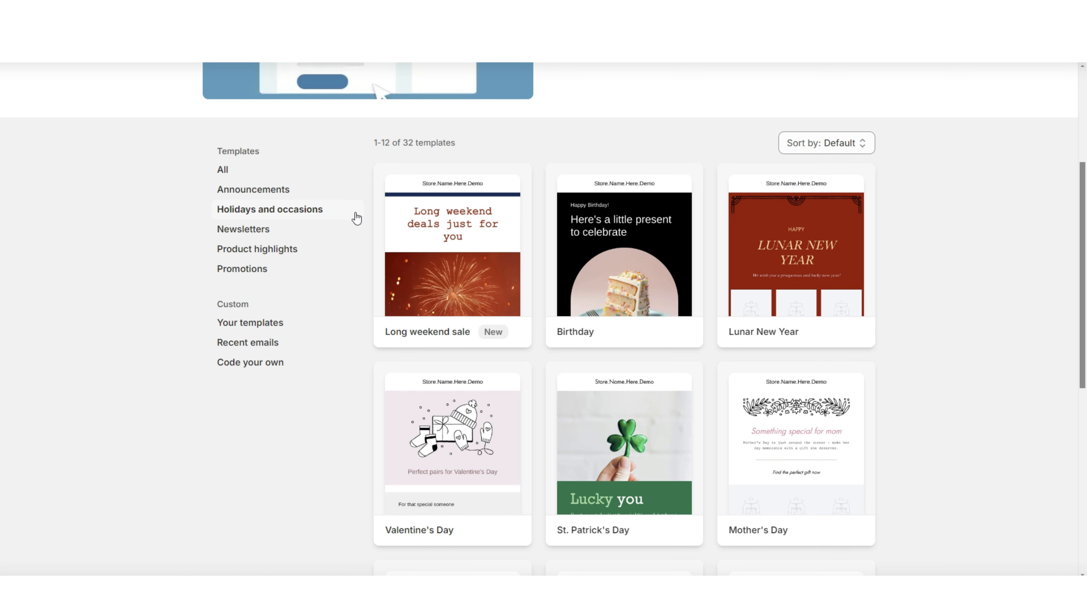
pyautogui.scroll(-2, 844, 408)
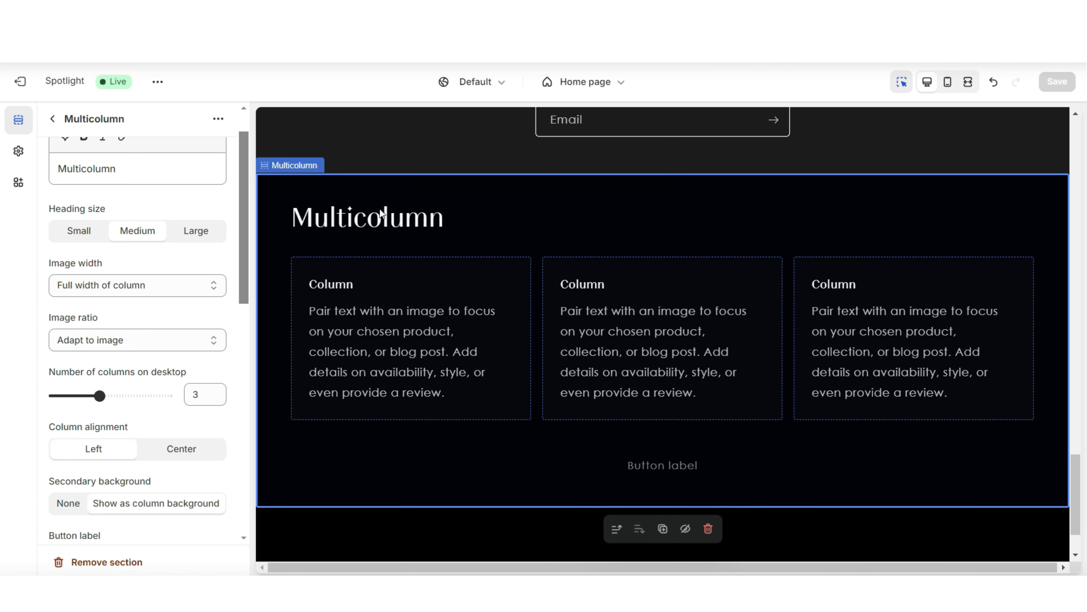
# Step: Change the Multicolumn section's heading to "Looking for home decor tips? Read Our Blog" and make it Small
pyautogui.scroll(1, 226, 221)
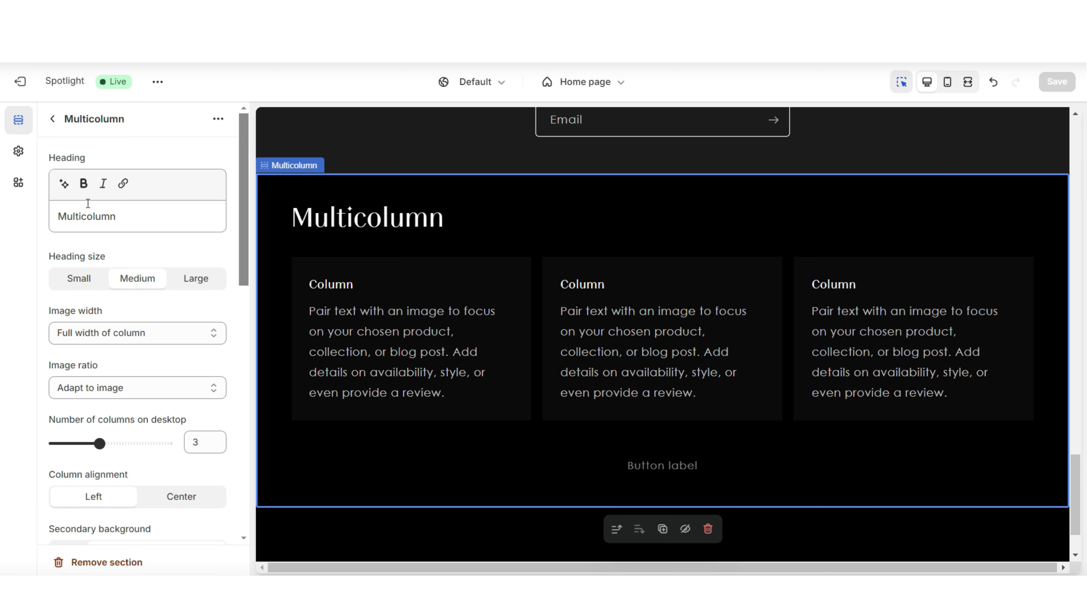
pyautogui.doubleClick(90, 216)
pyautogui.rightClick(92, 215)
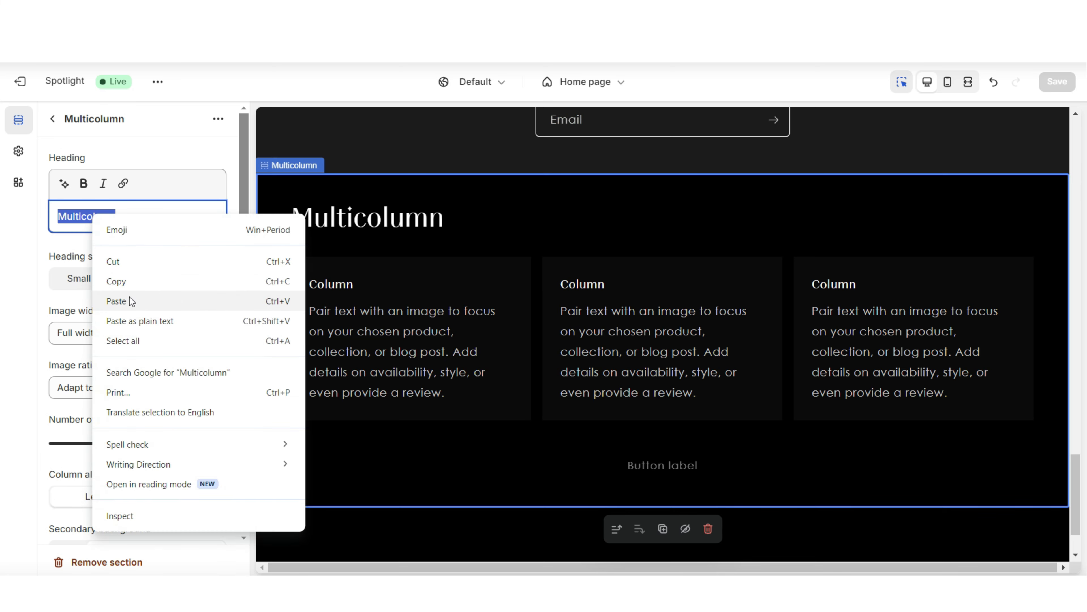
pyautogui.click(128, 302)
pyautogui.click(79, 292)
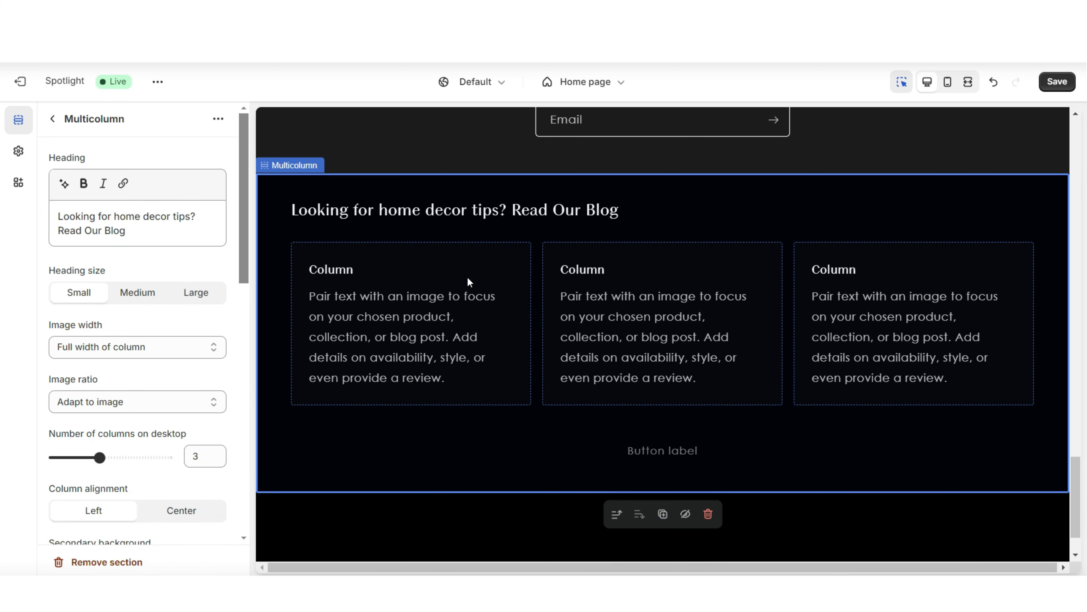
# Step: Remove the third column from the Multicolumn section and reduce its number of columns on desktop
pyautogui.click(899, 314)
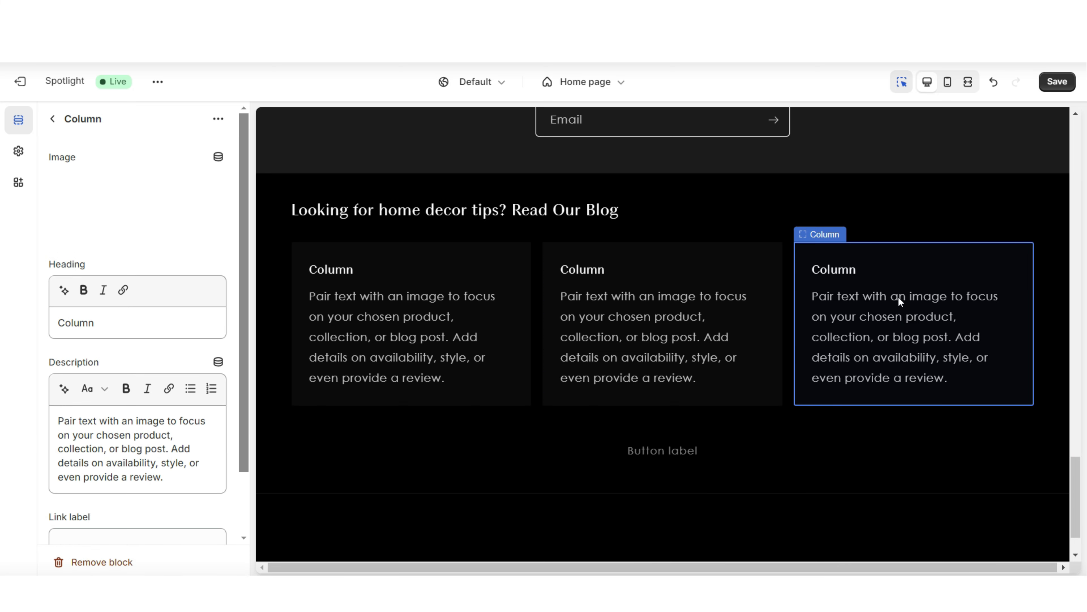
pyautogui.click(959, 429)
pyautogui.click(941, 398)
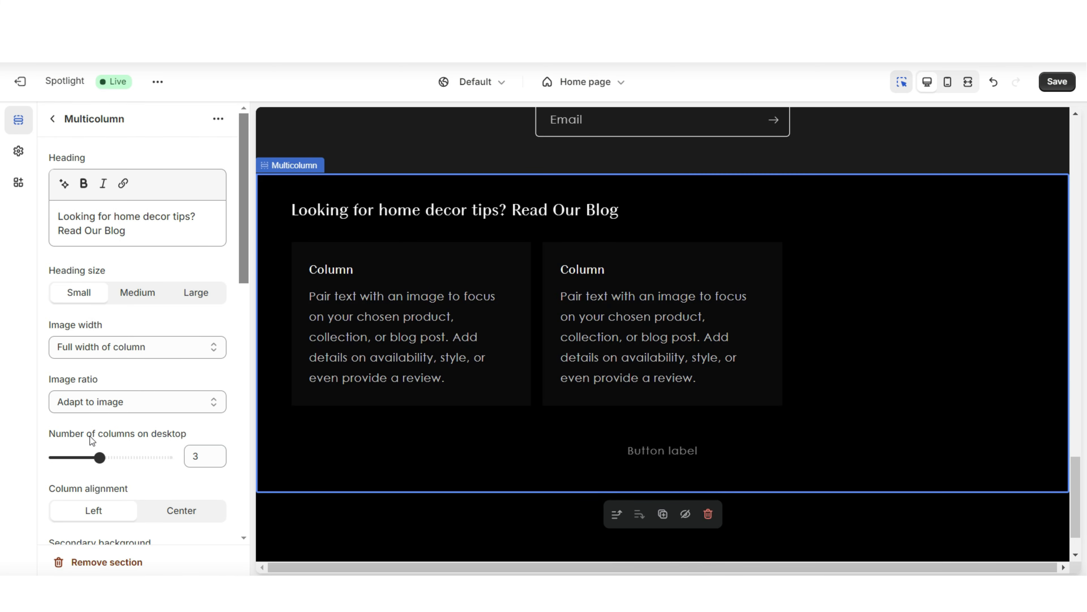
pyautogui.moveTo(100, 457); pyautogui.dragTo(77, 458)
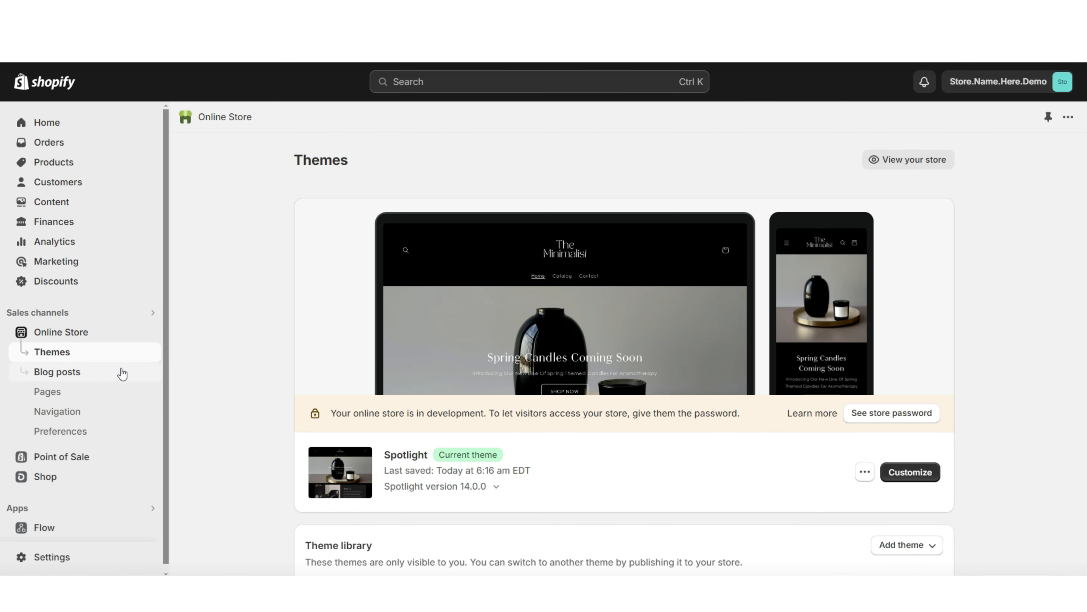
# Step: Create a blog post titled "10 Ways To Style Your Living Room"
pyautogui.click(92, 374)
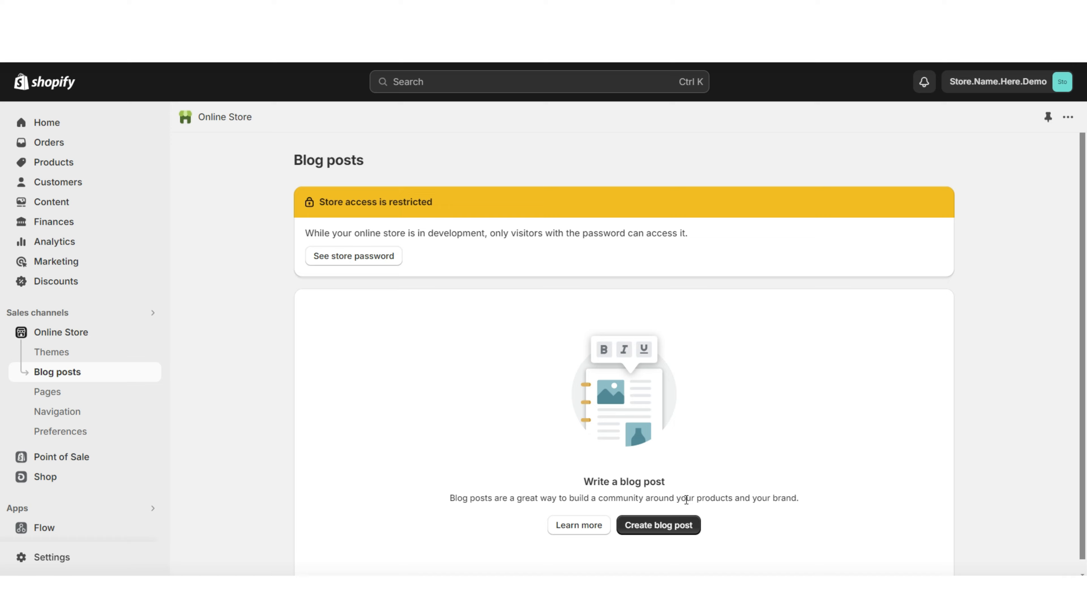
pyautogui.click(672, 526)
pyautogui.rightClick(387, 239)
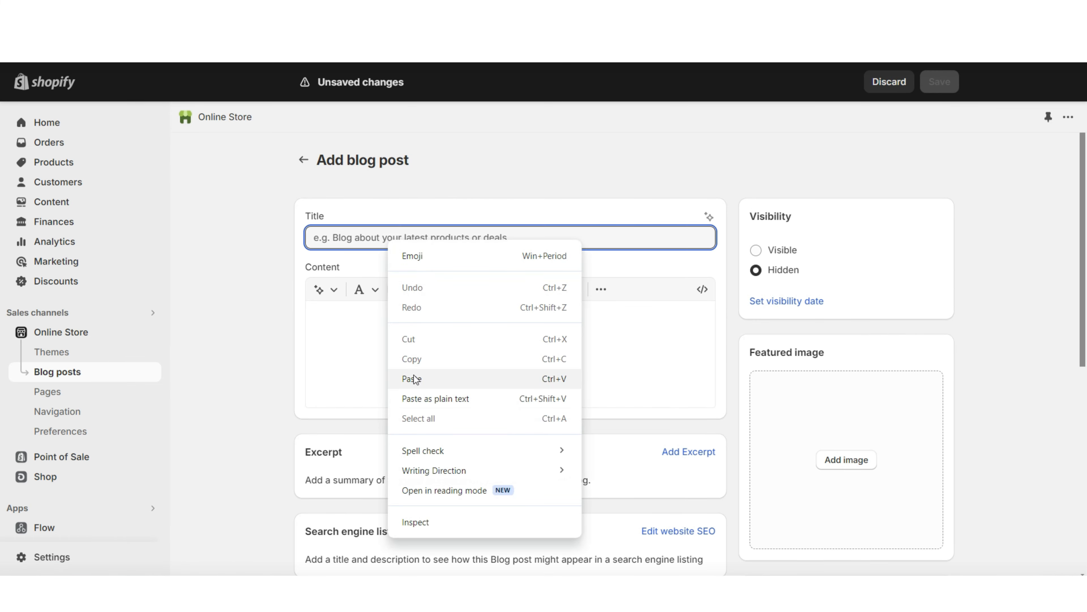
pyautogui.click(411, 379)
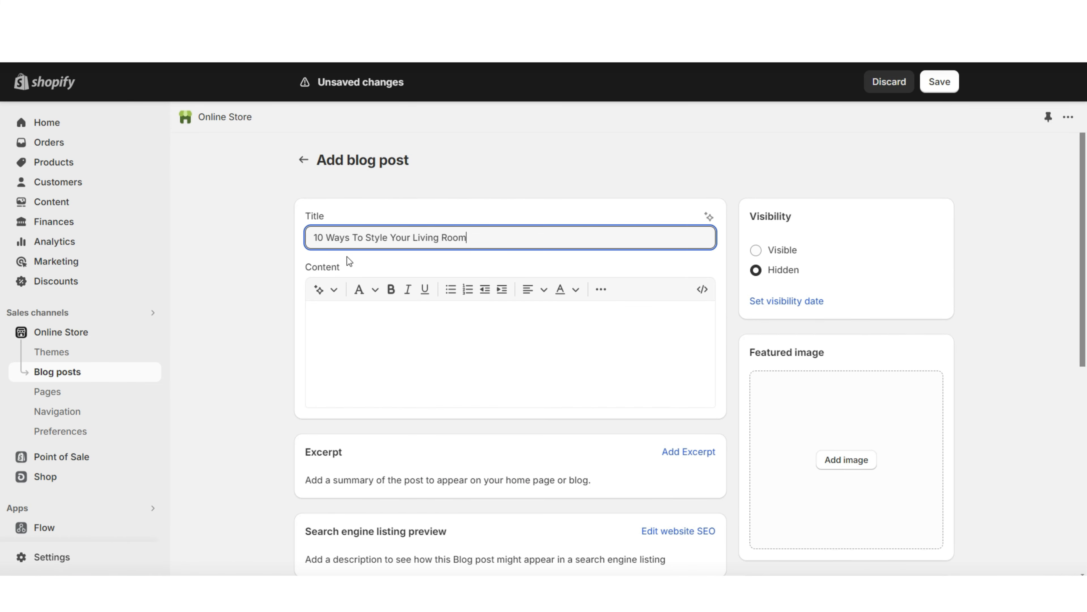
# Step: Paste the prepared living room styling article, including its images, into the blog post's content
pyautogui.click(359, 324)
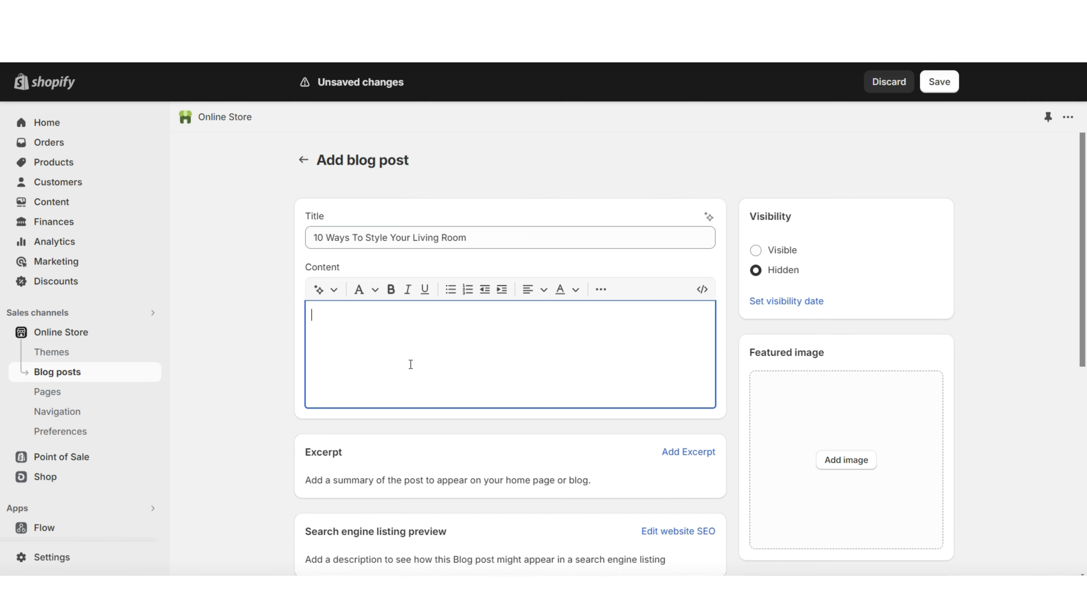
pyautogui.rightClick(326, 331)
pyautogui.click(359, 179)
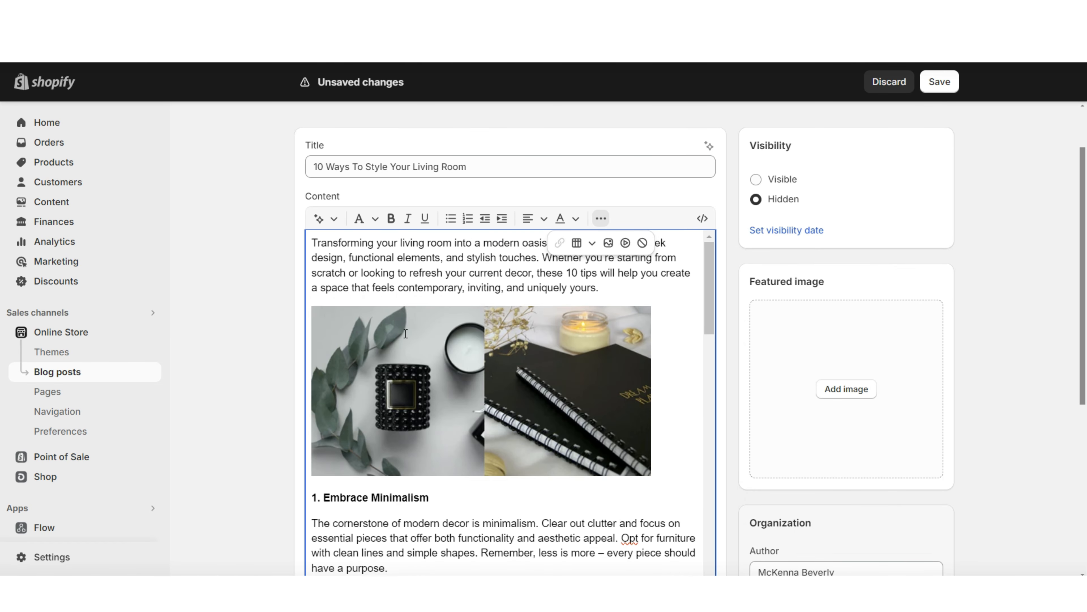
# Step: Center the blog post's opening content and enlarge its first image to the full content width
pyautogui.click(406, 333)
pyautogui.click(543, 218)
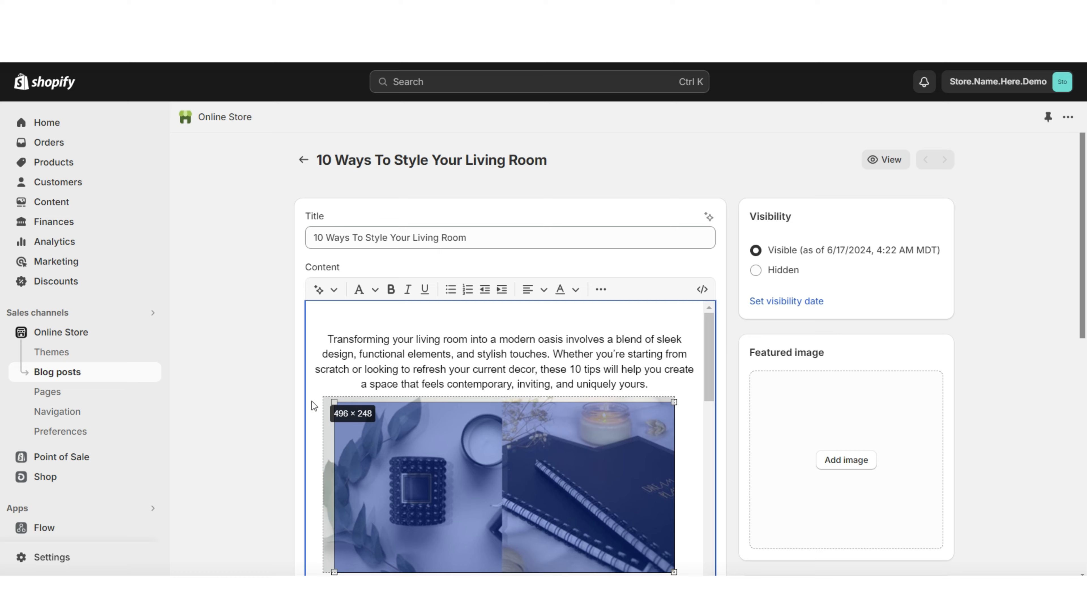
pyautogui.moveTo(317, 402); pyautogui.dragTo(308, 400)
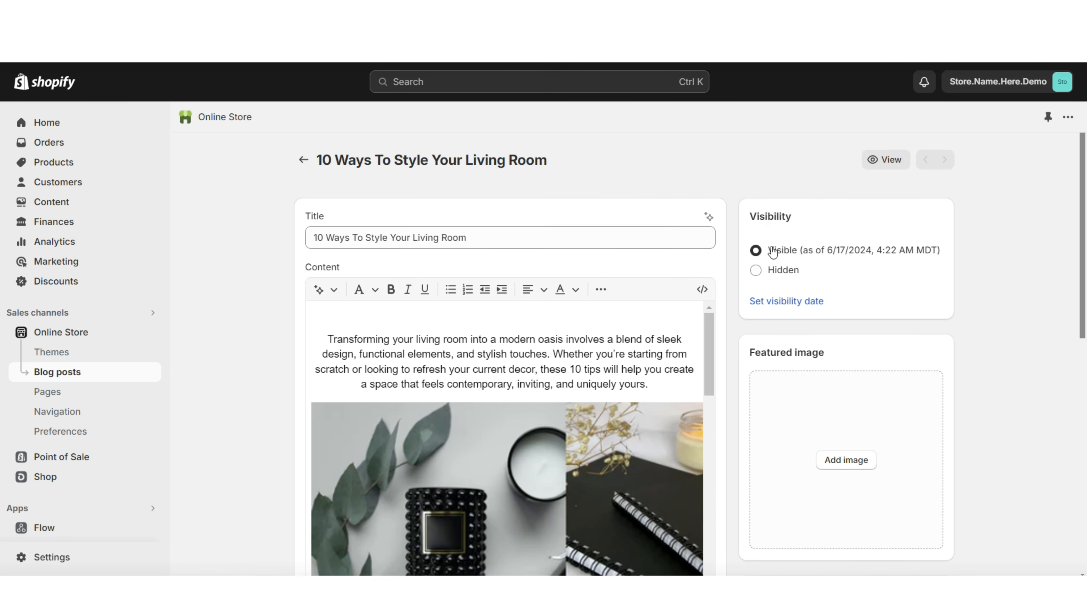
# Step: Rename the News blog to "The Minimalist Blog" and save the change
pyautogui.scroll(-3, 1068, 307)
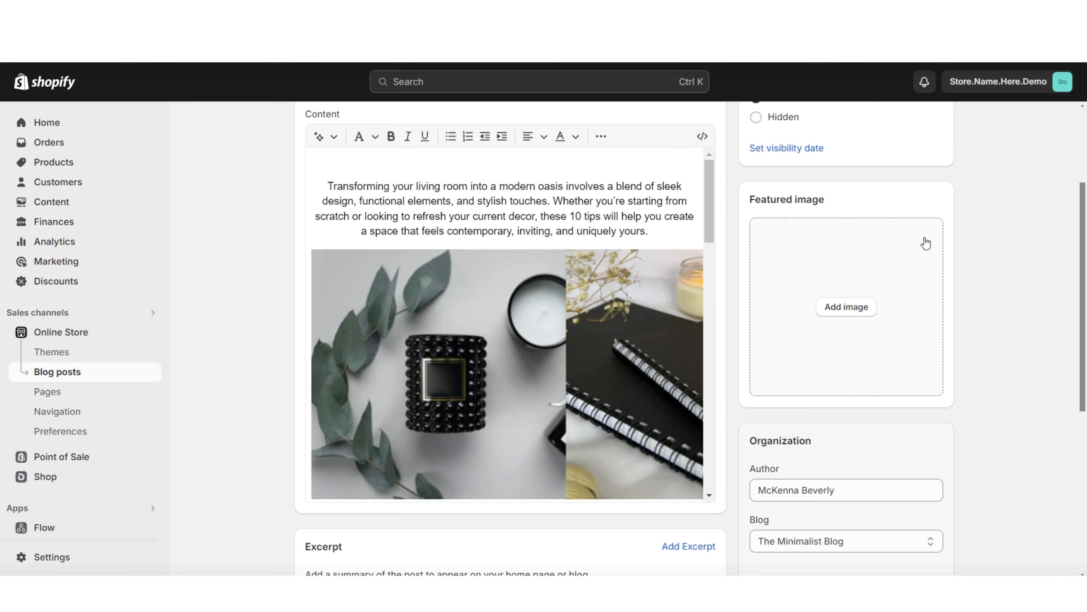
pyautogui.scroll(3, 1064, 248)
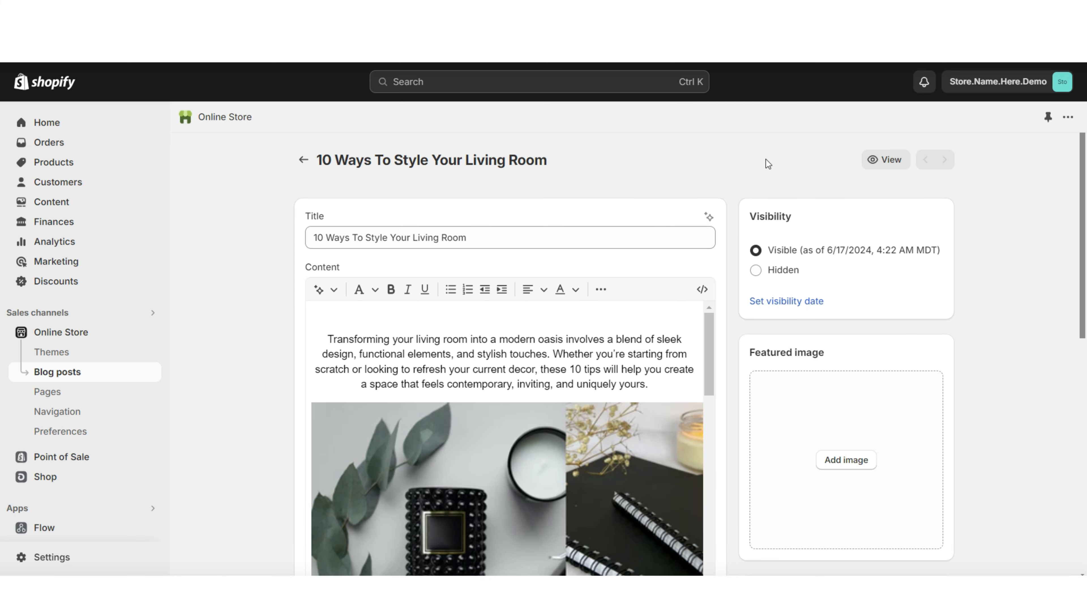
pyautogui.click(304, 159)
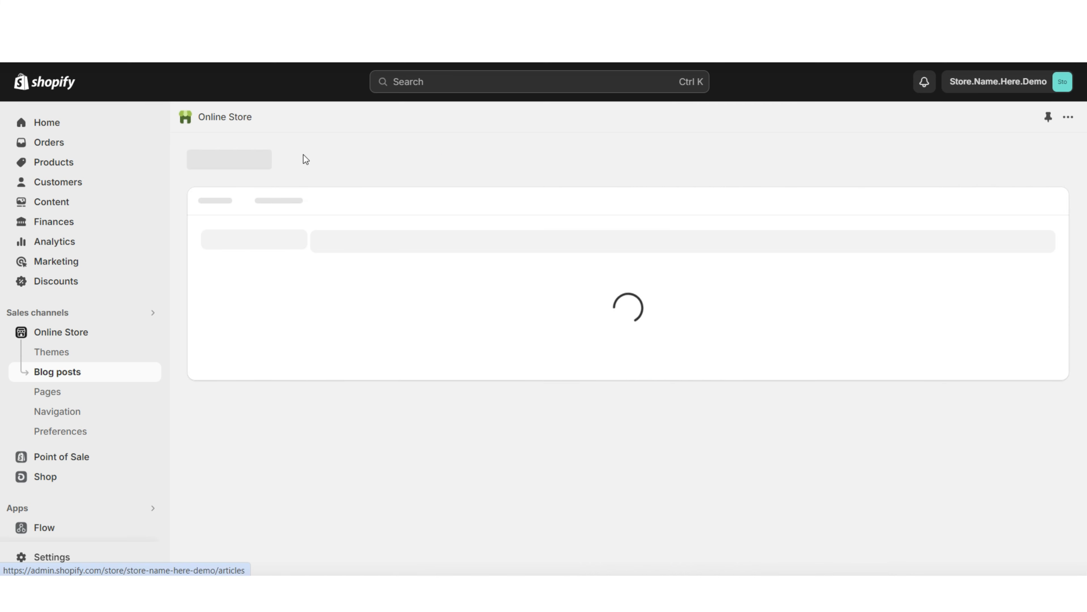
pyautogui.click(838, 171)
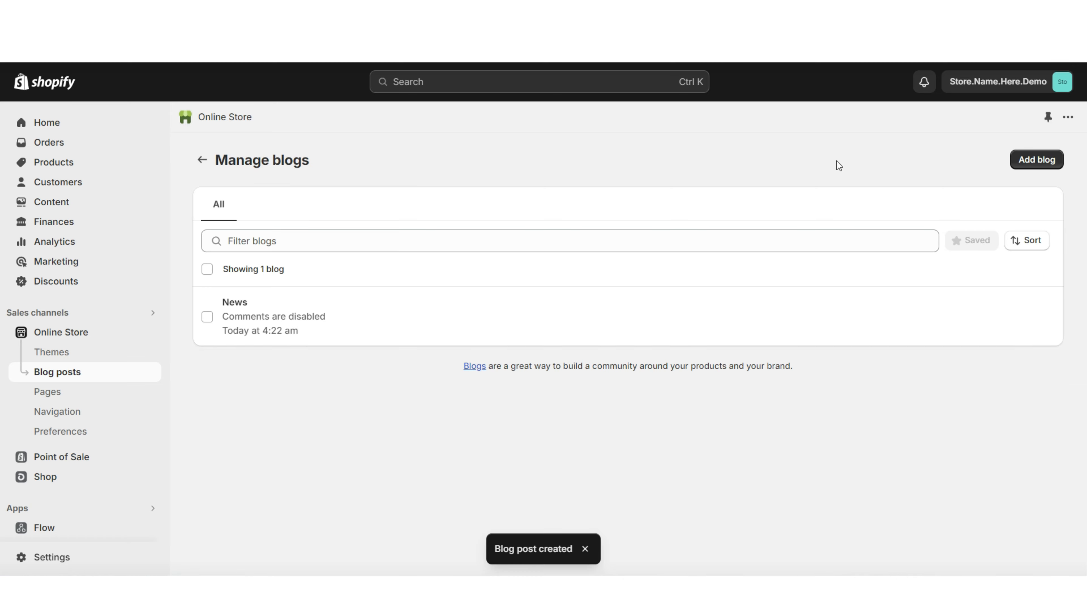
pyautogui.click(264, 312)
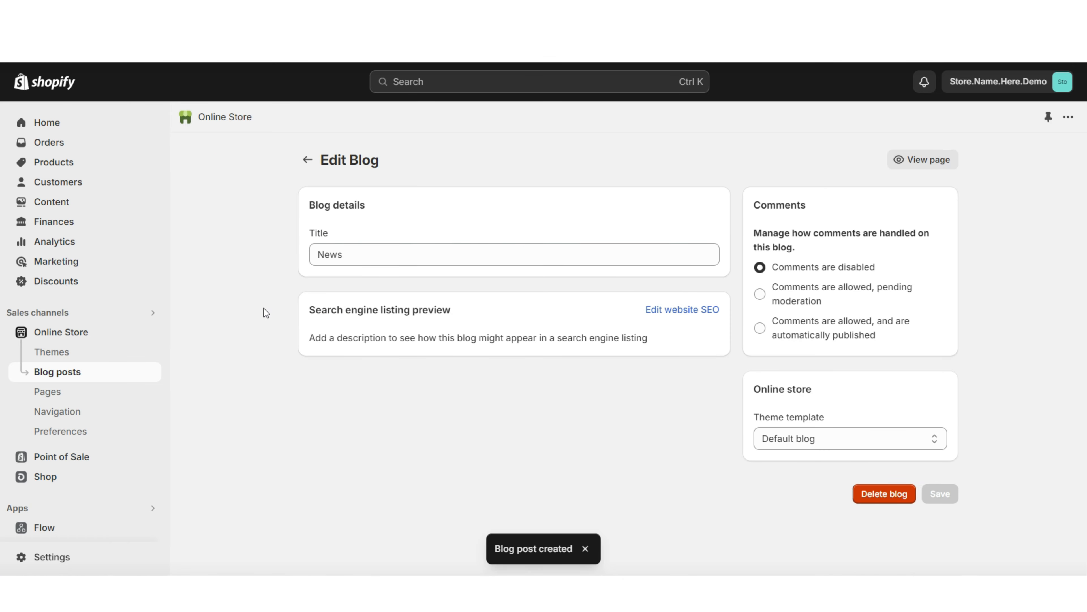
pyautogui.moveTo(346, 257); pyautogui.dragTo(314, 258)
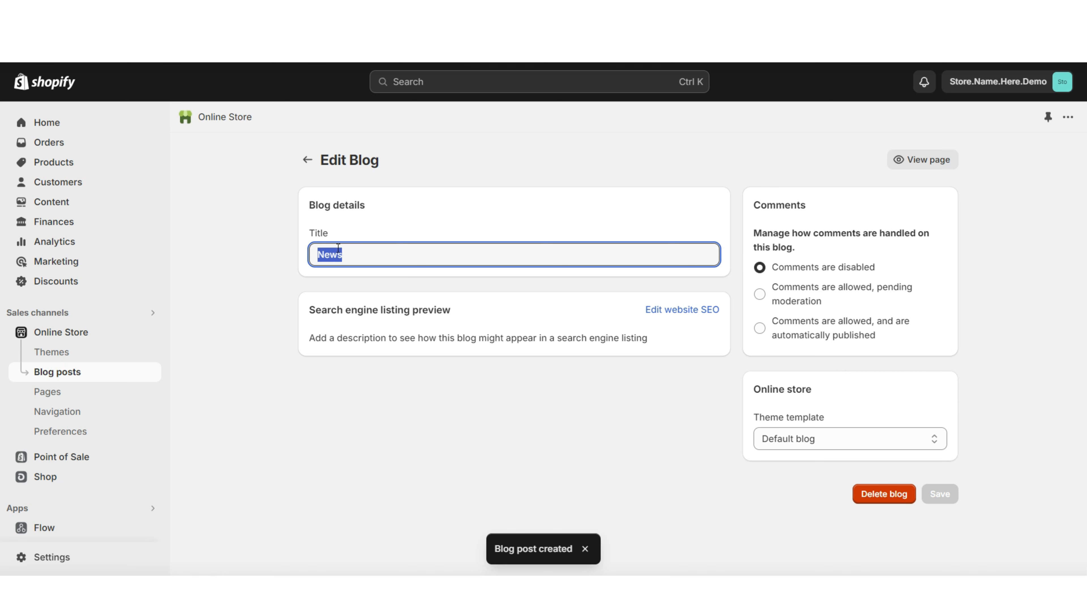
pyautogui.write('The Minimalist Blog')
pyautogui.click(940, 81)
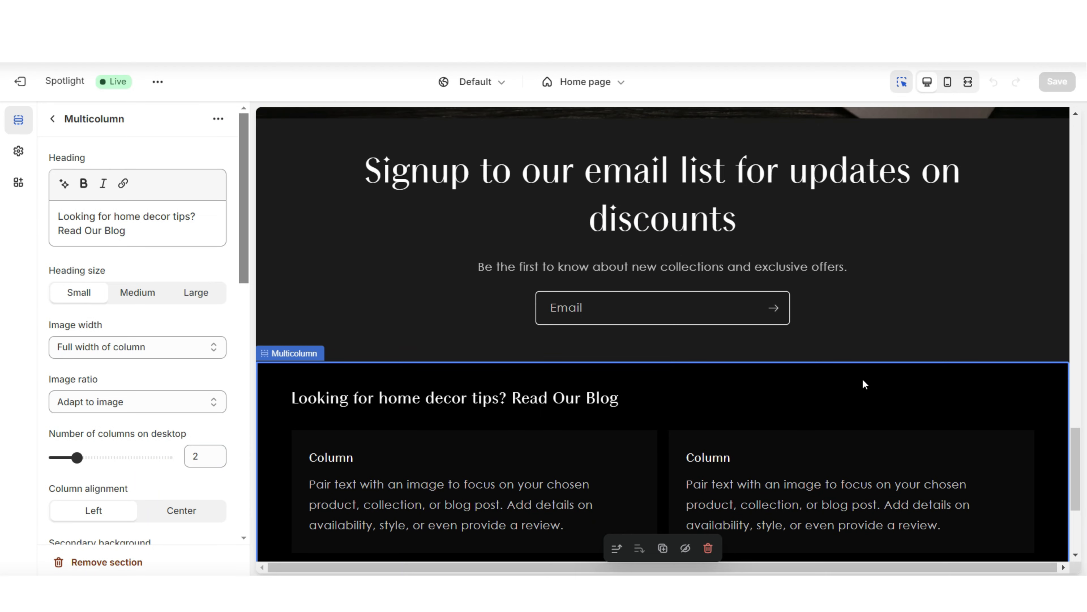
# Step: Set the heading of the Multicolumn section's first column to "10 Ways To Style Your Living Room"
pyautogui.scroll(-3, 473, 308)
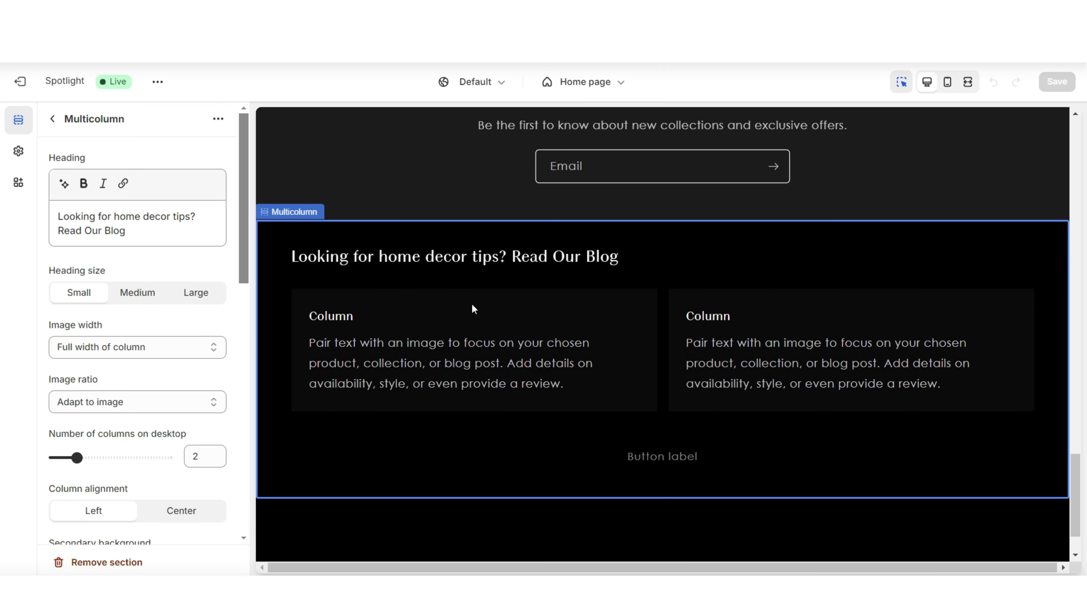
pyautogui.click(467, 329)
pyautogui.scroll(-2, 69, 192)
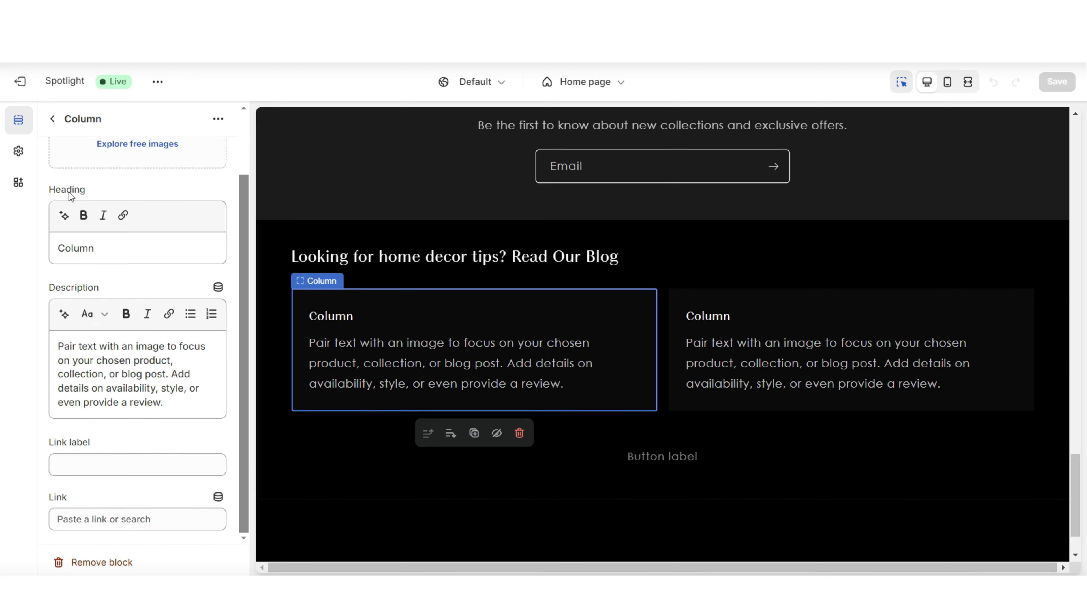
pyautogui.rightClick(74, 247)
pyautogui.click(102, 332)
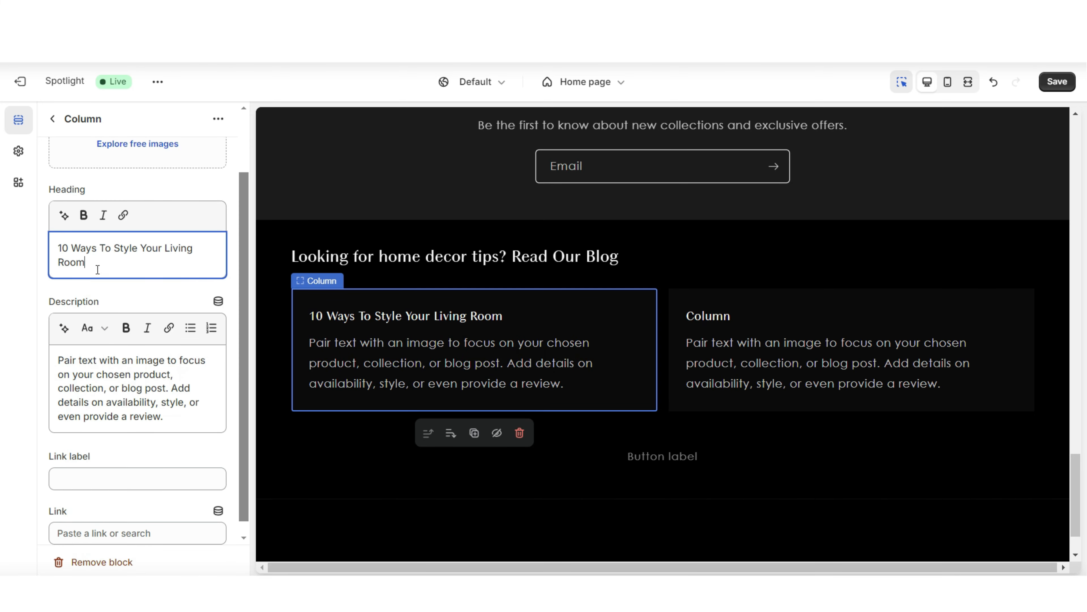
# Step: Replace the first column's description with the prepared teaser text and add a "Read Now" link to the living room blog post
pyautogui.tripleClick(97, 388)
pyautogui.rightClick(97, 387)
pyautogui.click(142, 161)
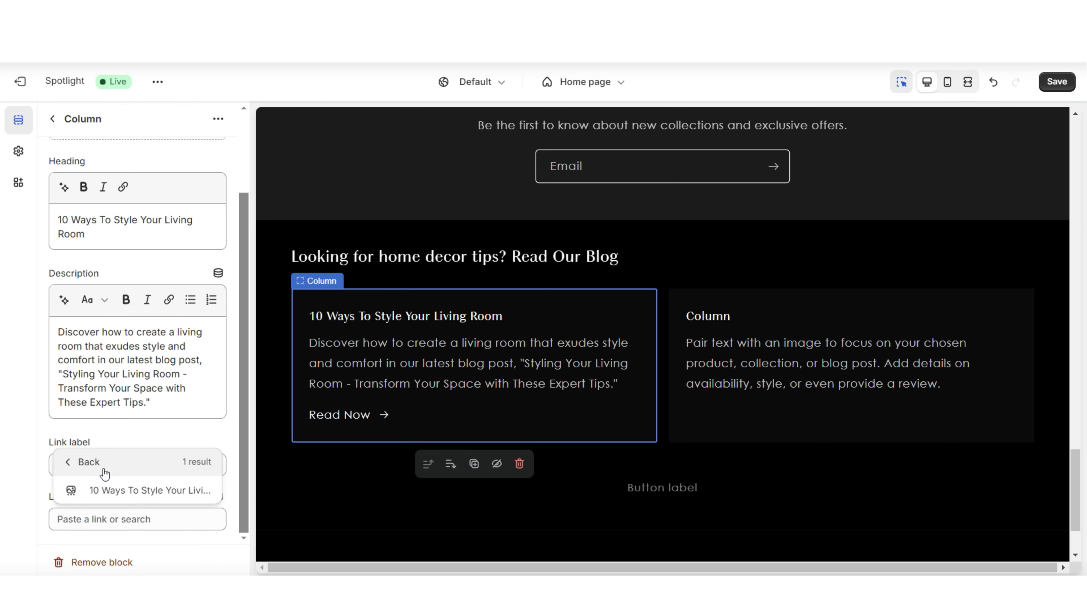
pyautogui.click(109, 490)
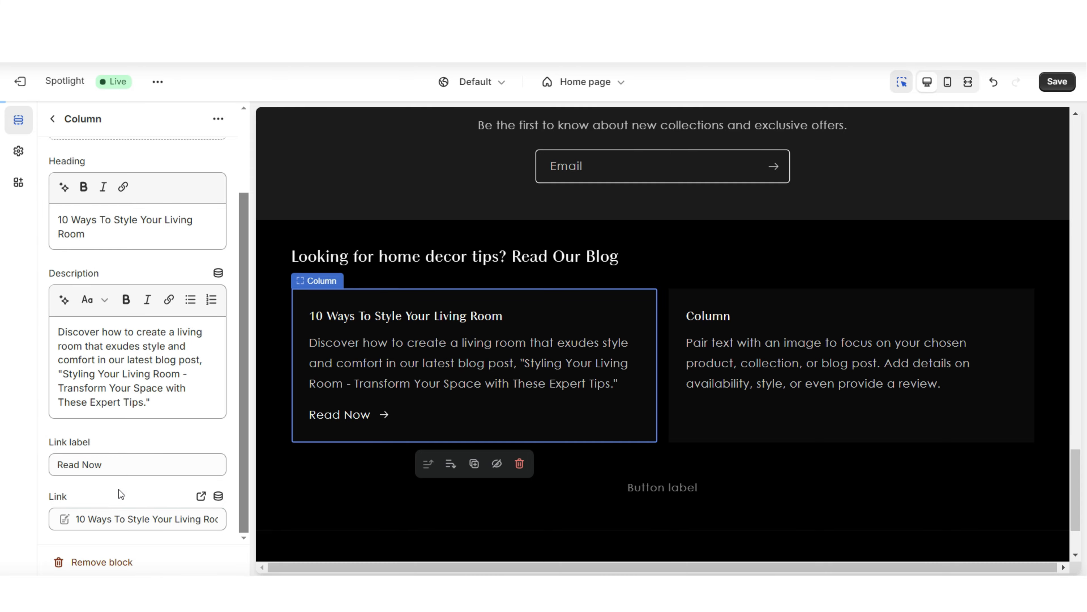
# Step: Follow the Read Now link and review the whole living room blog post in the full-width preview
pyautogui.click(376, 416)
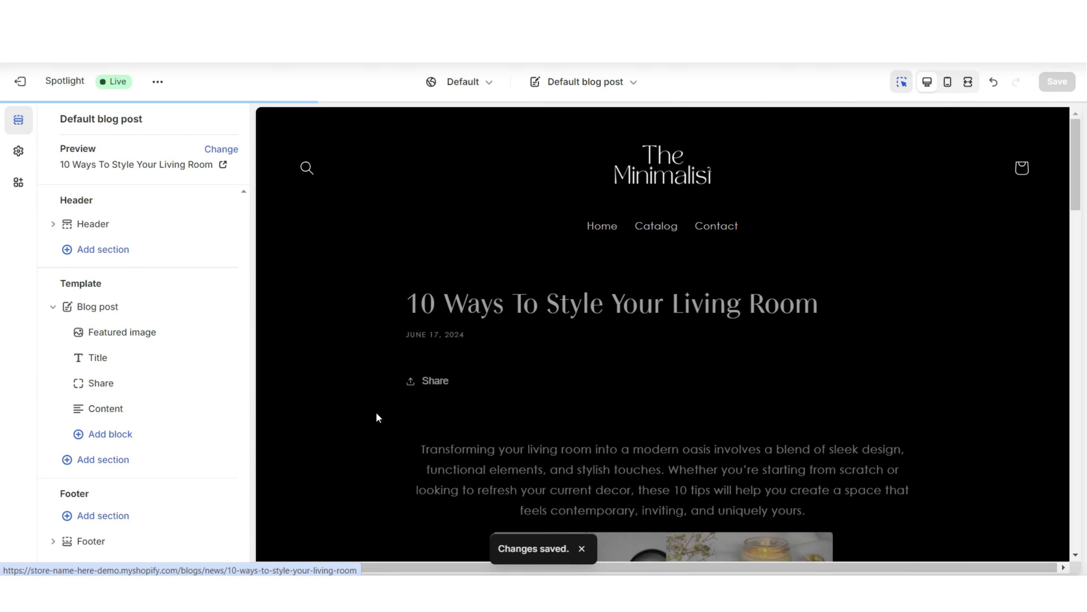
pyautogui.click(968, 82)
pyautogui.scroll(-5, 1082, 203)
pyautogui.scroll(-20, 1081, 203)
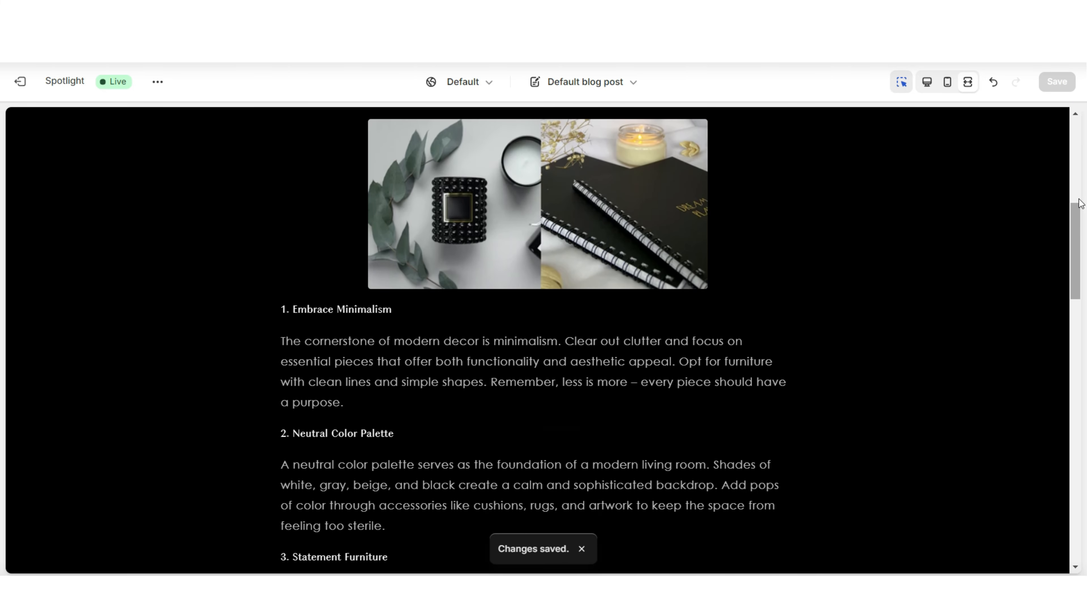
pyautogui.scroll(-3, 1082, 204)
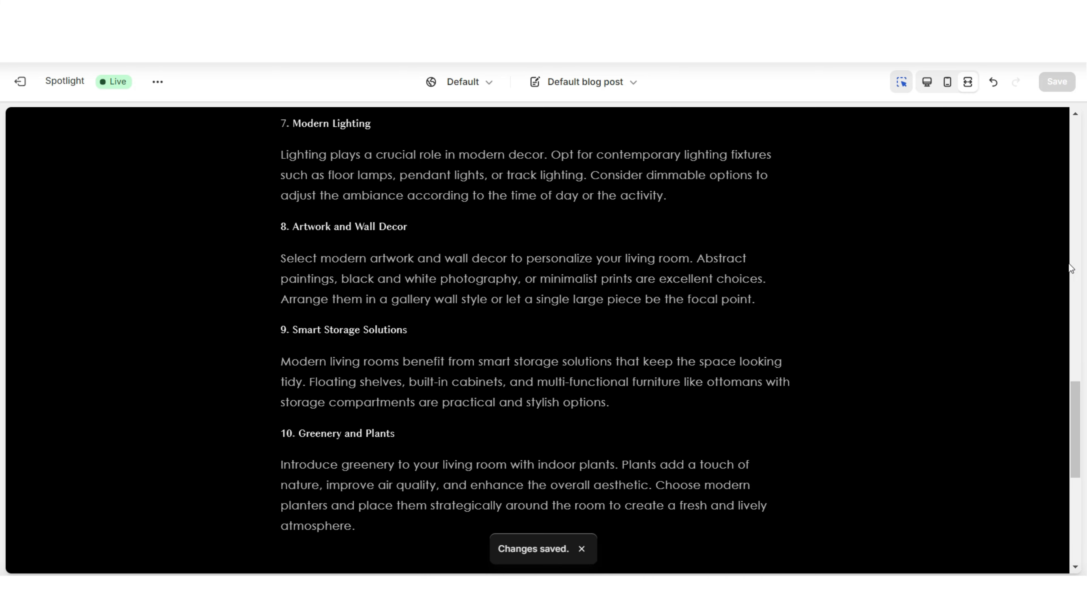
pyautogui.scroll(15, 1069, 263)
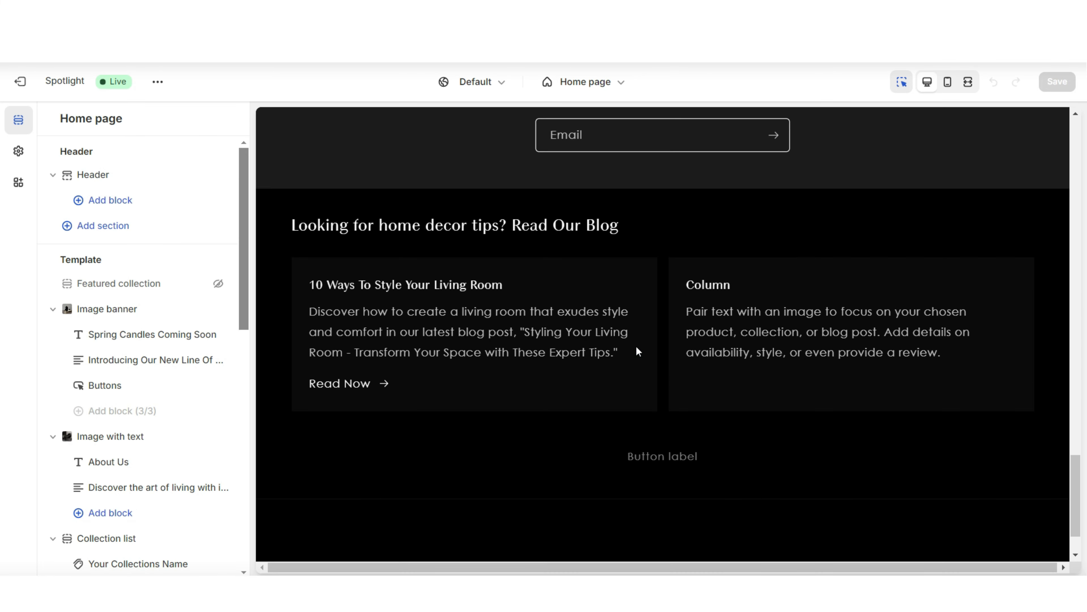
# Step: Fill the second column with "Styling Tips For Accessories & Accent Tables", its teaser and a "Read Now" link, and clear the section's button label
pyautogui.click(720, 360)
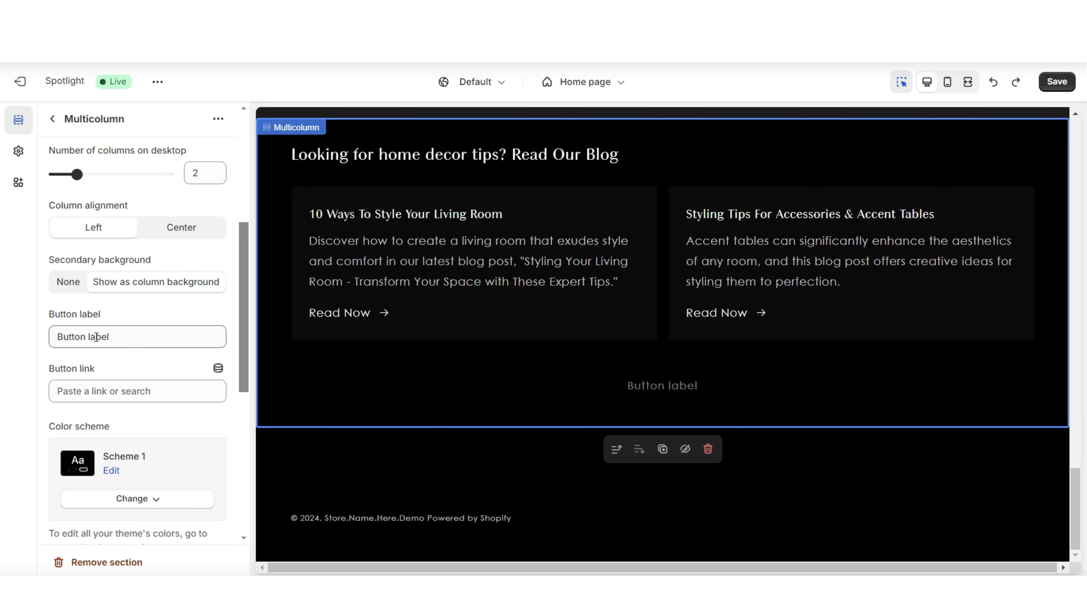
pyautogui.tripleClick(75, 337)
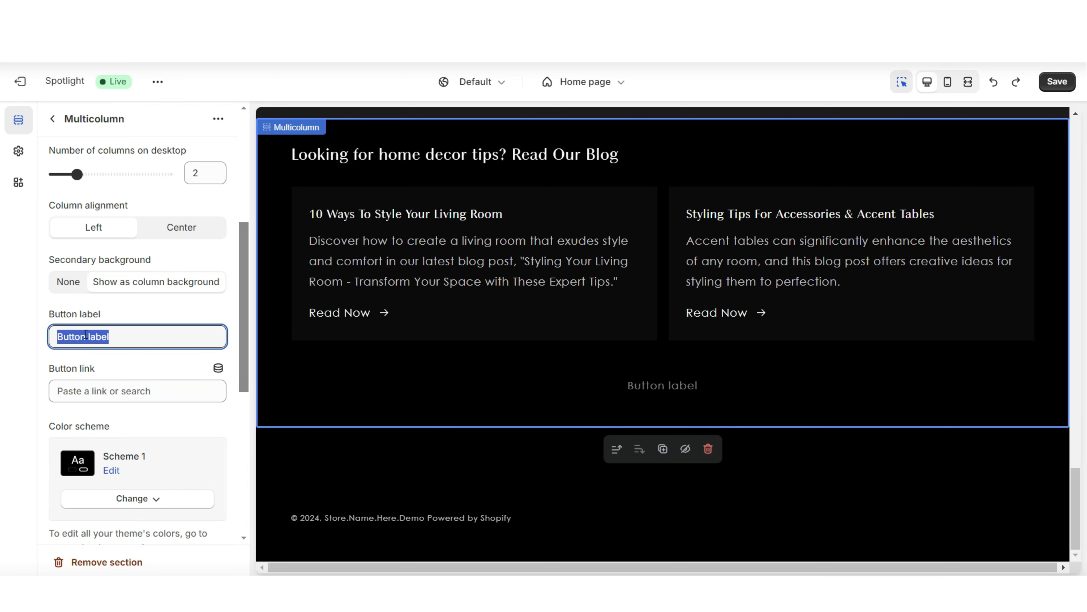
pyautogui.press('BackSpace')
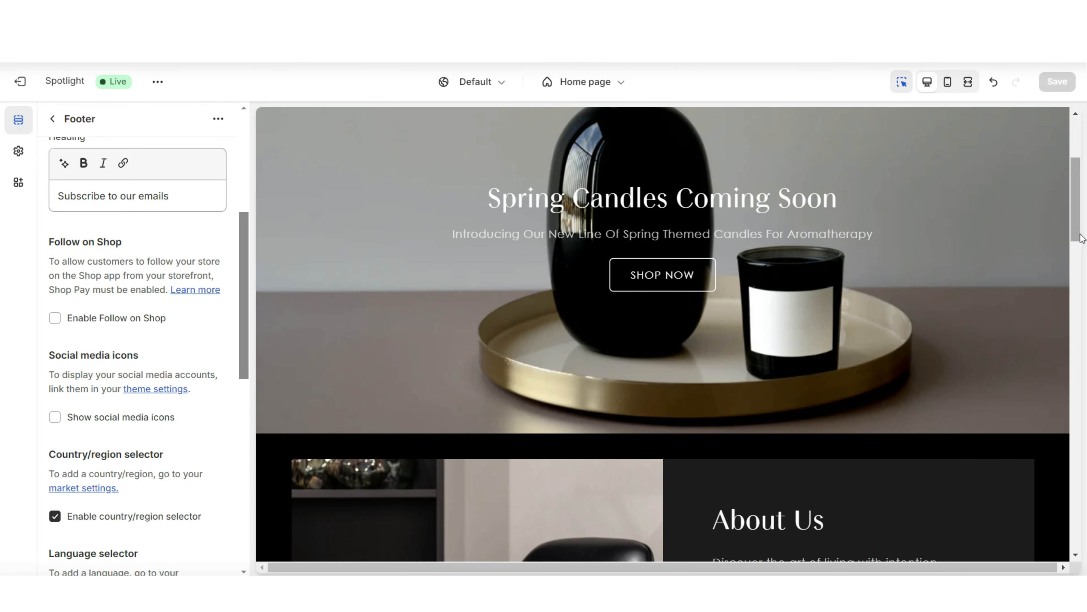
# Step: Open the Catalog page from the home page header in the preview and look through it
pyautogui.scroll(5, 1080, 236)
pyautogui.click(656, 227)
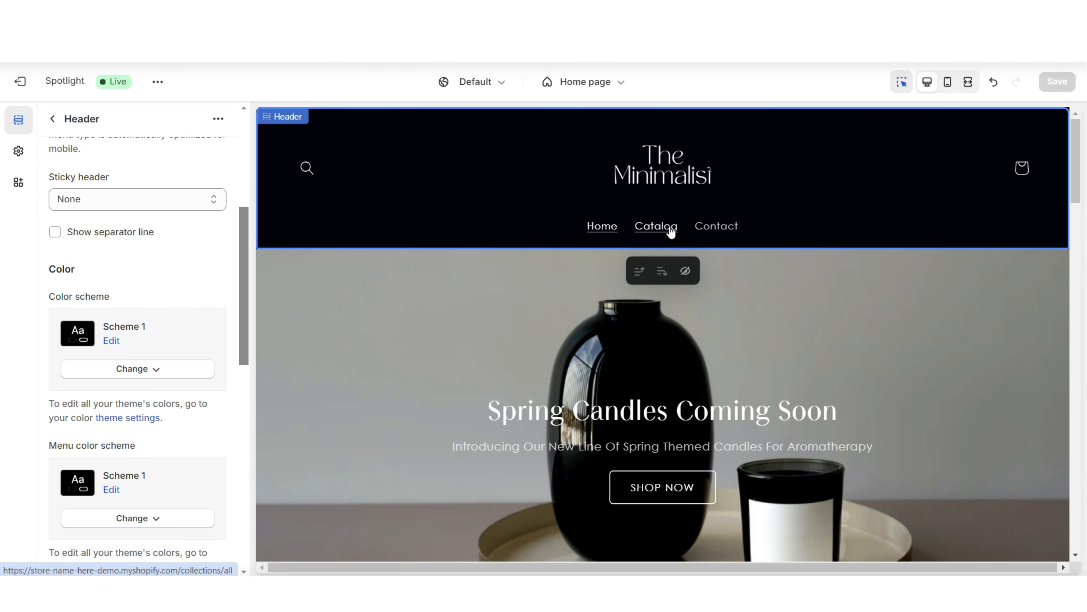
pyautogui.scroll(-4, 1048, 299)
pyautogui.scroll(4, 1048, 298)
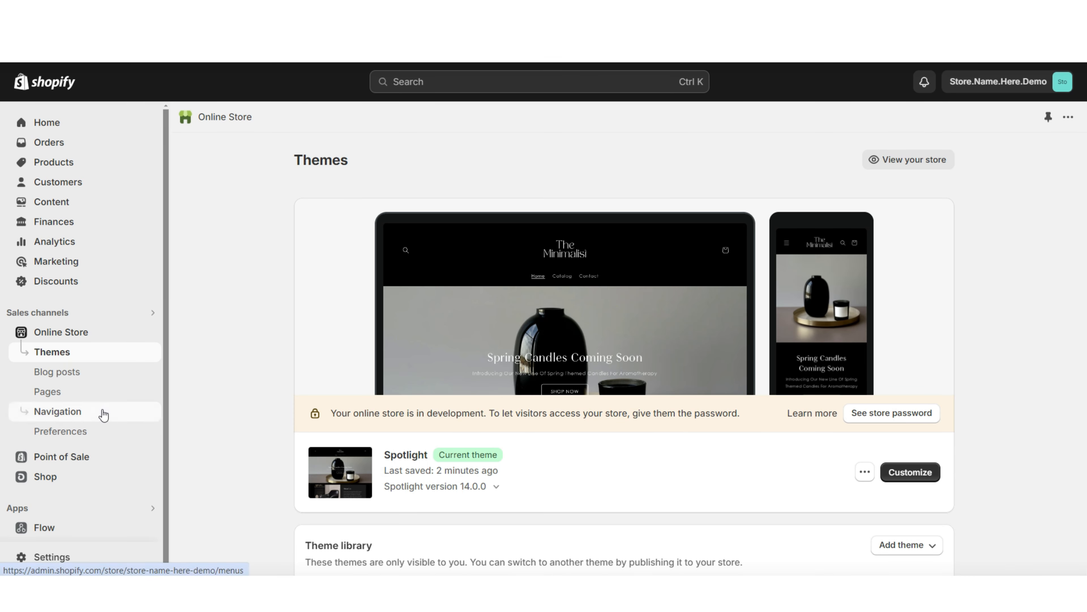
# Step: Add an "All collections" item to the store's Main menu and place it directly below Home
pyautogui.click(104, 414)
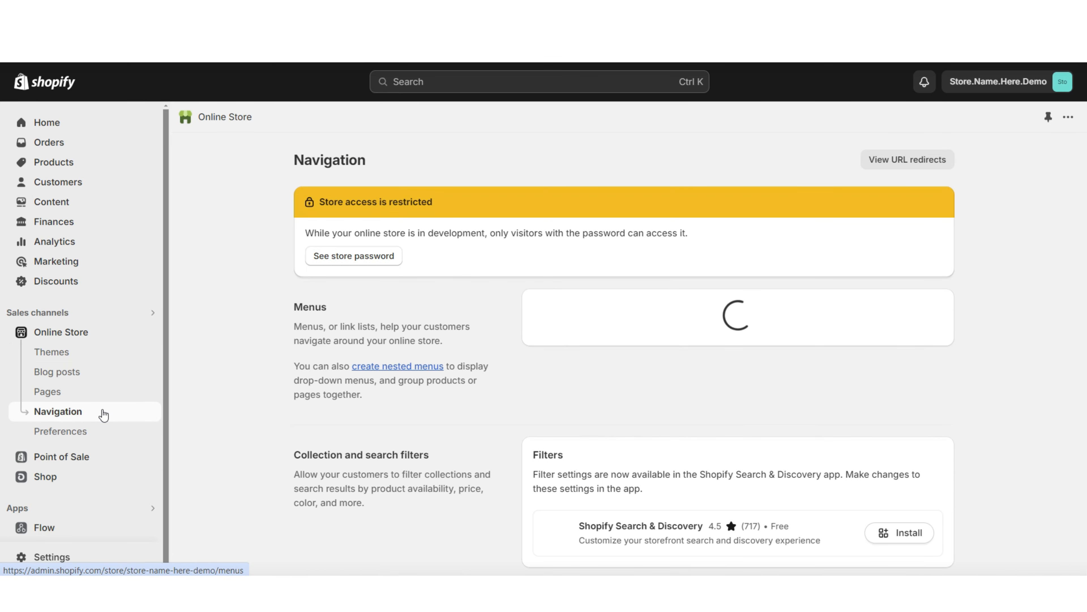
pyautogui.click(535, 391)
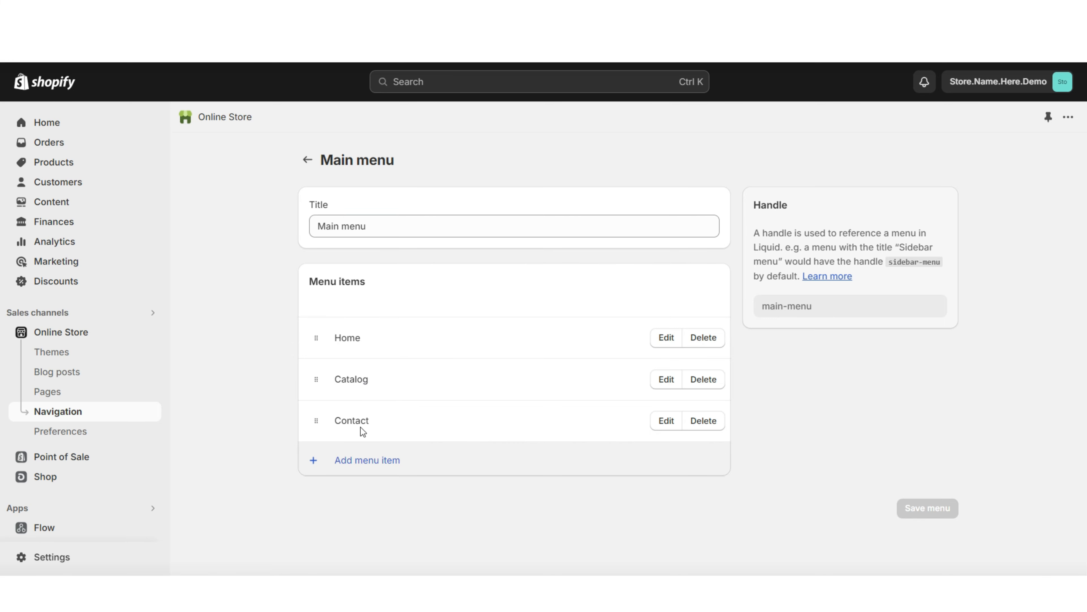
pyautogui.click(366, 461)
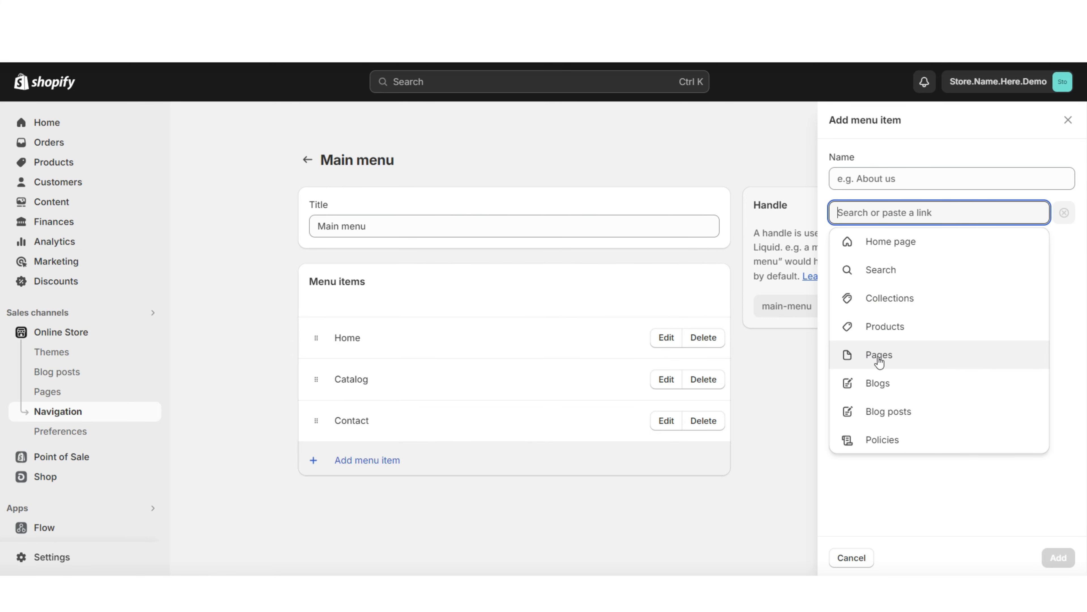
pyautogui.click(893, 299)
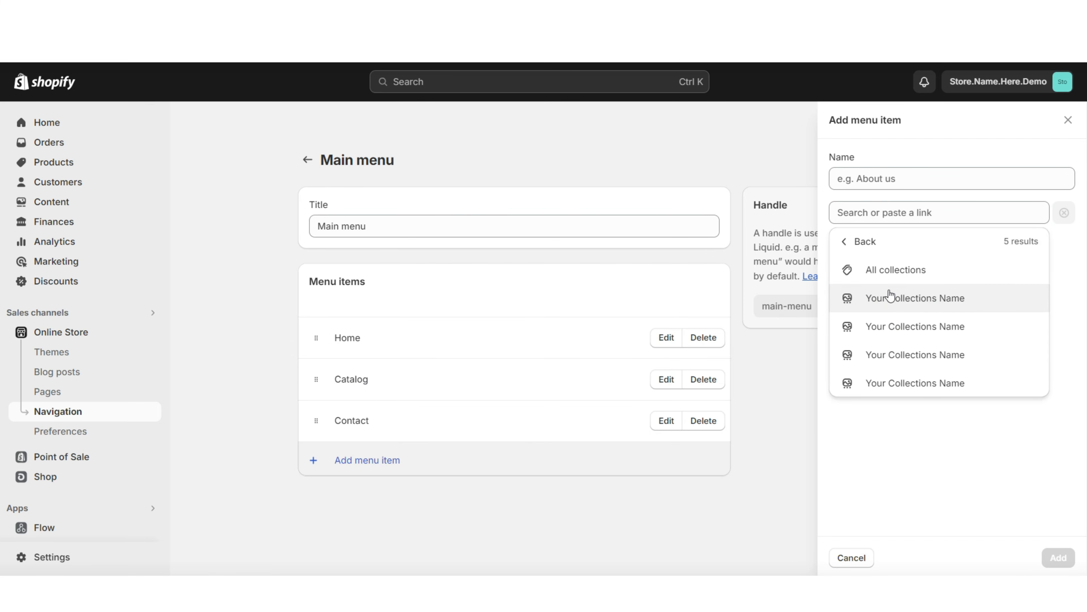
pyautogui.click(887, 277)
pyautogui.click(1058, 557)
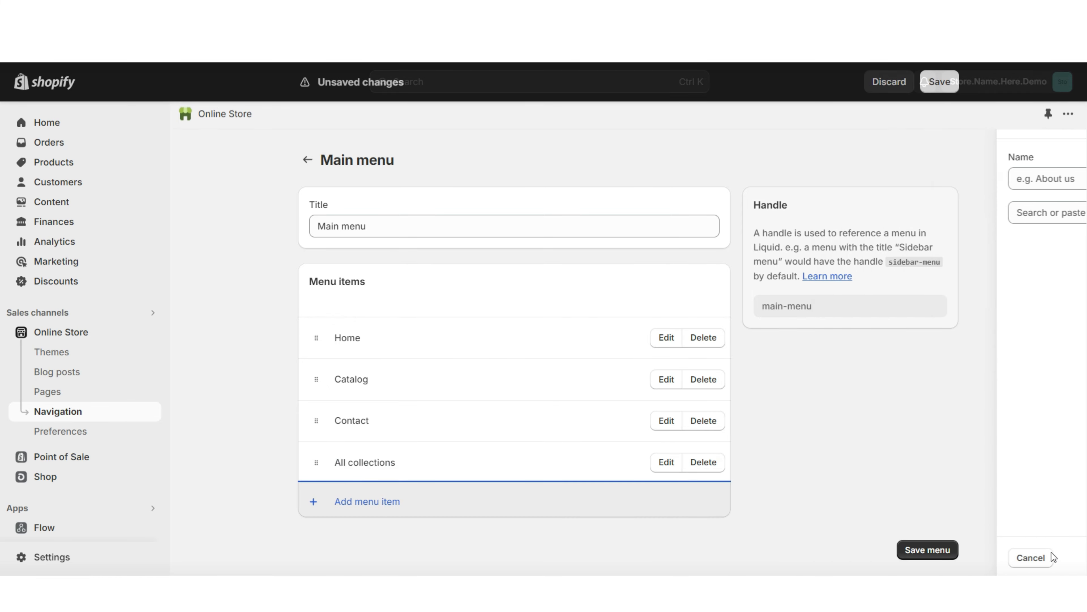
pyautogui.moveTo(317, 464); pyautogui.dragTo(318, 362)
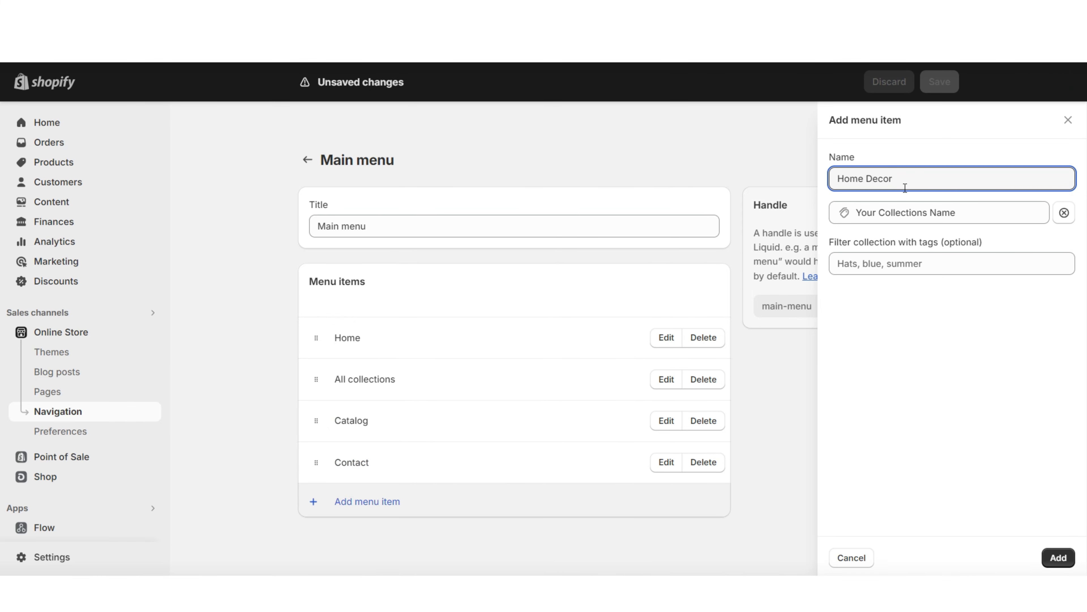
# Step: Add a "Home Decor" item linked to a collection to the Main menu and place it directly below All collections
pyautogui.click(1048, 555)
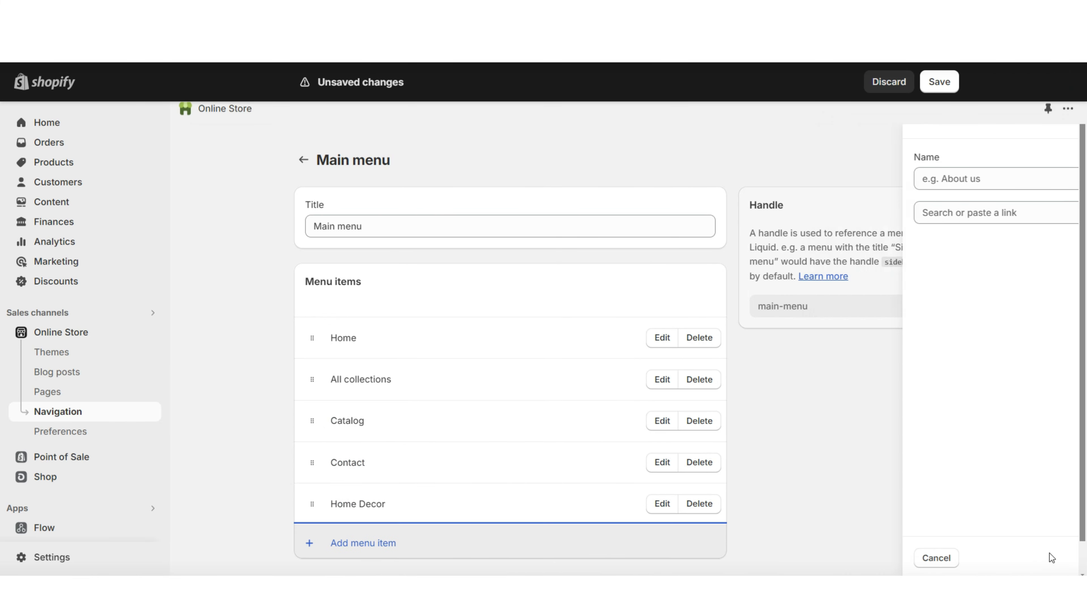
pyautogui.moveTo(312, 502); pyautogui.dragTo(313, 504)
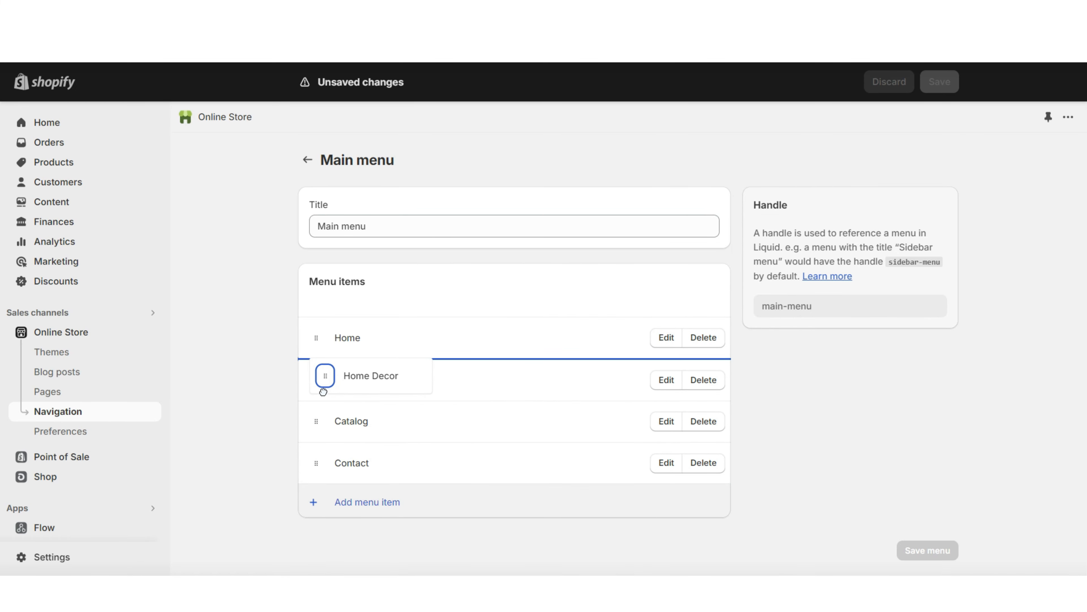
pyautogui.moveTo(323, 443); pyautogui.dragTo(329, 468)
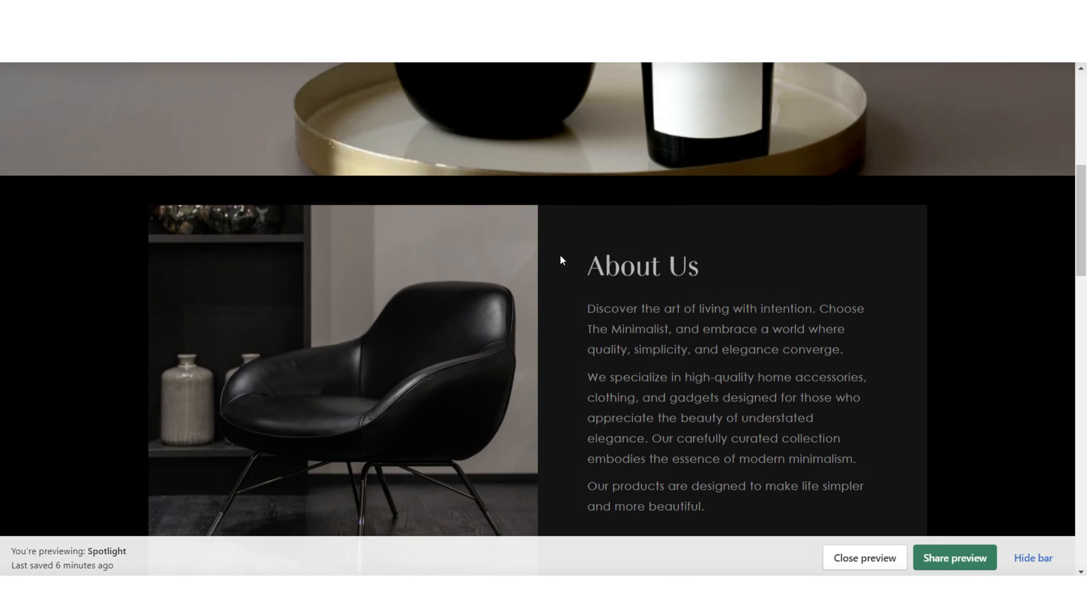
# Step: Check the All collections and Home Decor links of the header menu in the store preview
pyautogui.scroll(10, 563, 260)
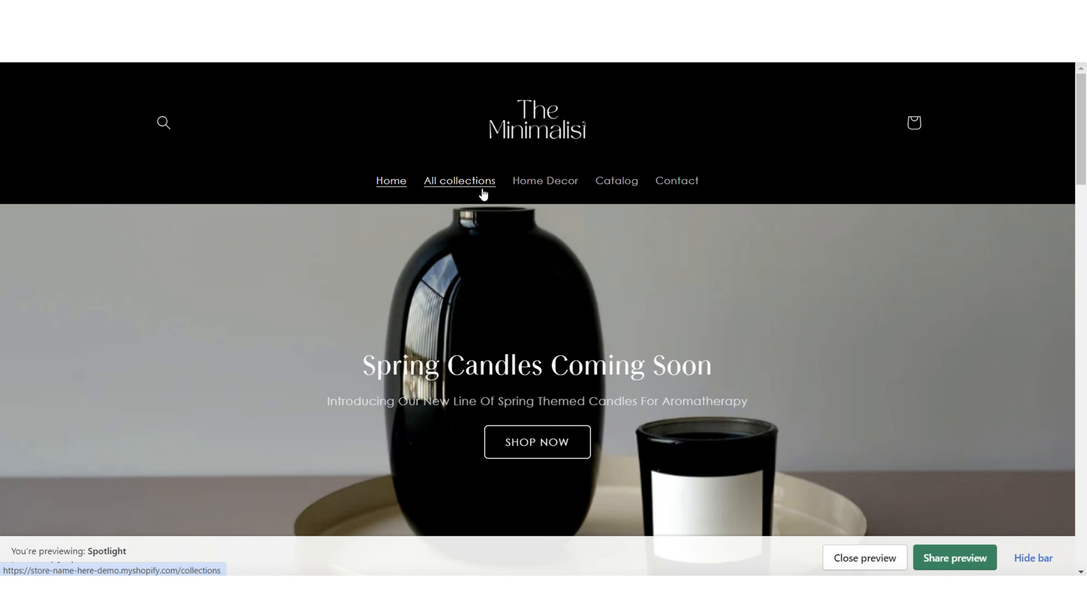
pyautogui.click(483, 194)
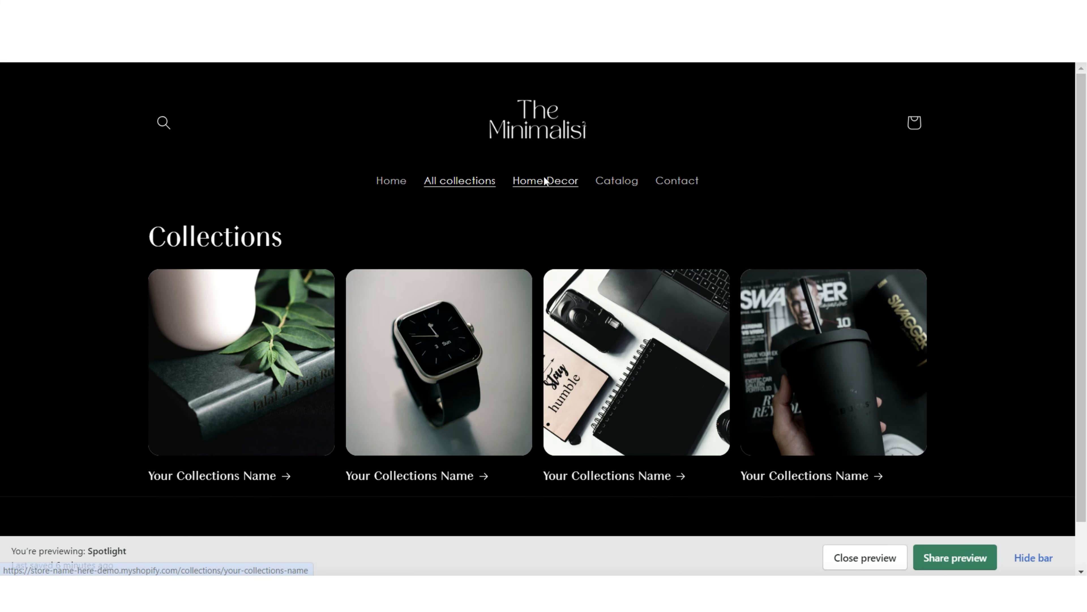
pyautogui.click(545, 181)
pyautogui.scroll(-2, 922, 256)
pyautogui.scroll(2, 922, 256)
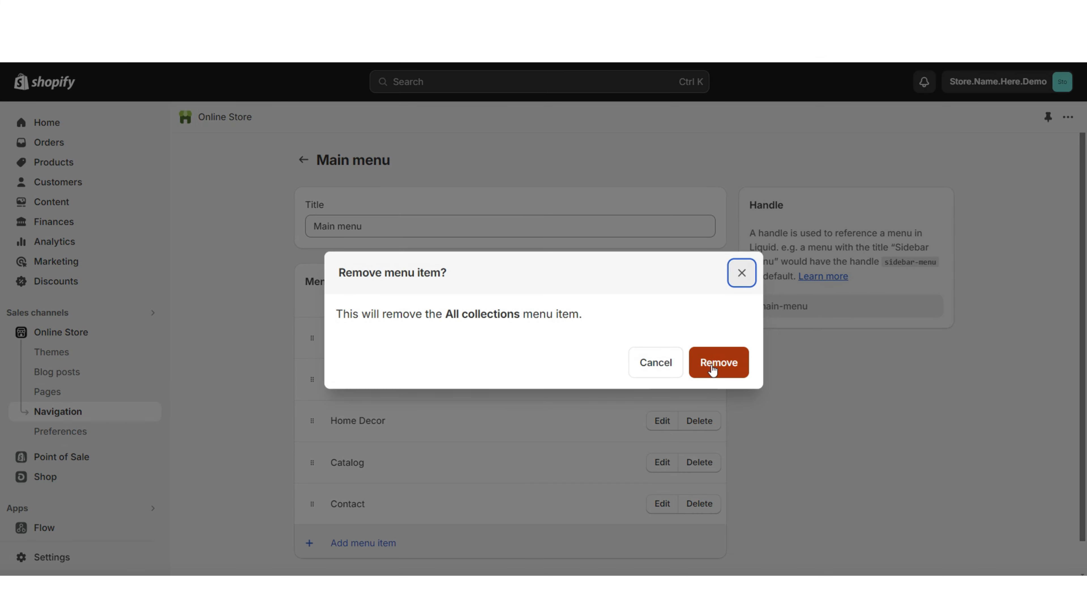
# Step: Remove the All collections and Home Decor items from the Main menu and save the menu
pyautogui.click(715, 365)
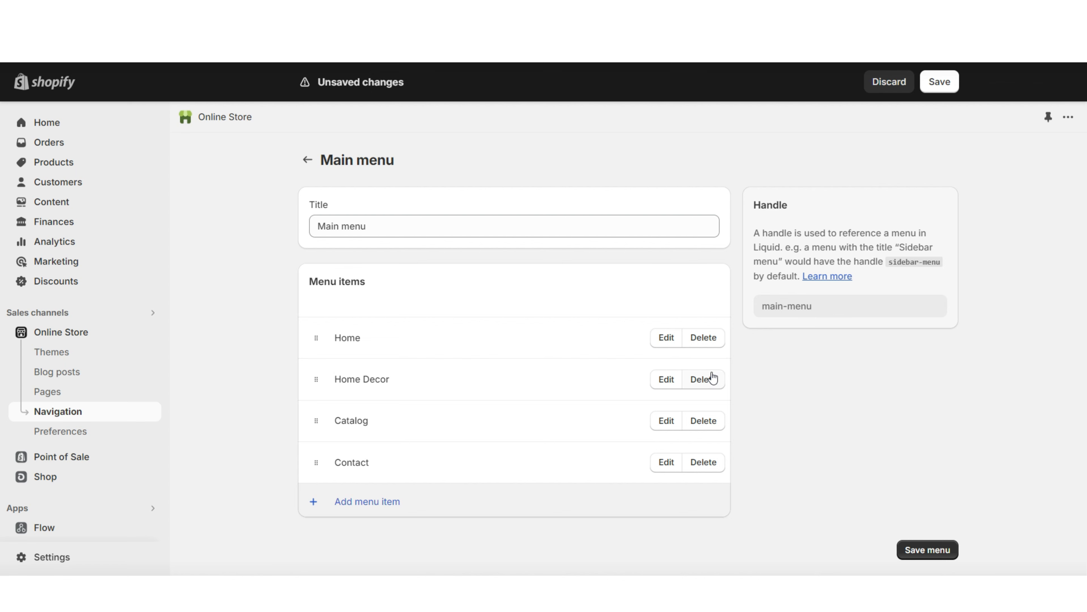
pyautogui.click(713, 380)
pyautogui.click(711, 371)
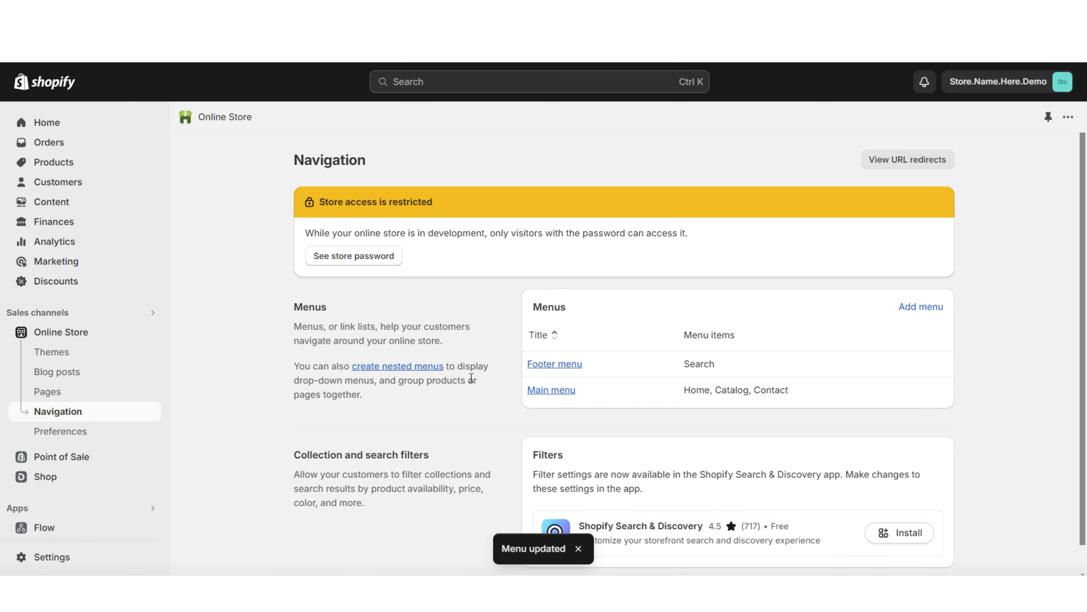
# Step: Open the Footer menu and add a "Home" item linked to the home page
pyautogui.click(542, 371)
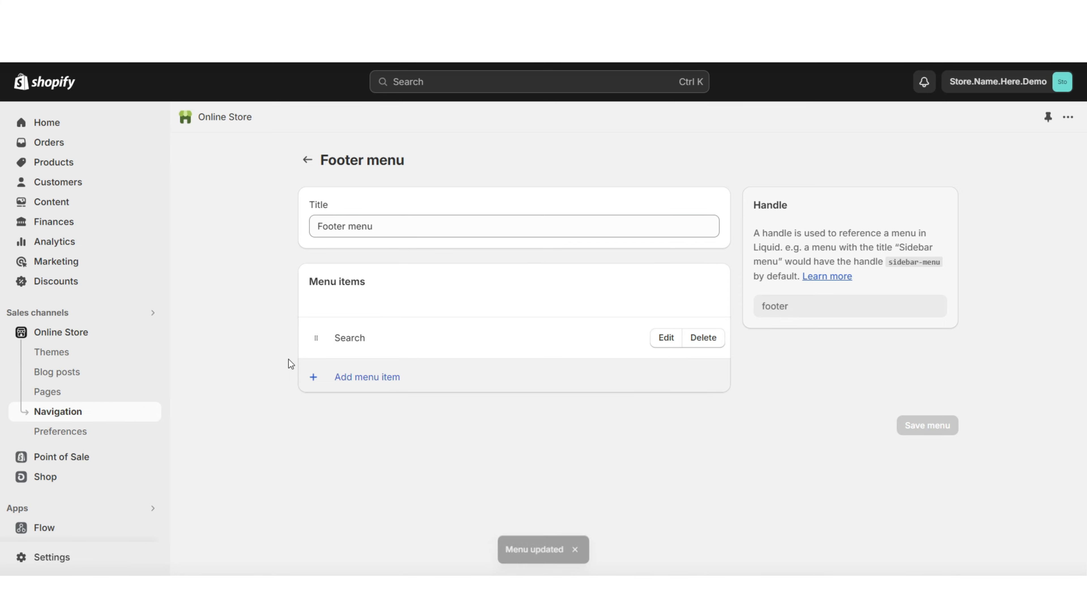
pyautogui.click(347, 377)
pyautogui.click(908, 240)
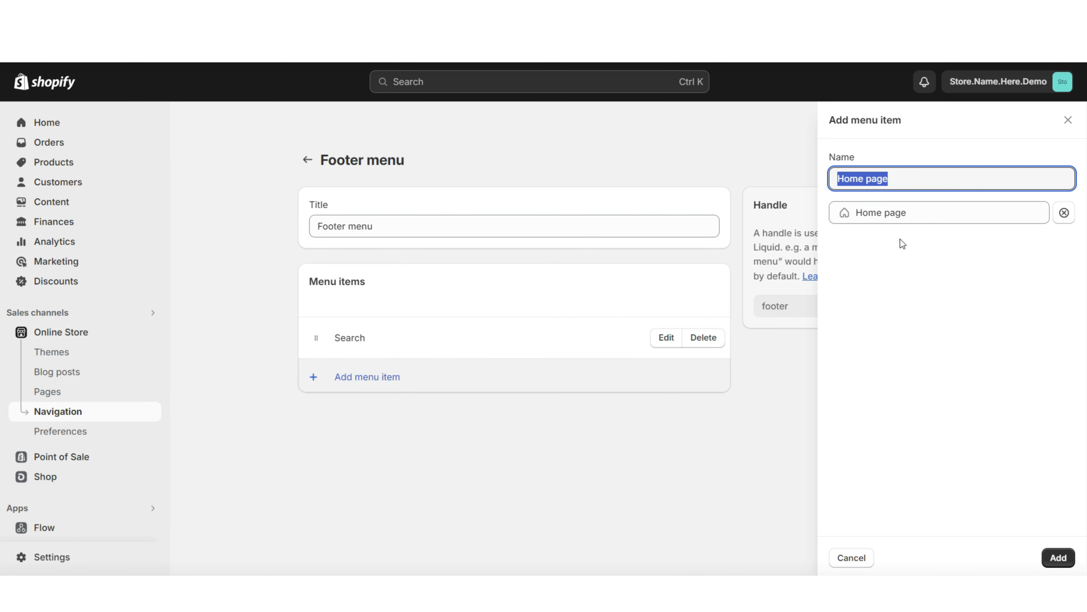
pyautogui.press('Return')
# Step: Add items for All collections and The Minimalist Blog to the Footer menu
pyautogui.click(907, 214)
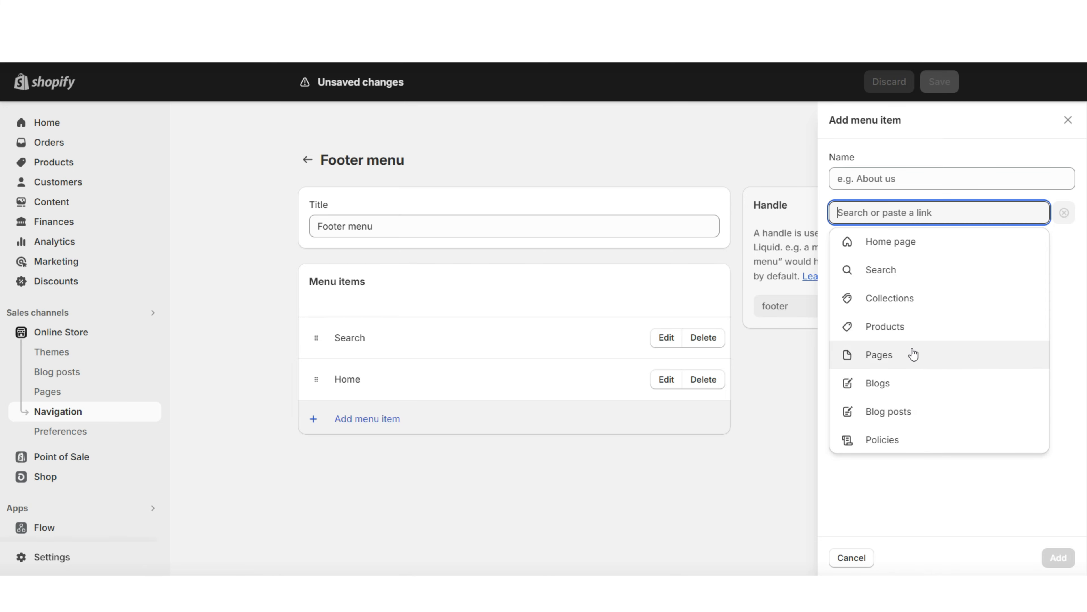
pyautogui.click(916, 300)
pyautogui.click(893, 270)
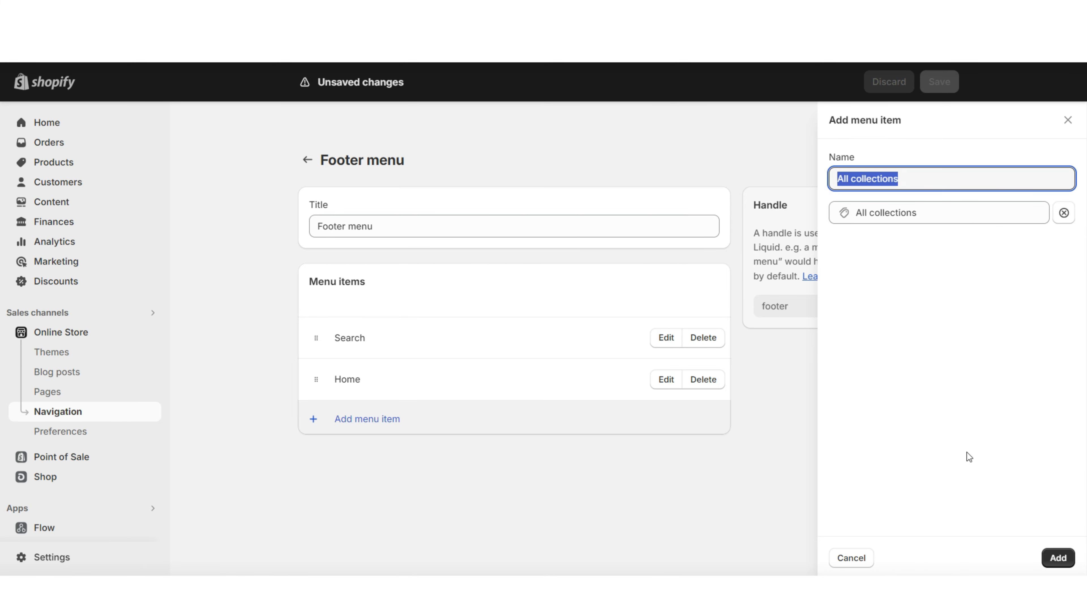
pyautogui.click(1055, 559)
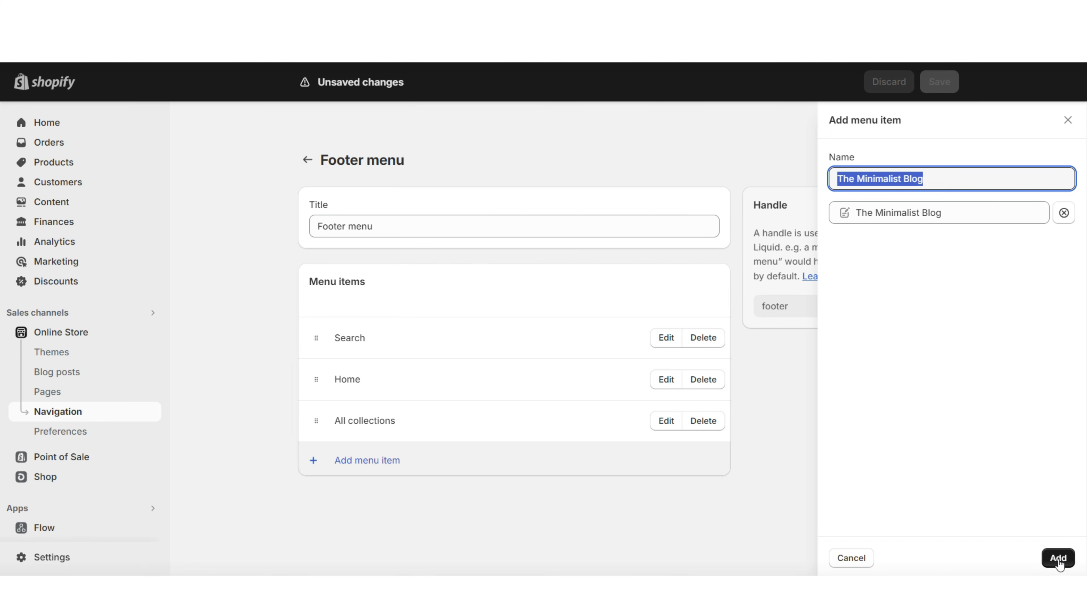
pyautogui.click(1057, 559)
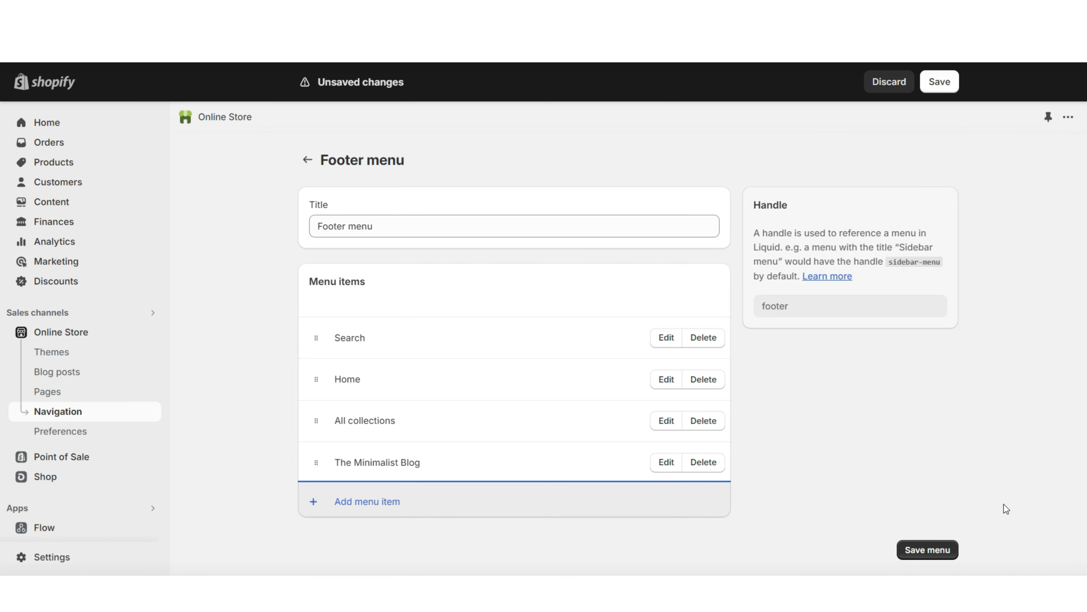
# Step: Add an item linked to the Contact page to the Footer menu and save the menu
pyautogui.click(367, 501)
pyautogui.click(977, 210)
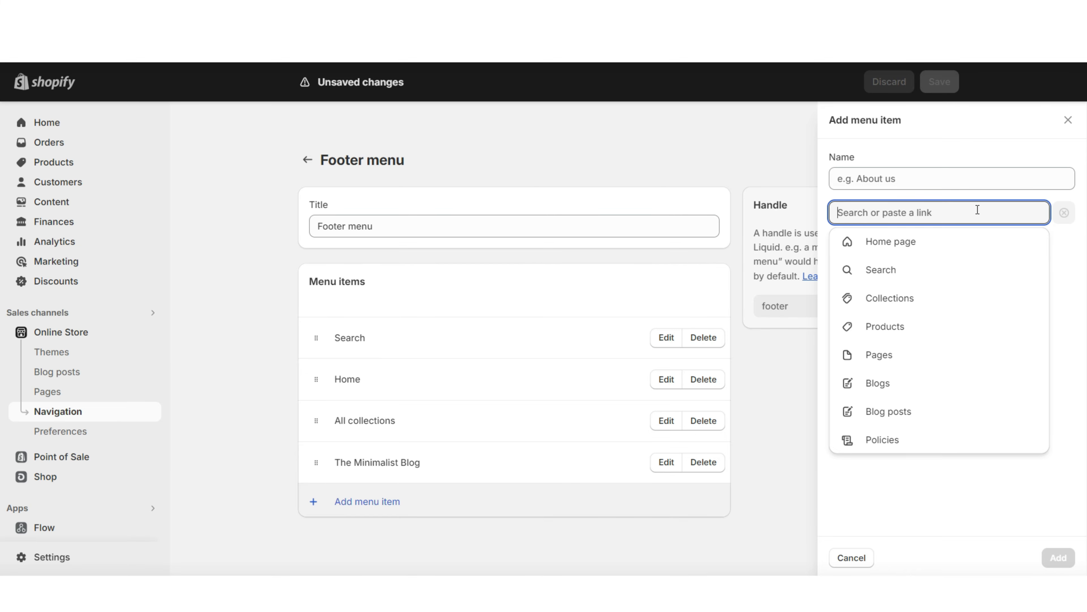
pyautogui.click(901, 354)
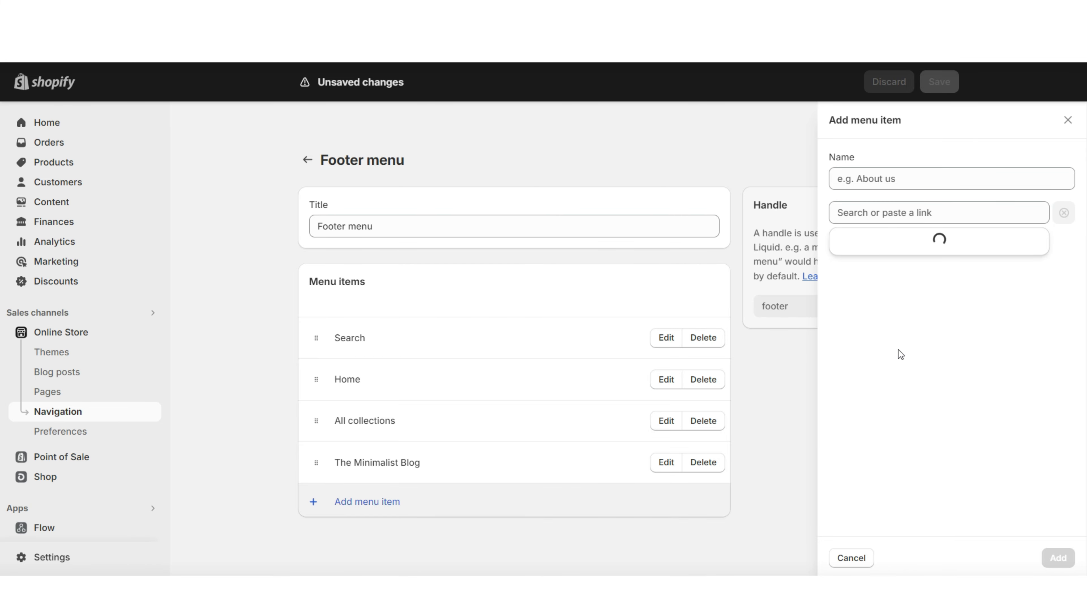
pyautogui.click(894, 303)
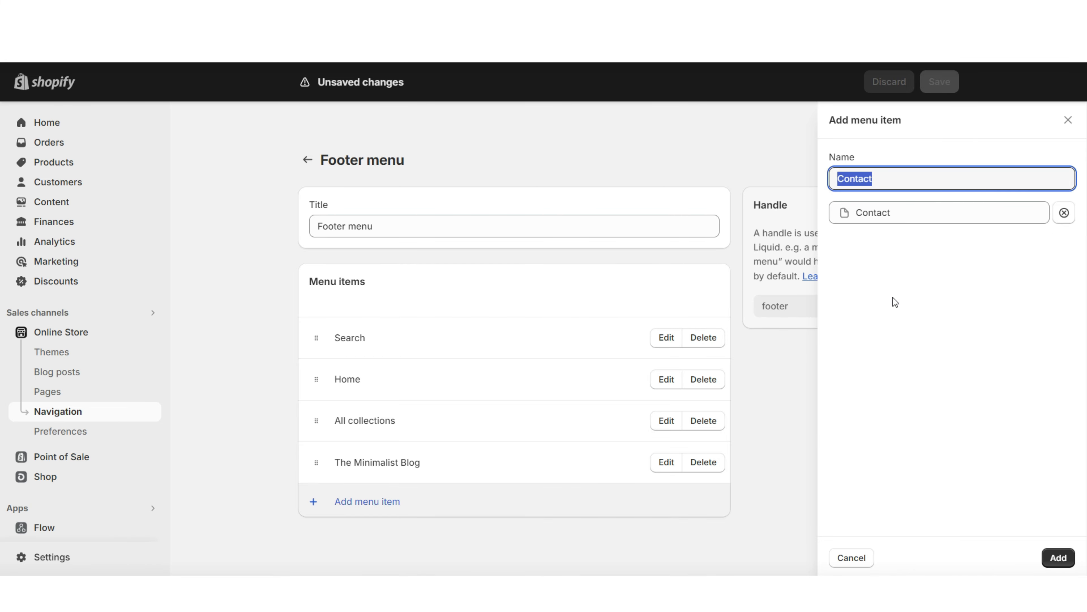
pyautogui.click(1059, 567)
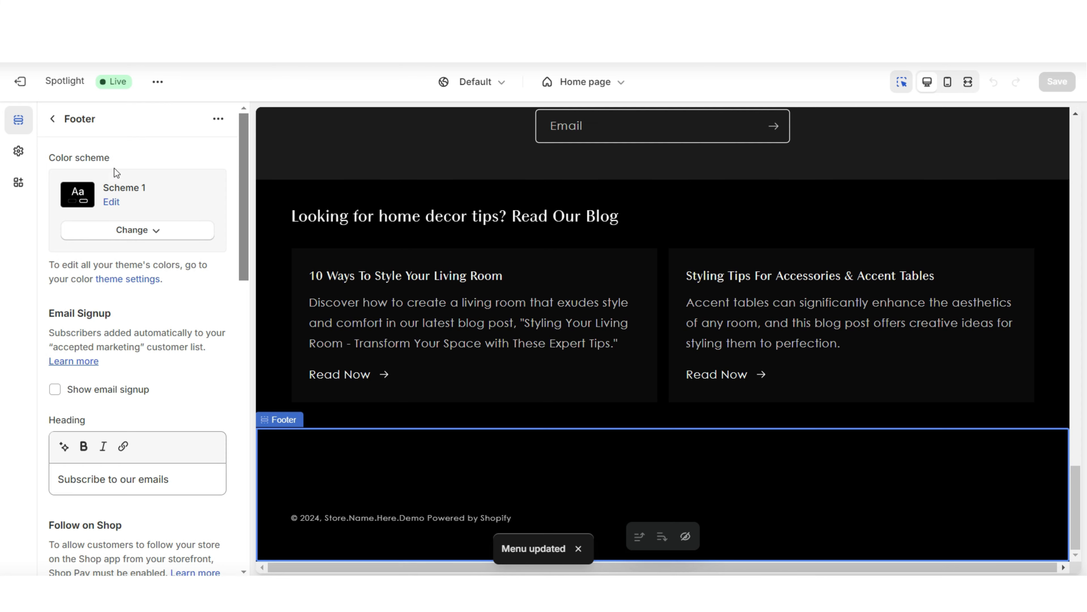
# Step: Replace the theme footer's Brand information block with a Menu block showing the Footer menu, and clear its "Quick links" heading
pyautogui.click(54, 120)
pyautogui.scroll(-5, 167, 385)
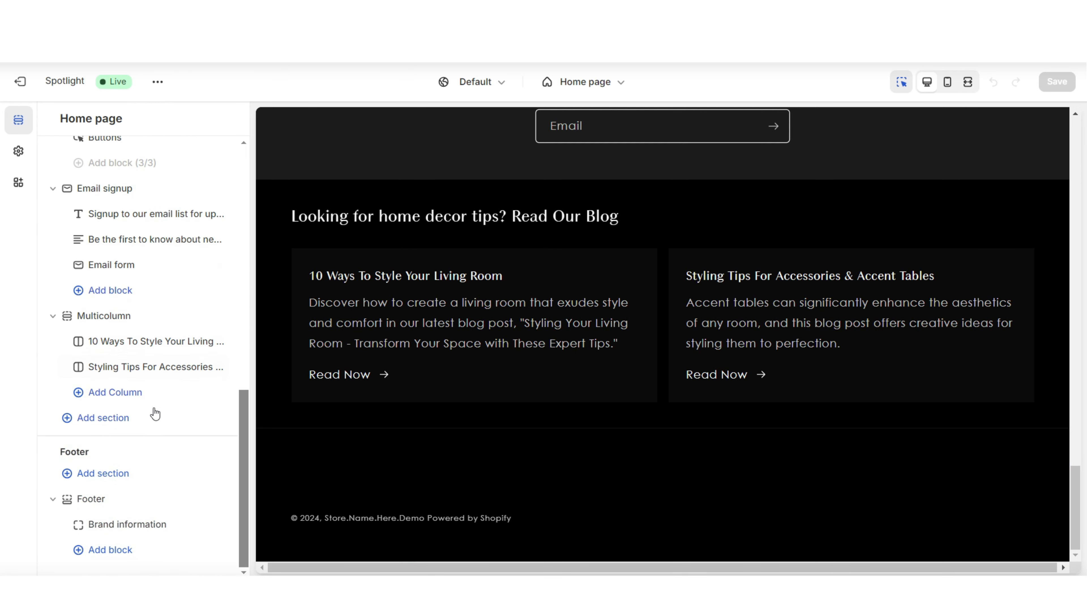
pyautogui.click(116, 550)
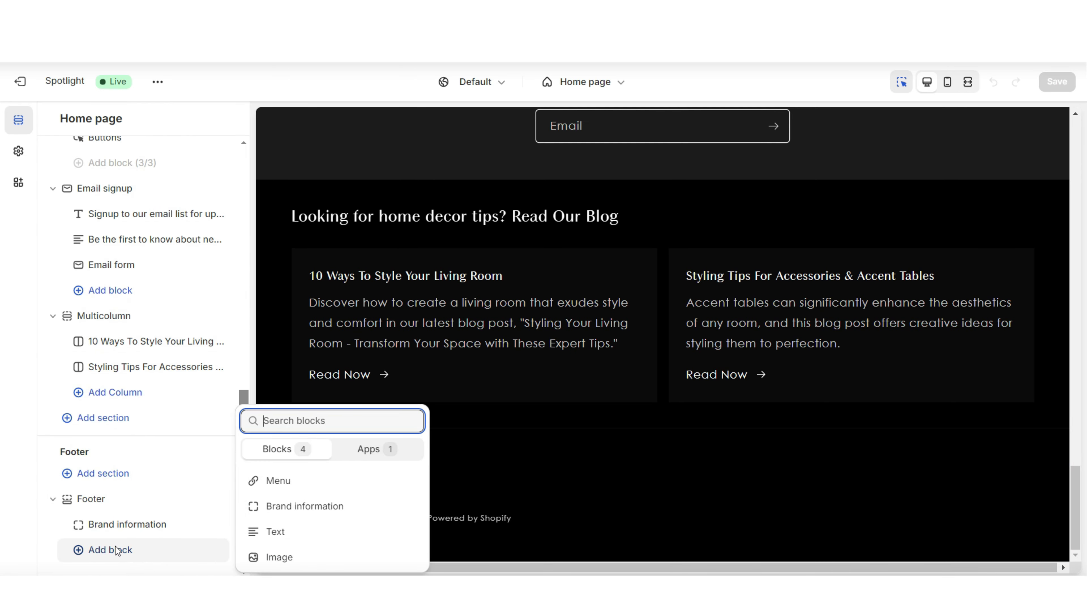
pyautogui.click(279, 480)
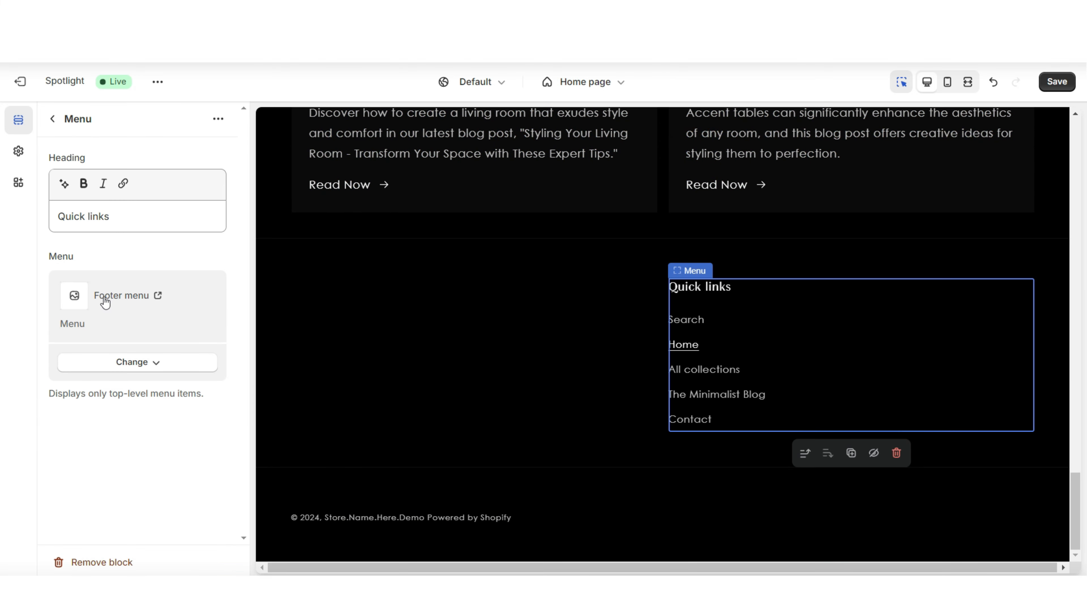
pyautogui.tripleClick(111, 216)
pyautogui.rightClick(84, 226)
pyautogui.click(129, 272)
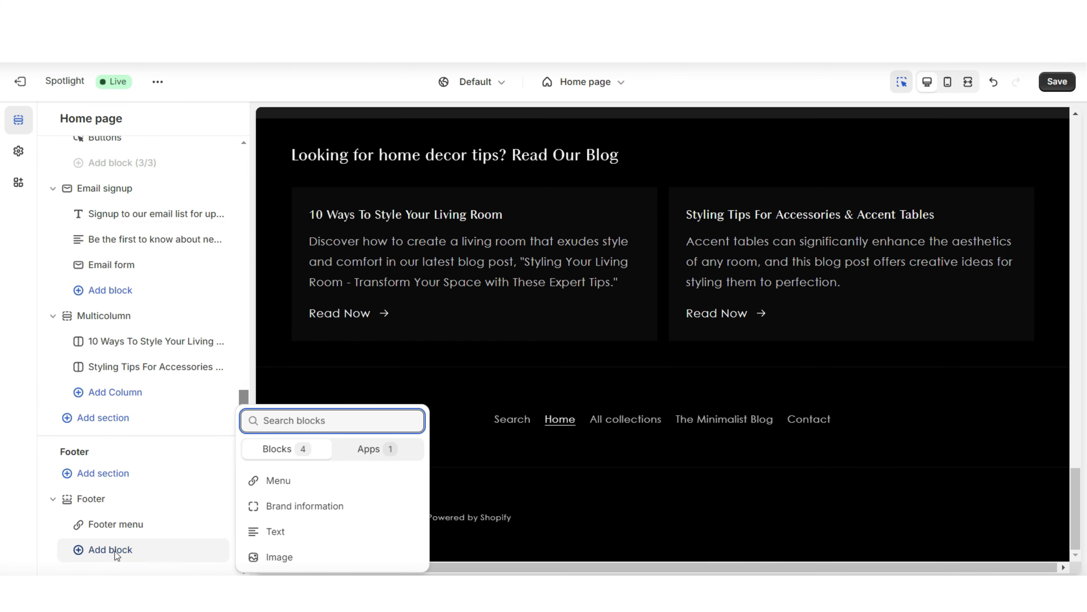
# Step: Add an Image block with The_Minimalist logo at width 265, center-aligned, to the footer and move it ahead of the menu block
pyautogui.click(279, 556)
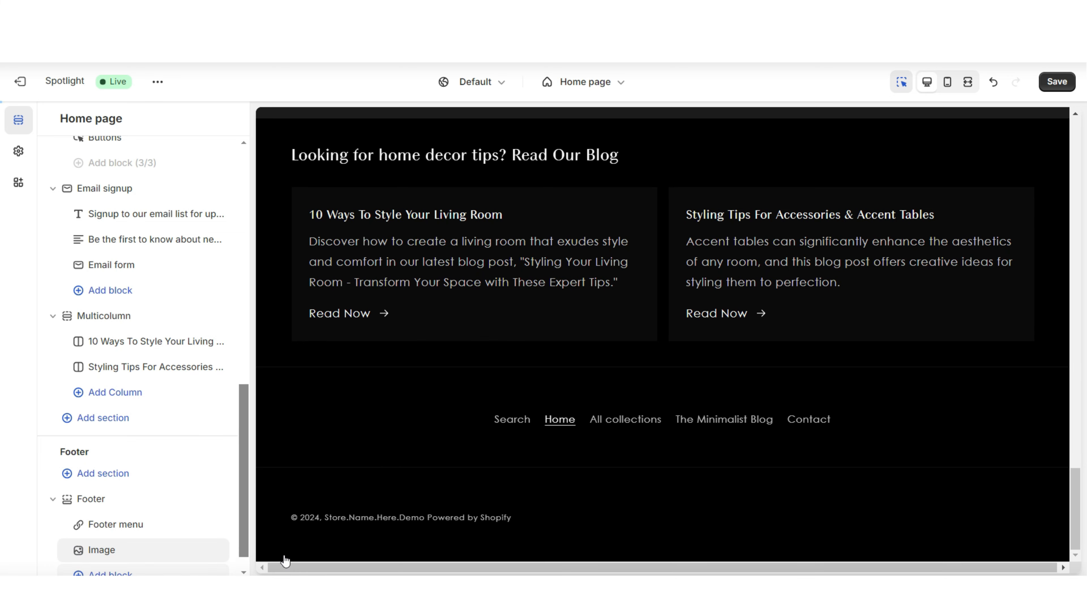
pyautogui.click(767, 365)
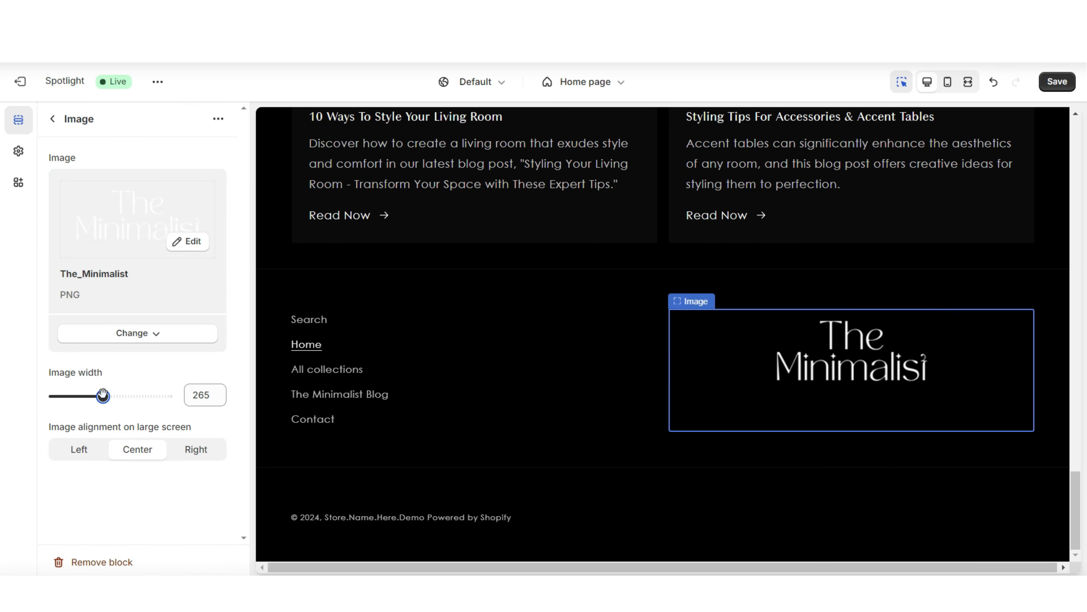
pyautogui.click(804, 453)
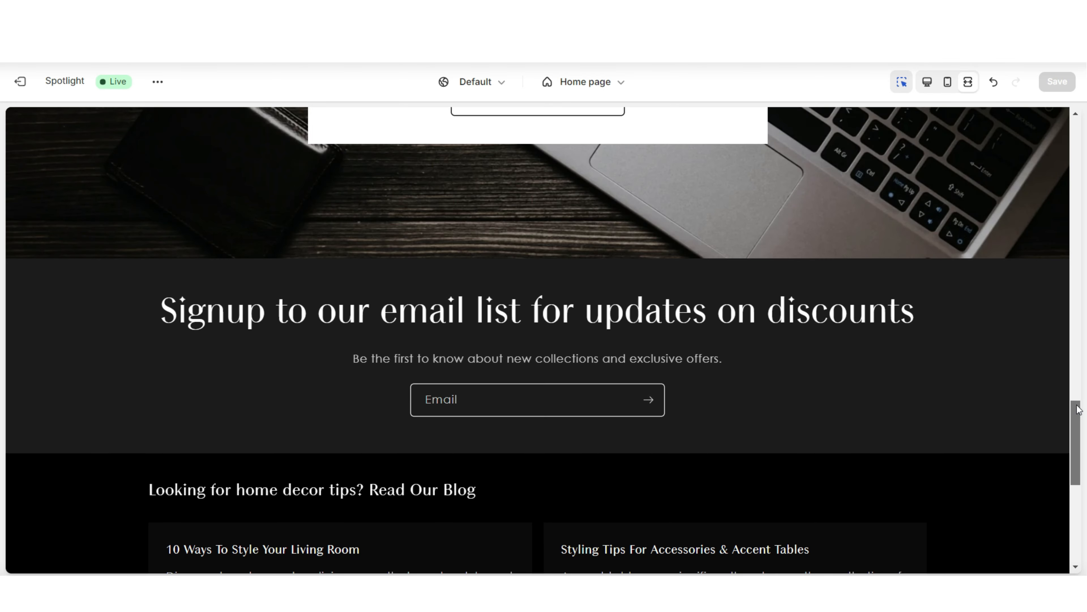
# Step: Review the customized home page in full-width preview, from the header and banner through the sections below
pyautogui.moveTo(1079, 409); pyautogui.dragTo(1085, 480)
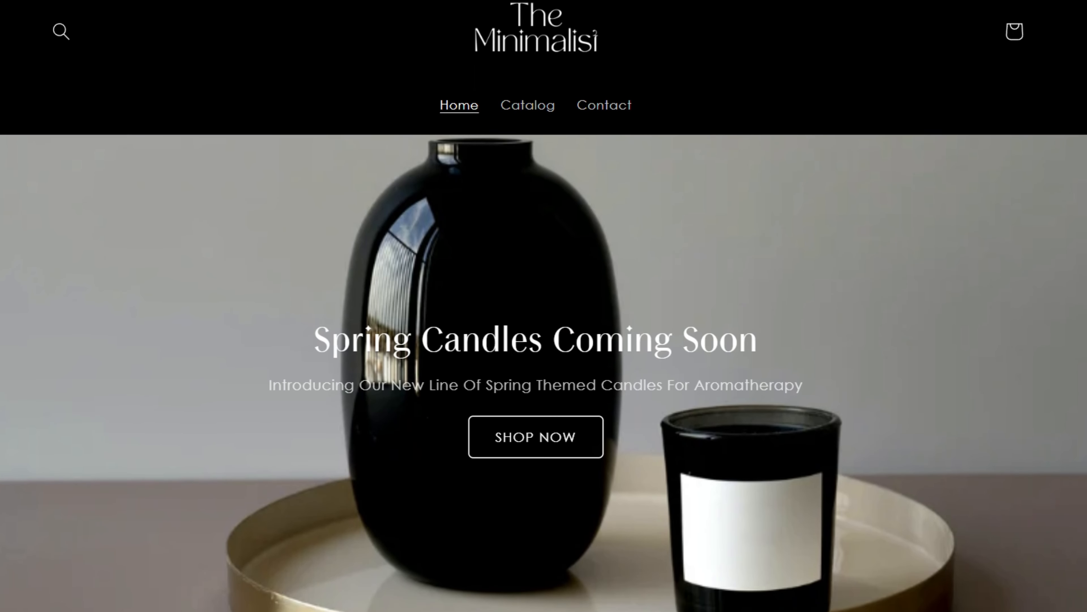
pyautogui.scroll(-10, 544, 306)
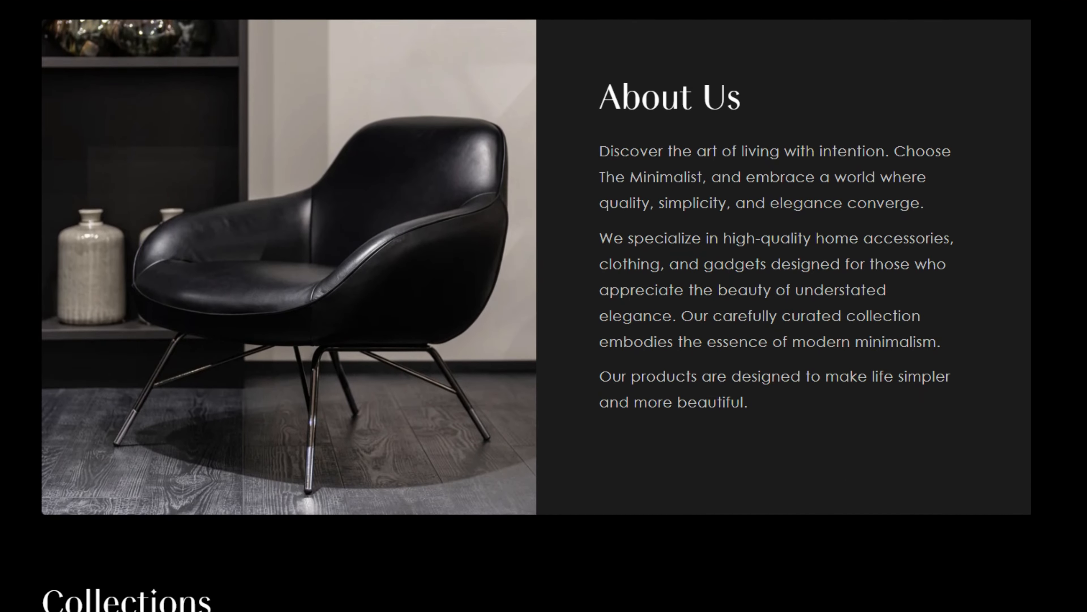
pyautogui.scroll(-15, 544, 306)
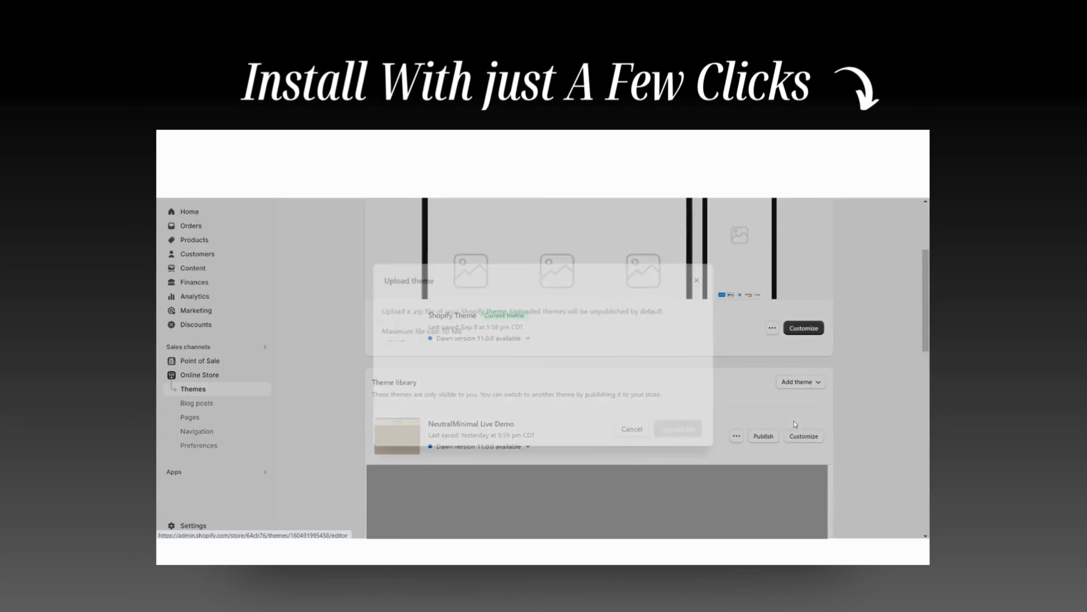
# Step: Upload the Shopifythemetemplate.zip theme file to the store's theme library
pyautogui.click(581, 513)
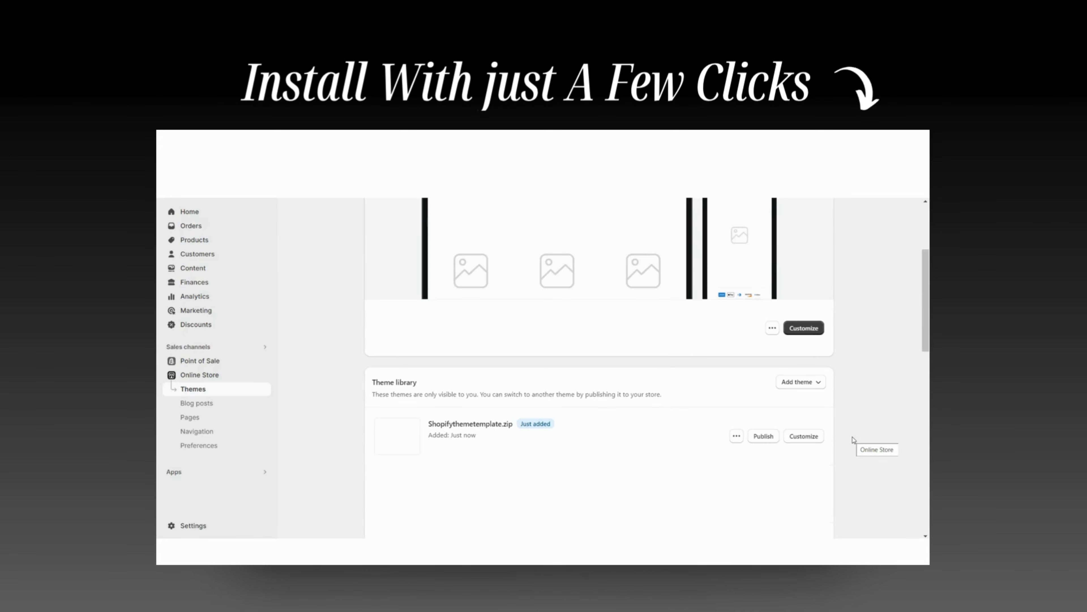